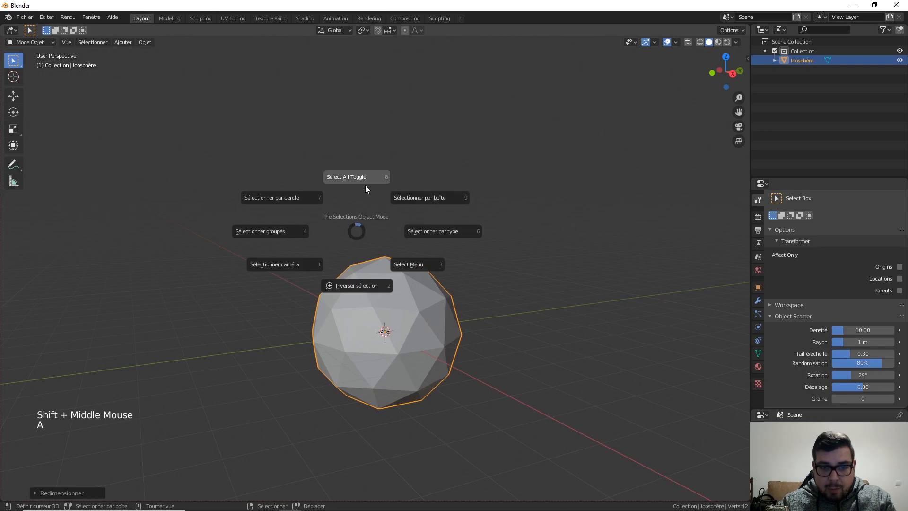
Step: Add a plane mesh at the sphere's centre and scale it by a factor of 4
key(shift+a)
mouse_move(414, 294)
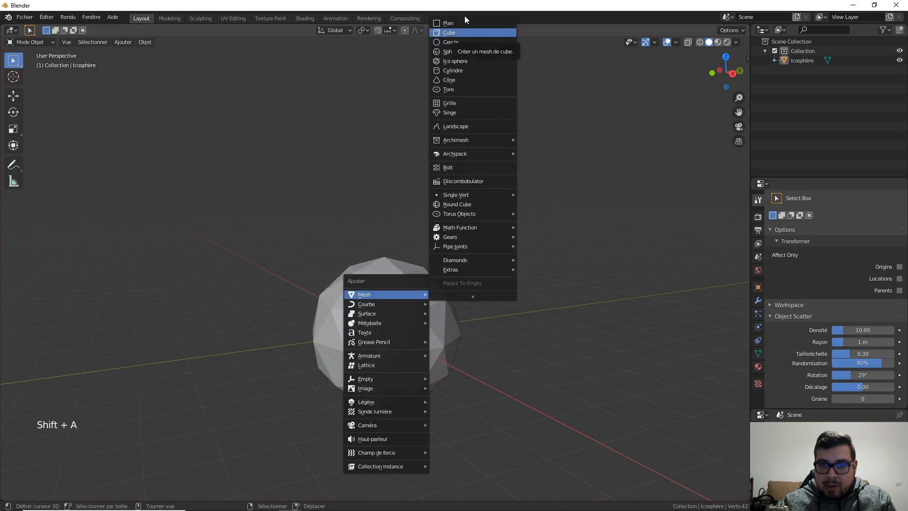
click(462, 21)
text(s)
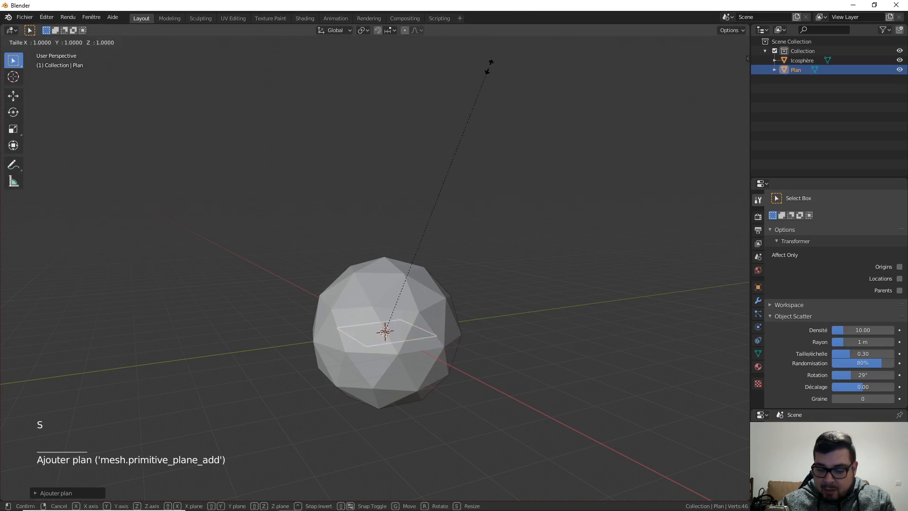
text(3)
key(BackSpace)
text(4)
key(Return)
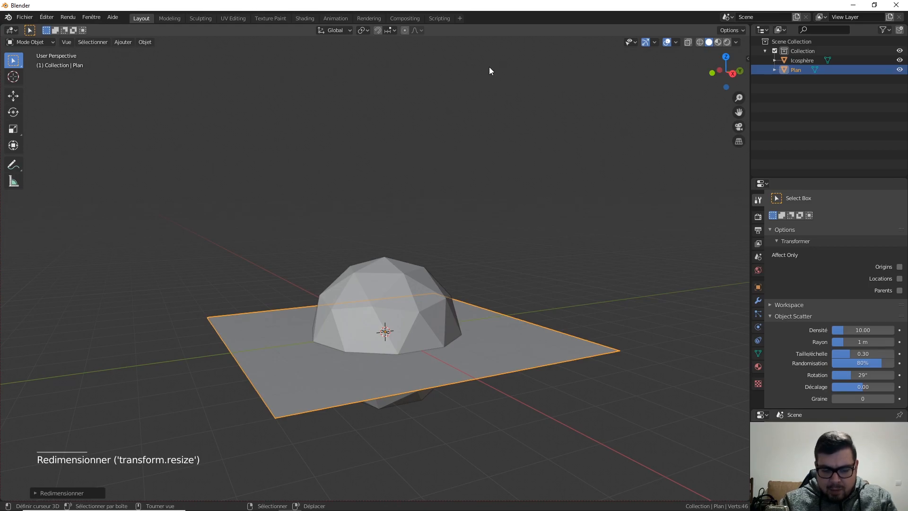
Step: Move the plane 5 m up along the Z axis, above the sphere
key(g)
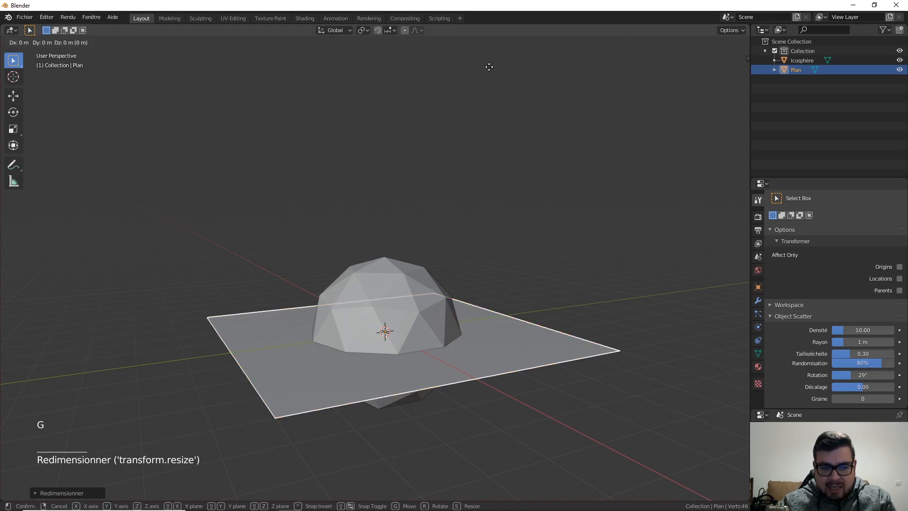
text(z)
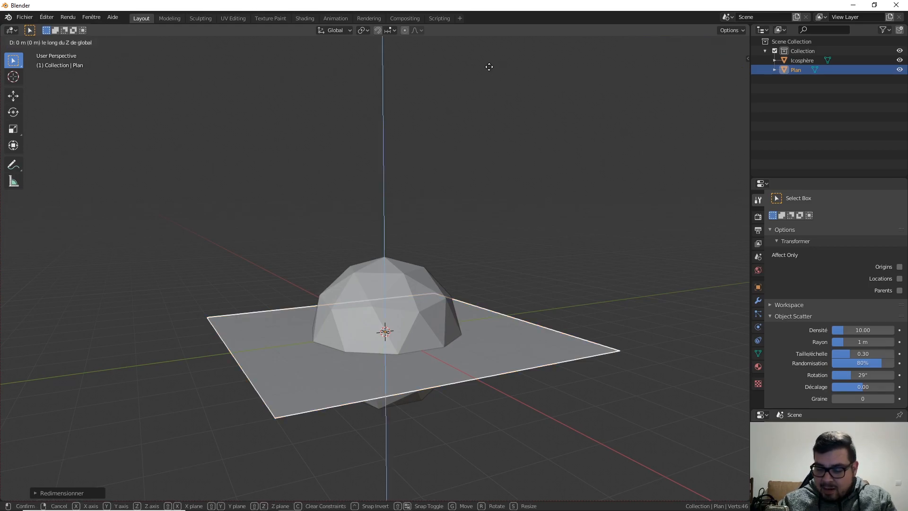
text(5)
key(Return)
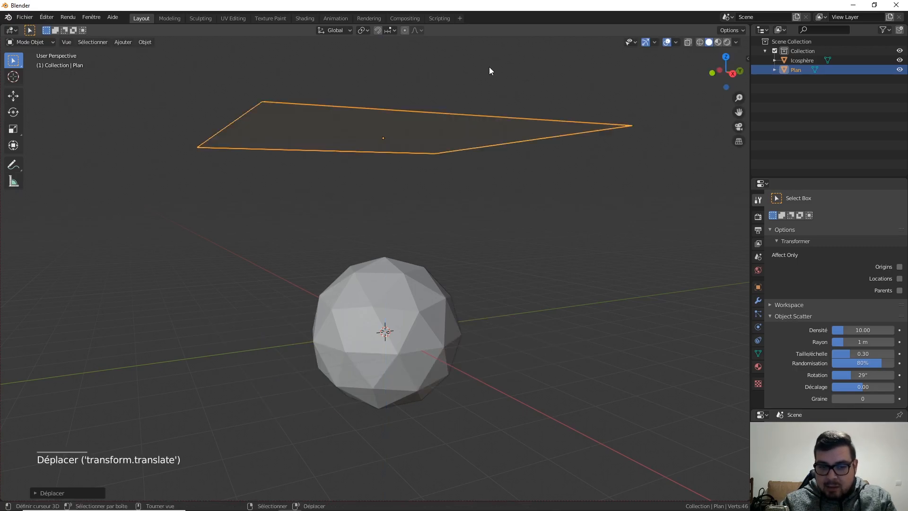
Step: Create a new world for the scene
scroll(509, 143, down, 3)
middle_drag(509, 162, 476, 204)
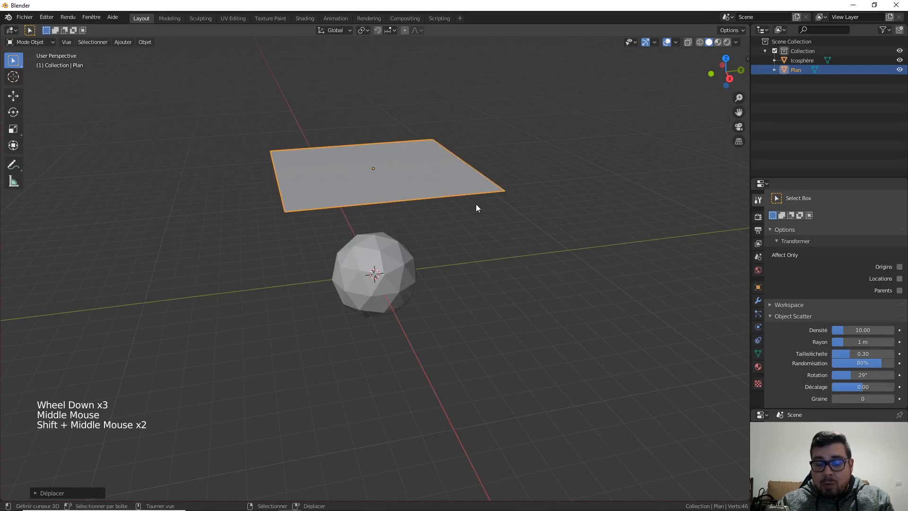
middle_drag(383, 212, 407, 182)
mouse_move(407, 182)
shift+middle_down()
mouse_move(410, 170)
mouse_move(396, 189)
shift+middle_up()
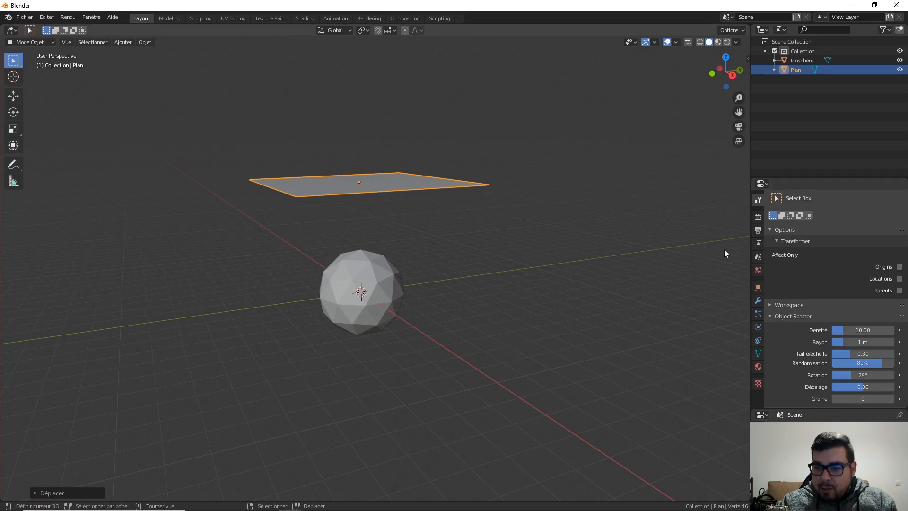
click(758, 270)
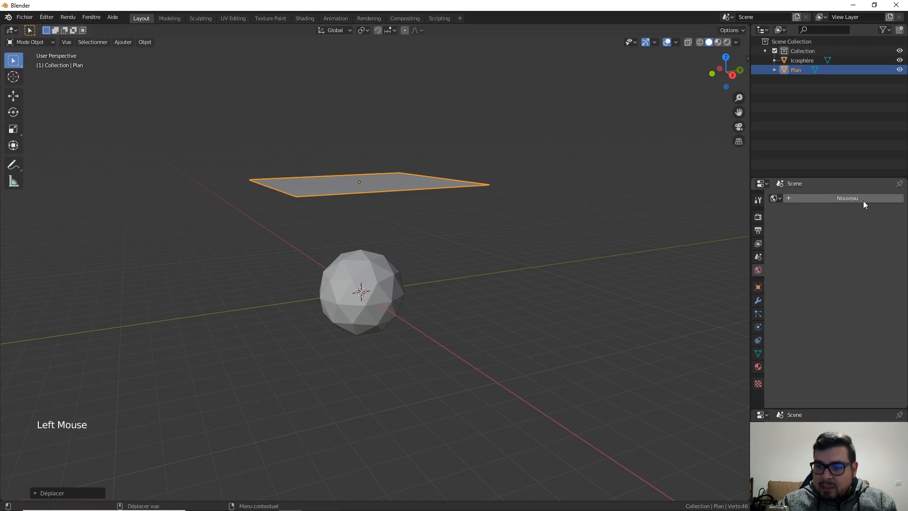
click(847, 198)
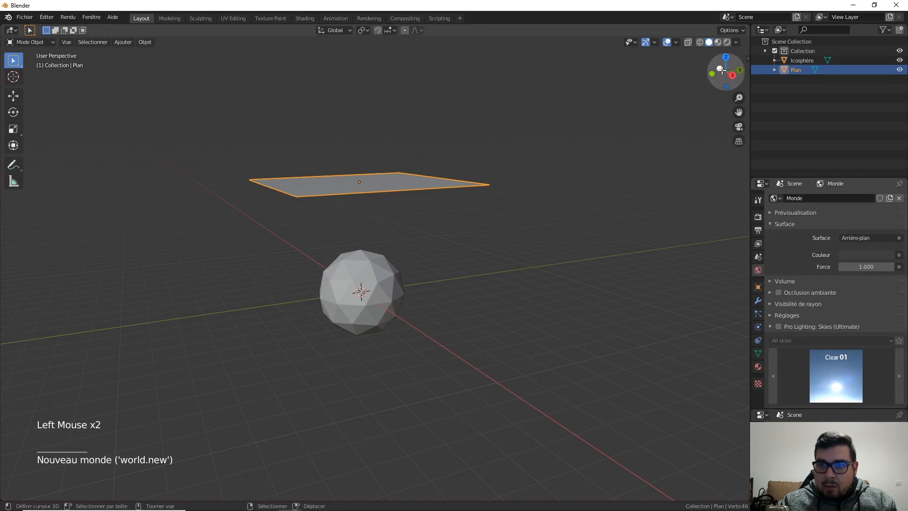
Step: Display the viewport in rendered shading and set the render engine to Eevee
click(726, 42)
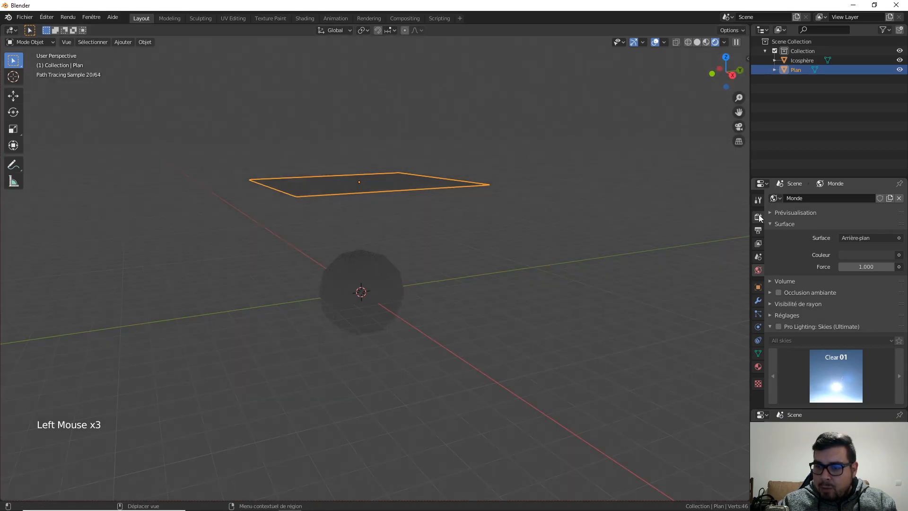
click(758, 216)
click(860, 195)
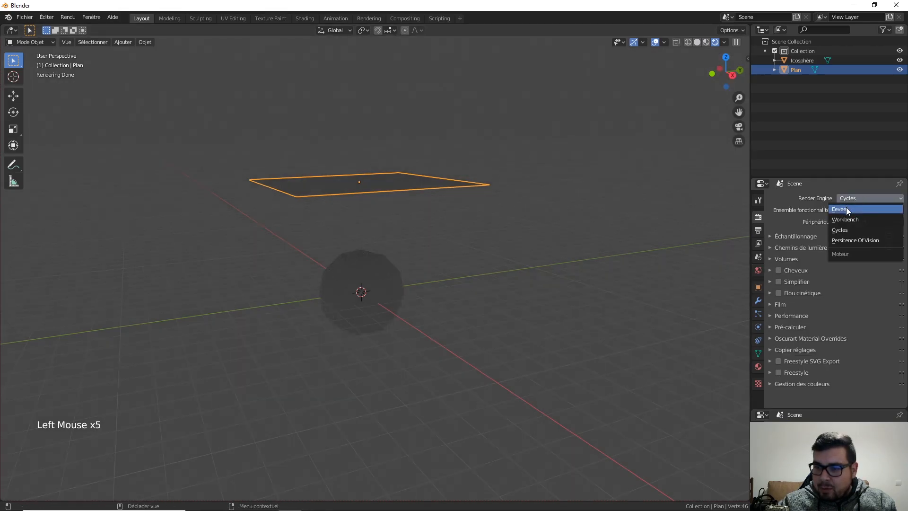
click(846, 208)
Step: Brighten the world background colour to a neutral grey with a value of about 0.547
click(758, 270)
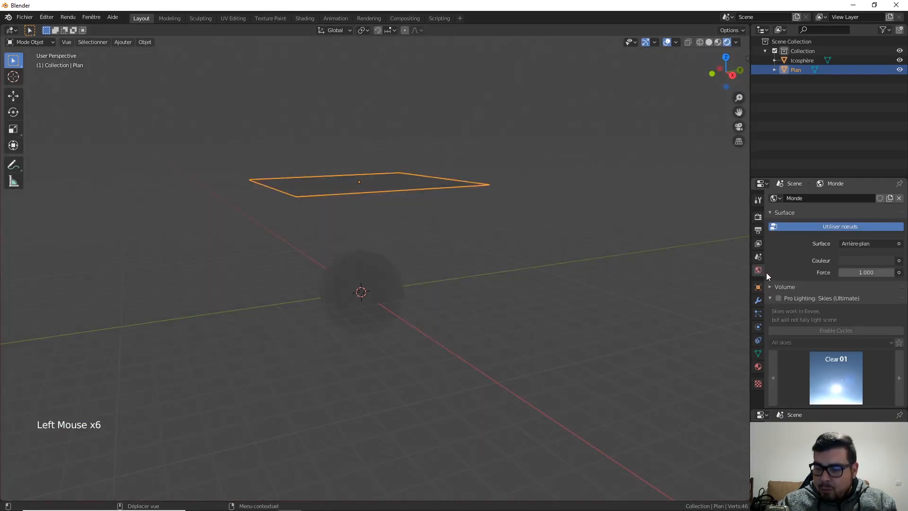
click(870, 260)
drag(887, 179, 887, 158)
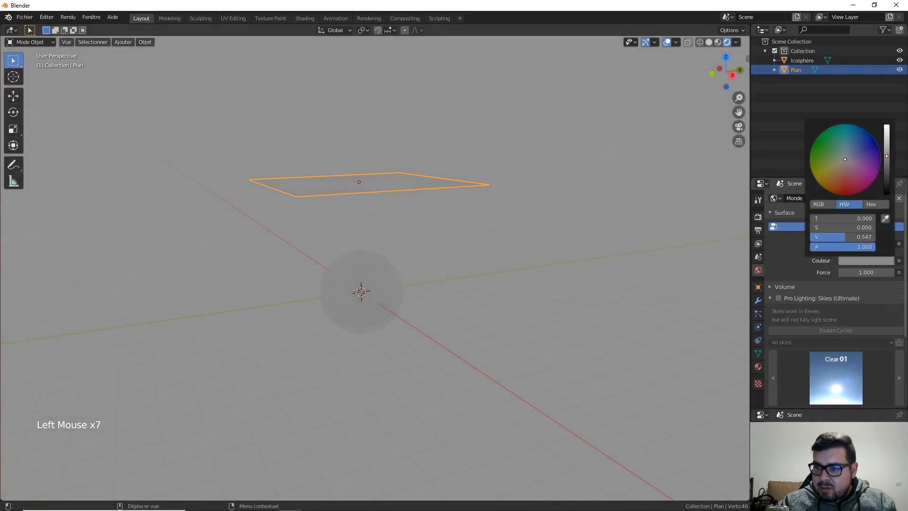
Step: Give the plane a new material with a blue base colour
middle_drag(469, 226, 375, 192)
right_click(545, 131)
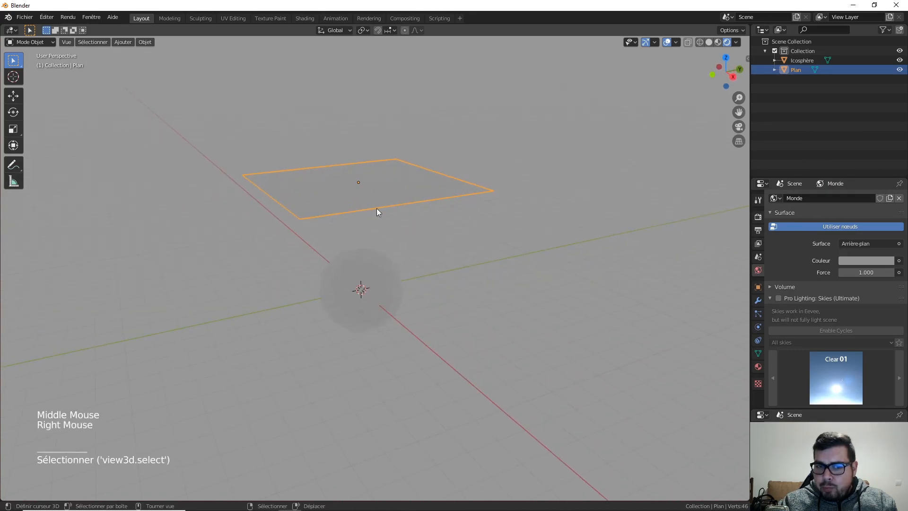
click(758, 368)
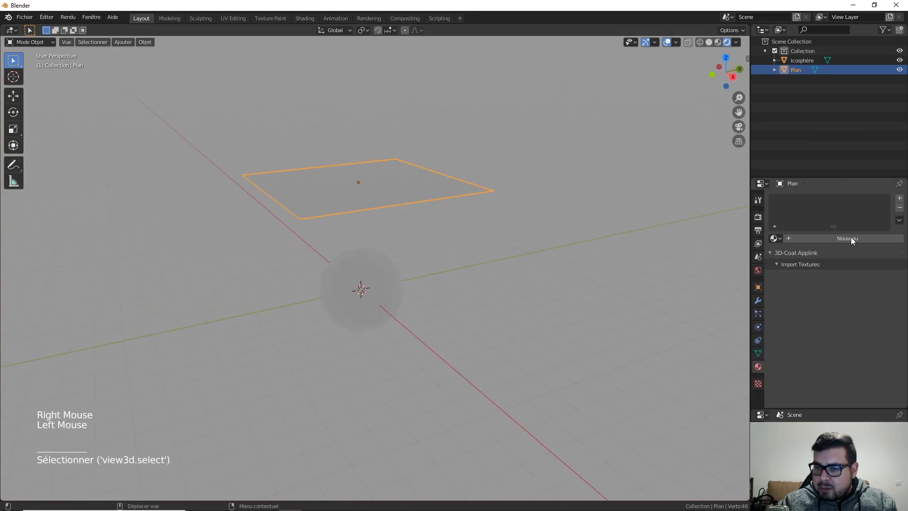
click(837, 238)
click(866, 333)
drag(855, 227, 872, 213)
Step: Give the icosphere a new material with a saturated red base colour, hue about 0.990 and saturation 1.000
right_click(335, 301)
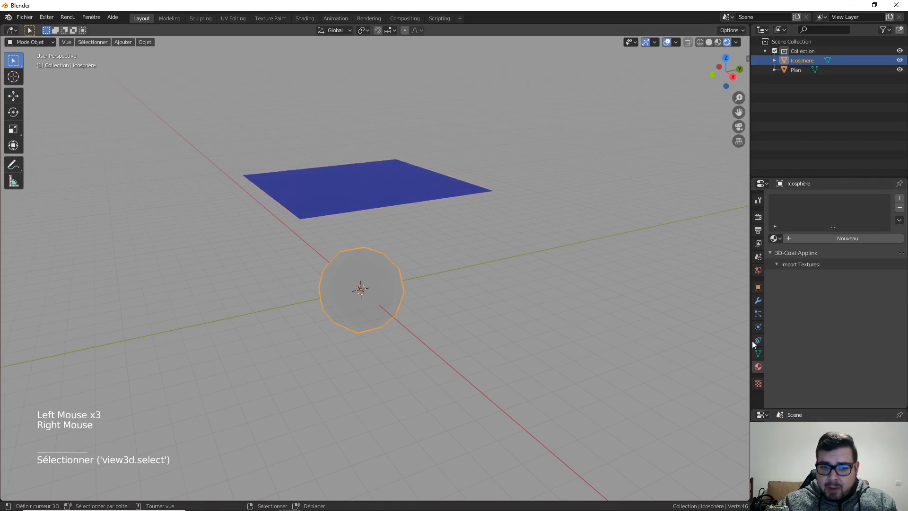
click(811, 237)
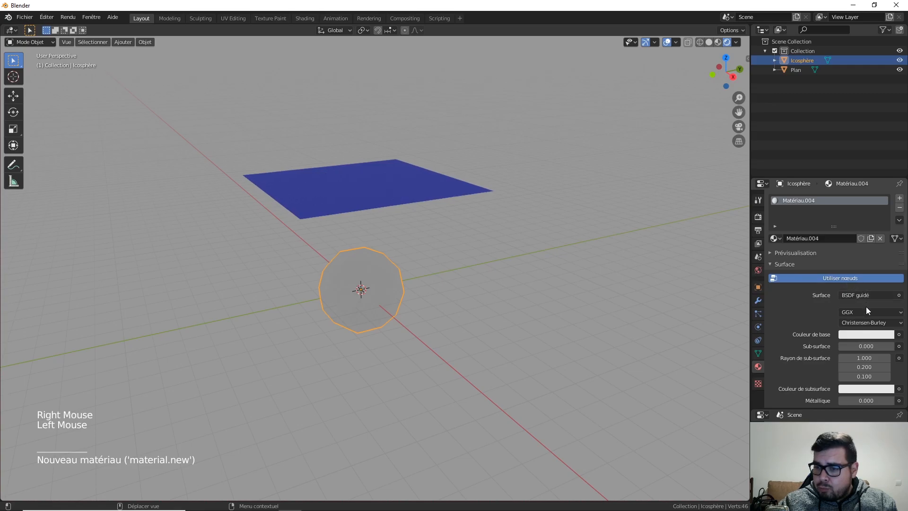
click(869, 335)
click(846, 263)
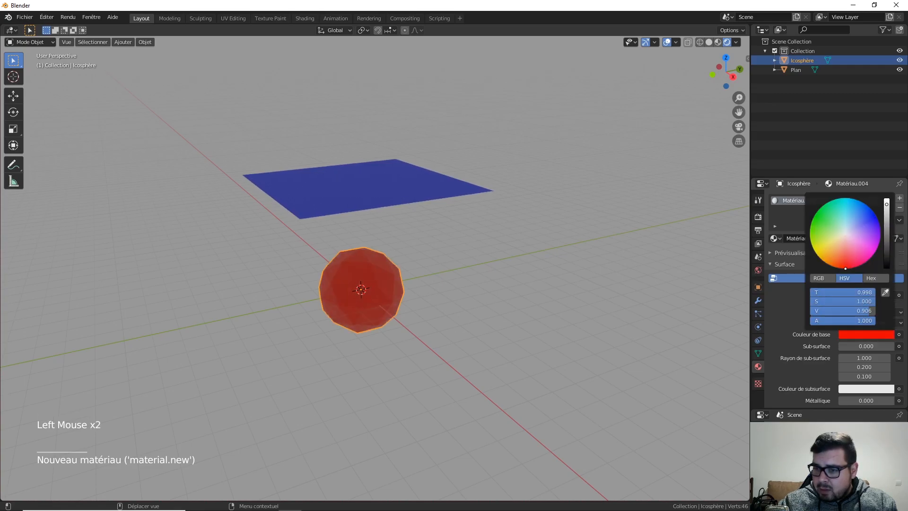
Step: Duplicate the plane and the icosphere together and offset the copies 10 m along the Y axis
middle_drag(344, 317, 370, 254)
right_click(337, 231)
shift+right_click(358, 315)
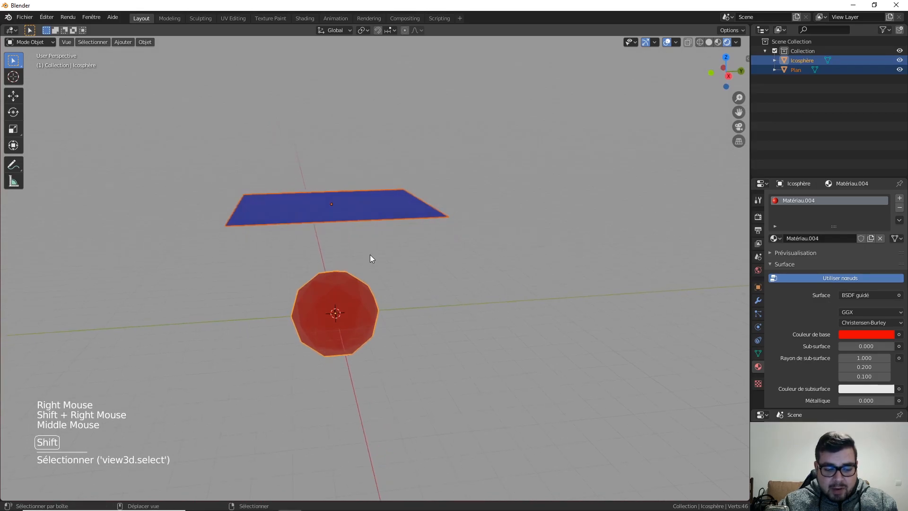
key(shift+d)
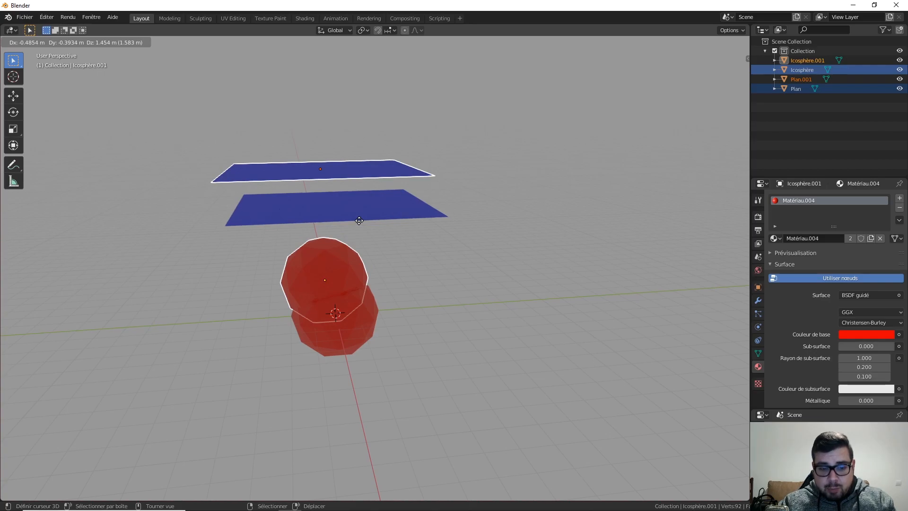
key(x)
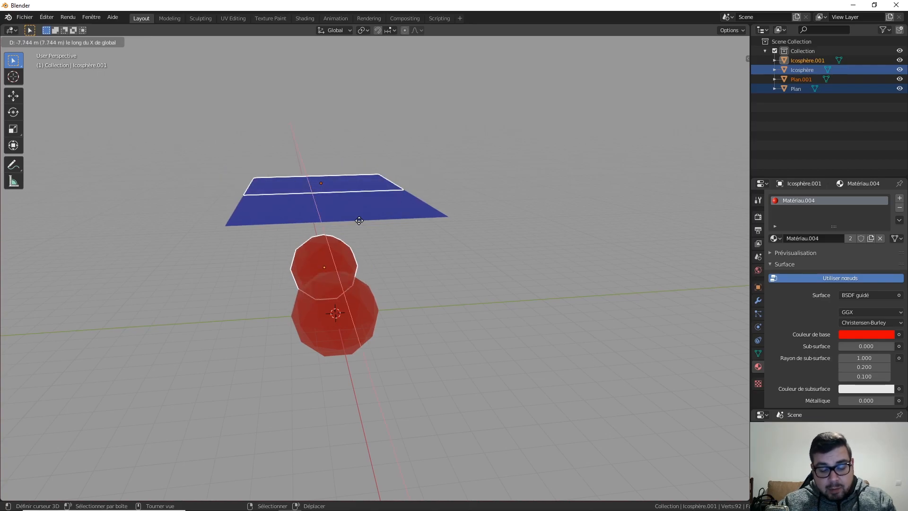
key(y)
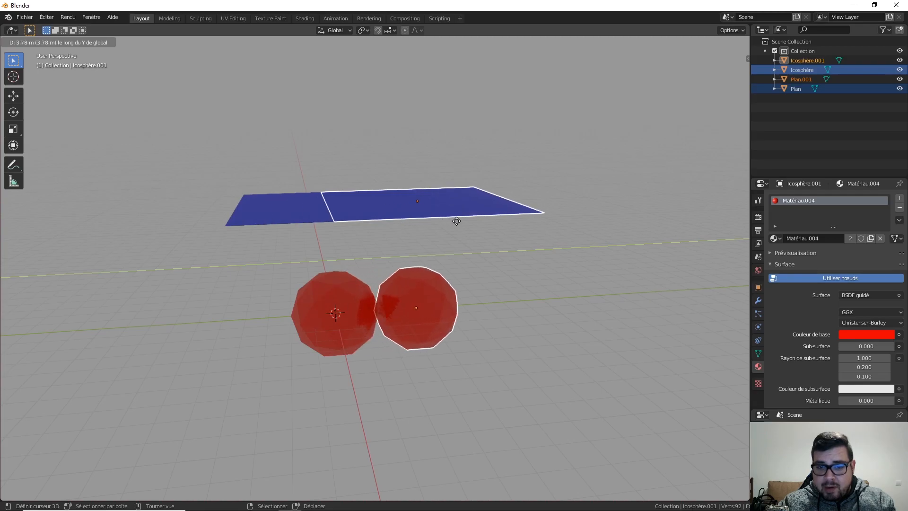
text(10)
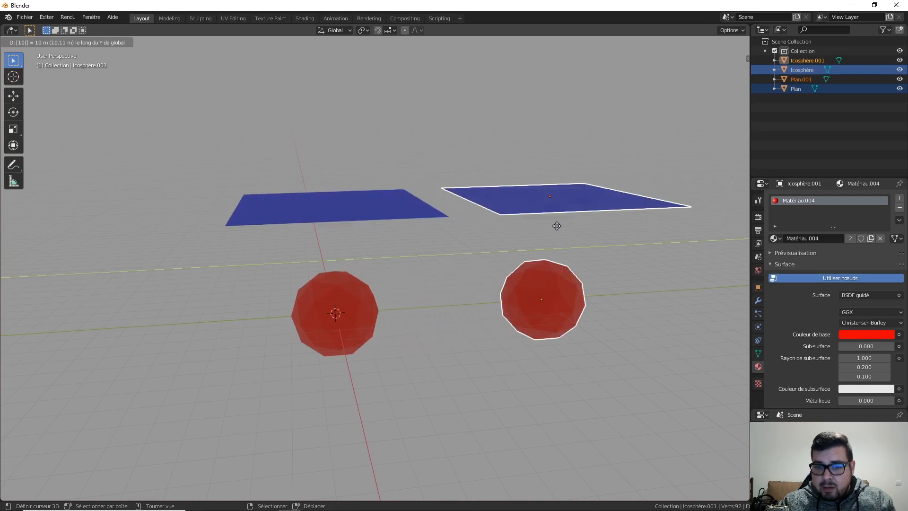
key(Return)
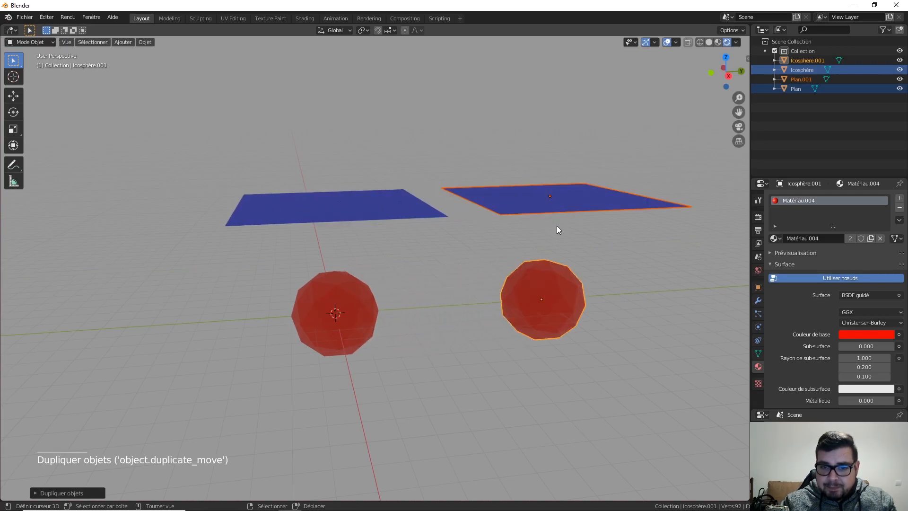
Step: Switch to the Animation workspace and frame both sphere and plane pairs in its viewports
middle_drag(587, 205, 255, 240)
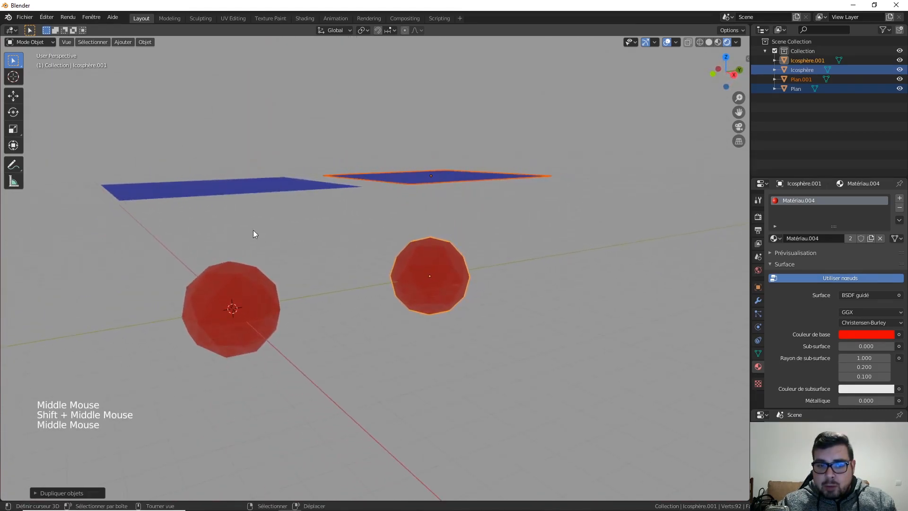
shift+middle_drag(292, 212, 325, 227)
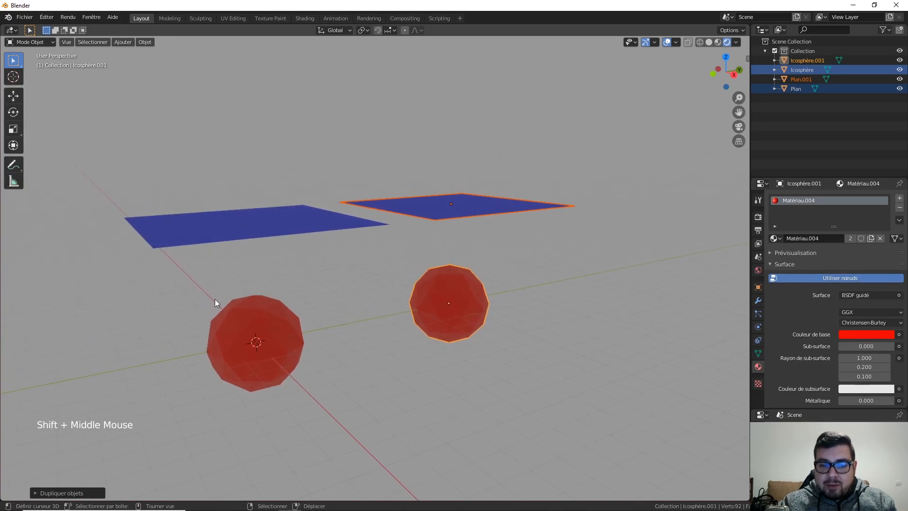
shift+middle_drag(467, 273, 500, 262)
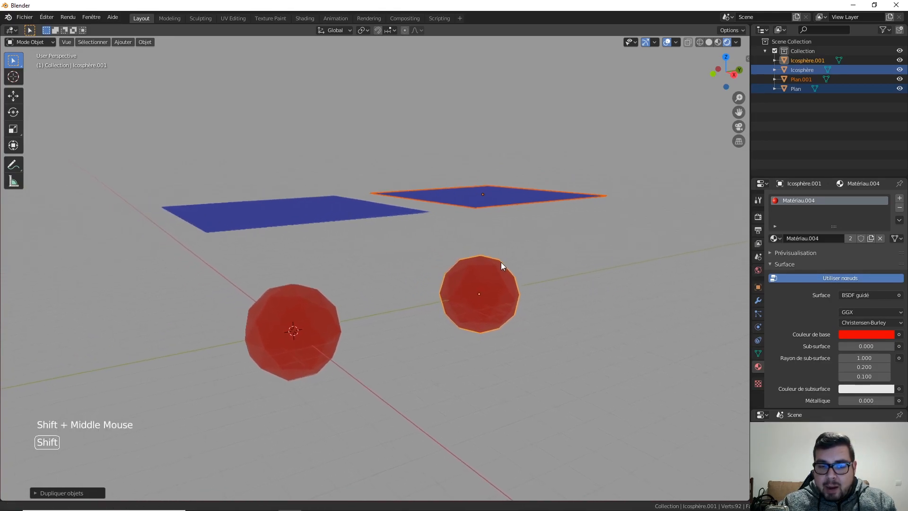
shift+middle_drag(435, 168, 415, 183)
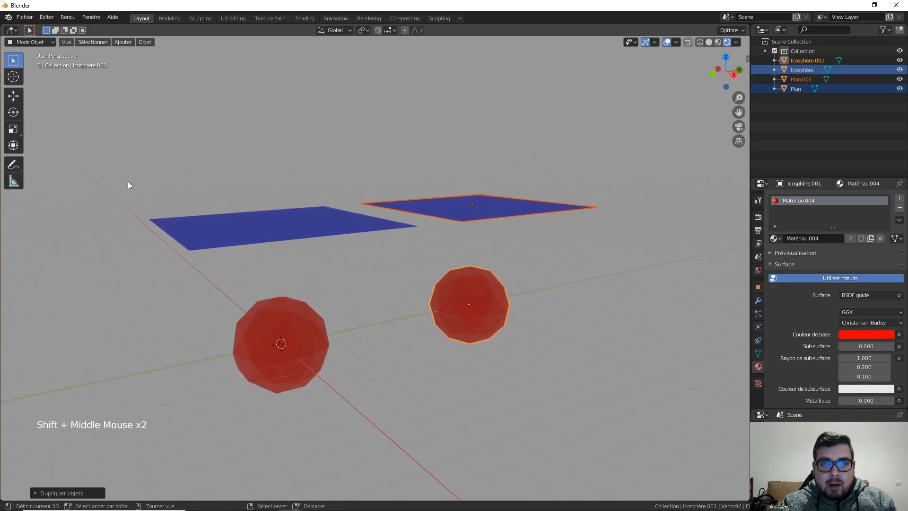
click(337, 19)
middle_drag(491, 296, 341, 279)
middle_drag(159, 189, 134, 214)
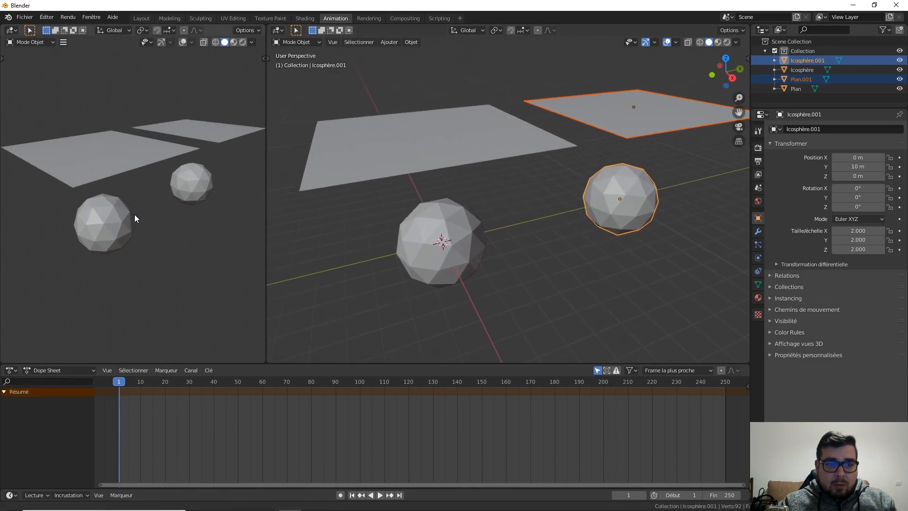
Step: Set the smaller viewport to rendered shading and the larger one to material preview
click(243, 42)
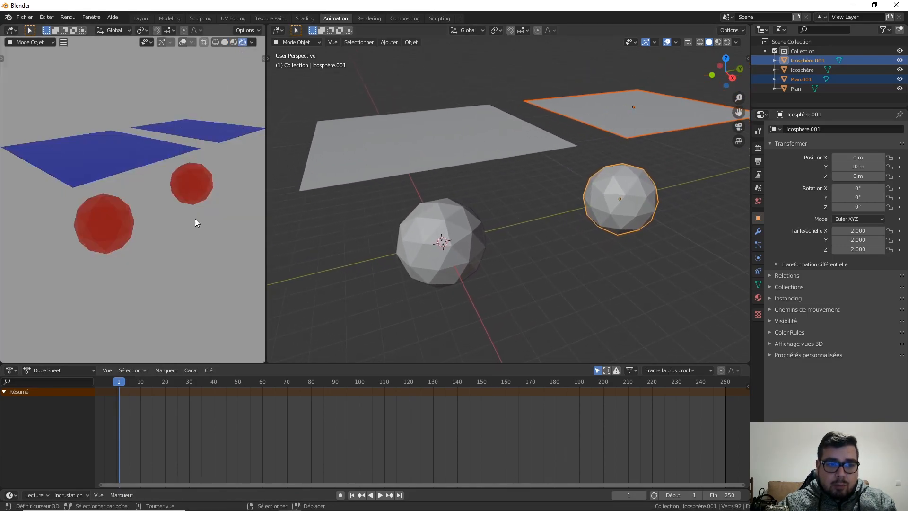
click(717, 42)
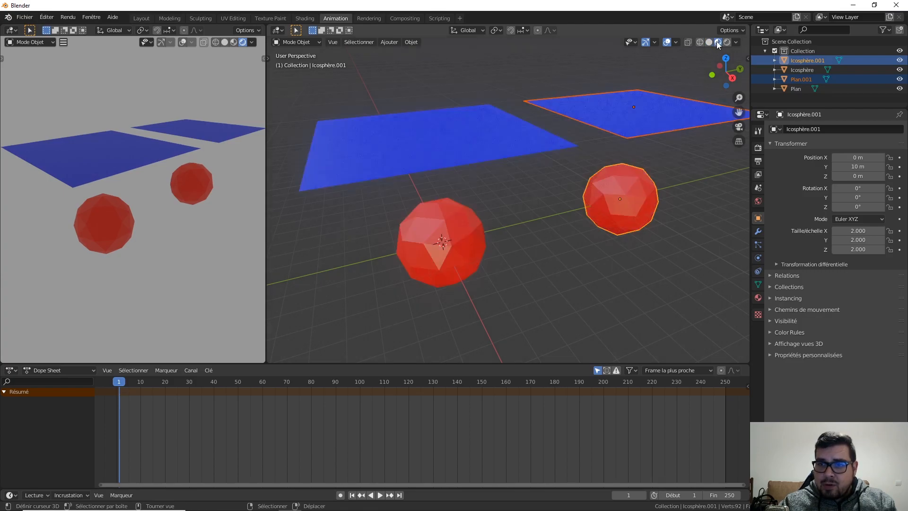
Step: Play the timeline briefly, stop playback and return to frame 1
middle_drag(494, 233, 551, 211)
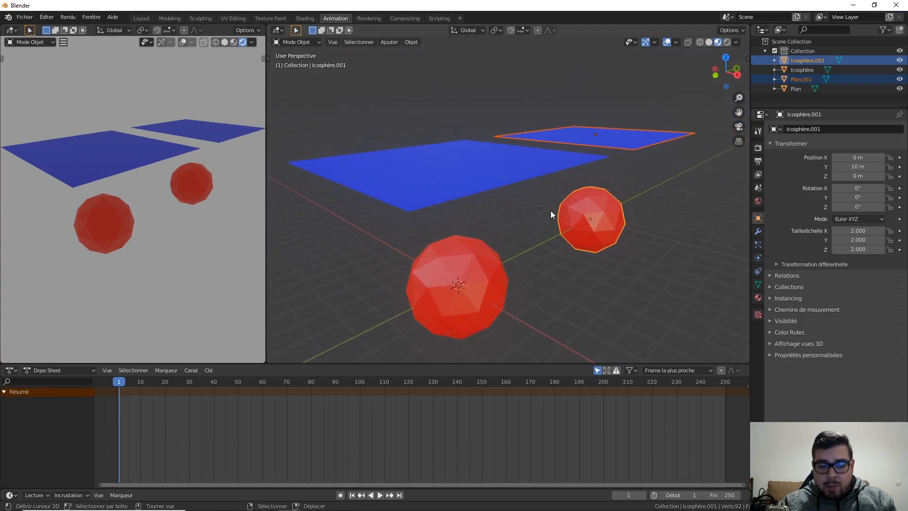
key(alt+a)
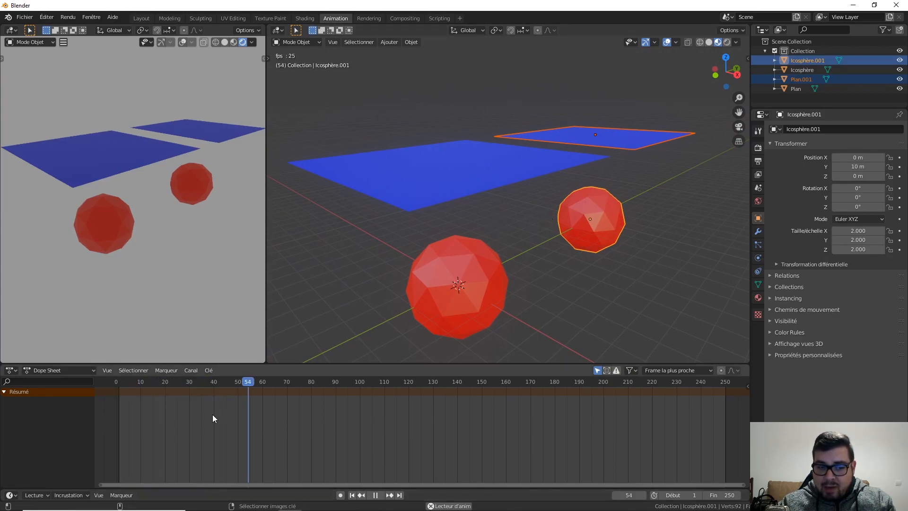
key(alt+a)
click(352, 494)
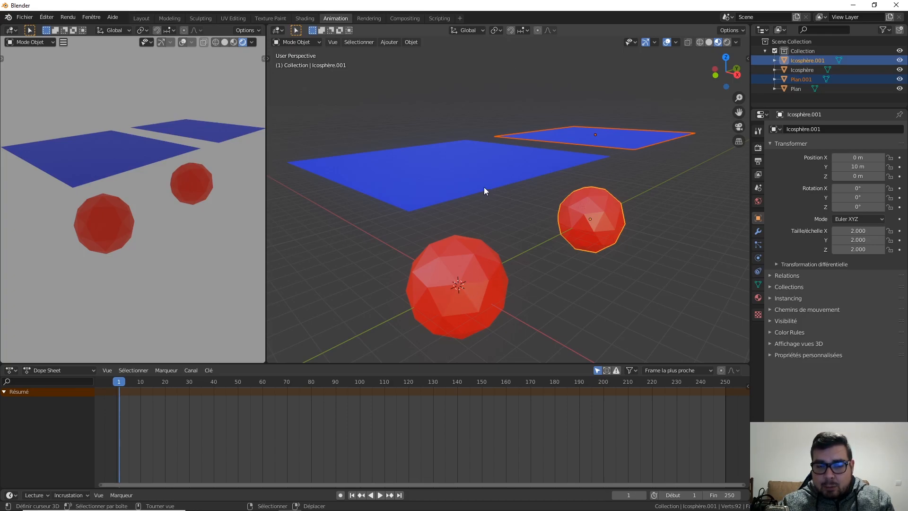
Step: Add a Cloth (Tissu) modifier to the front plane and to its duplicate
click(472, 182)
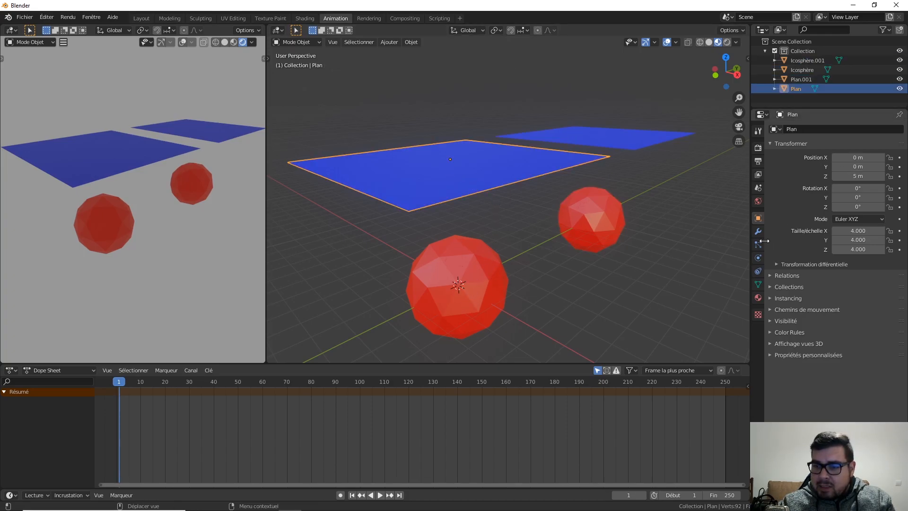
click(758, 231)
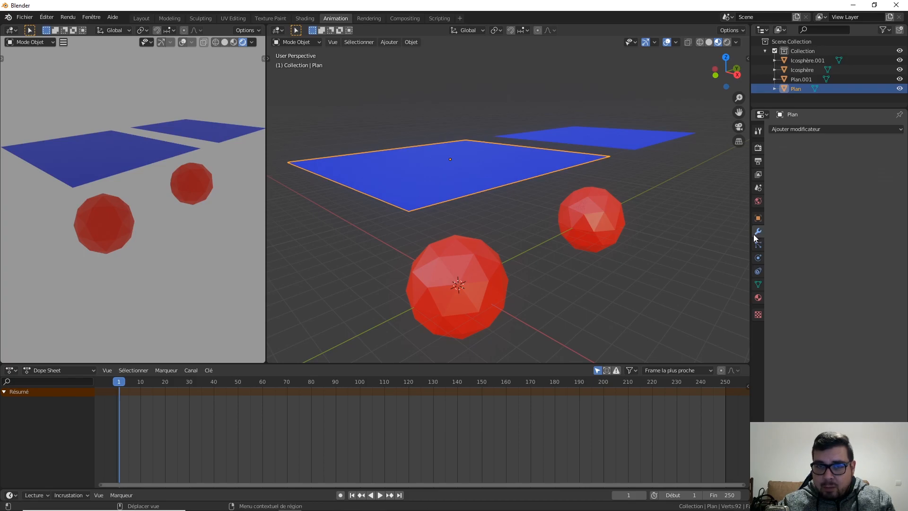
click(827, 131)
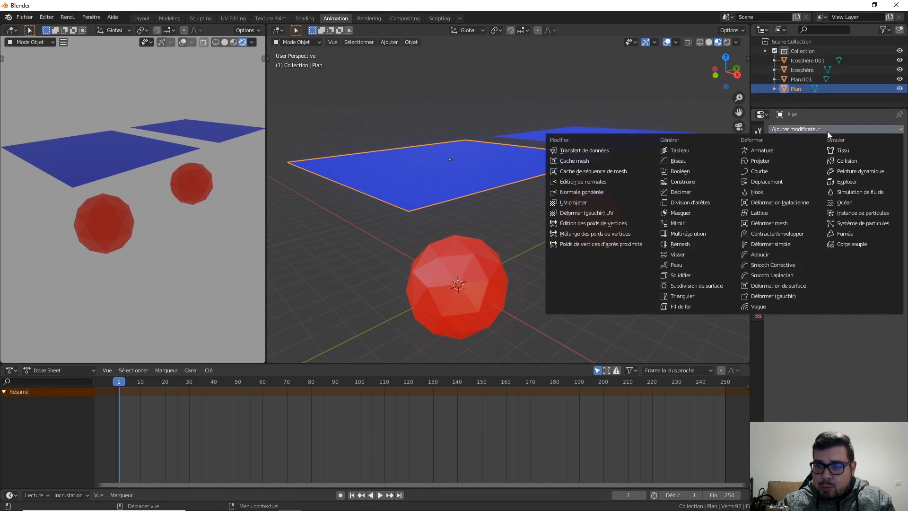
click(845, 151)
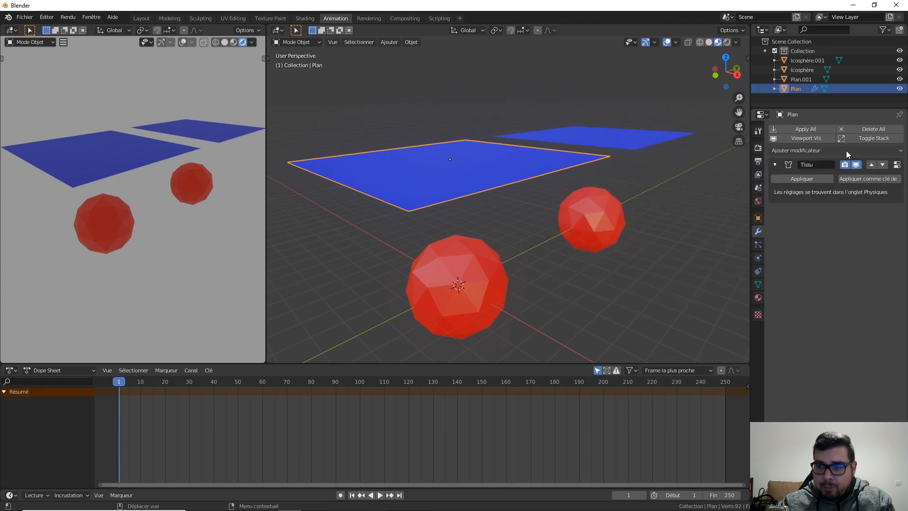
click(608, 134)
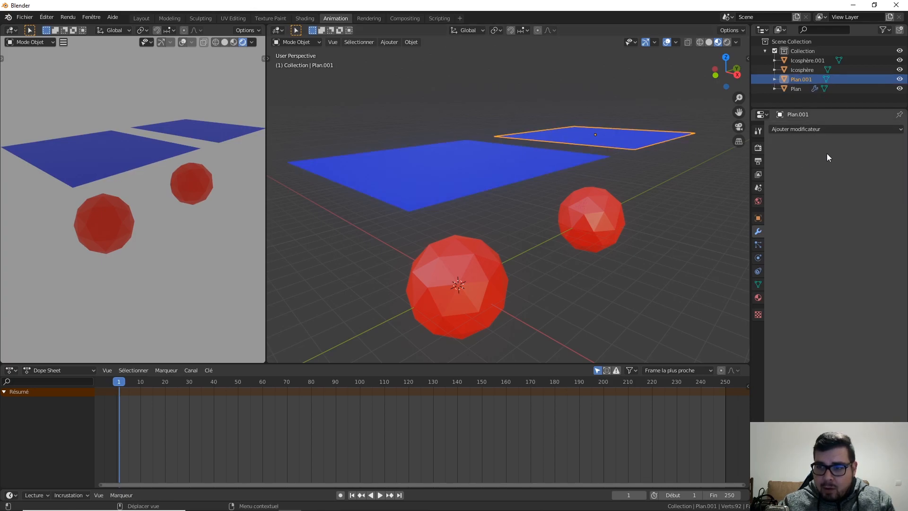
click(822, 130)
click(848, 150)
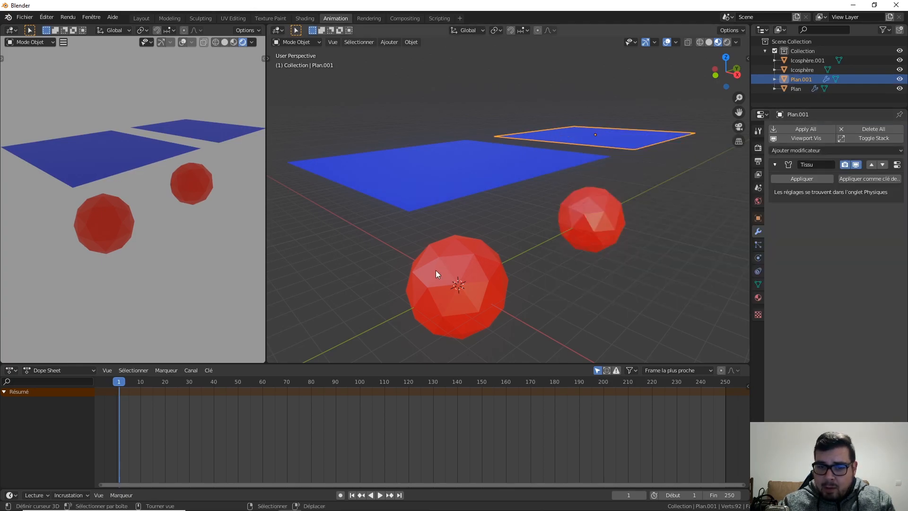
Step: Add a Collision modifier to each of the two icospheres
click(468, 269)
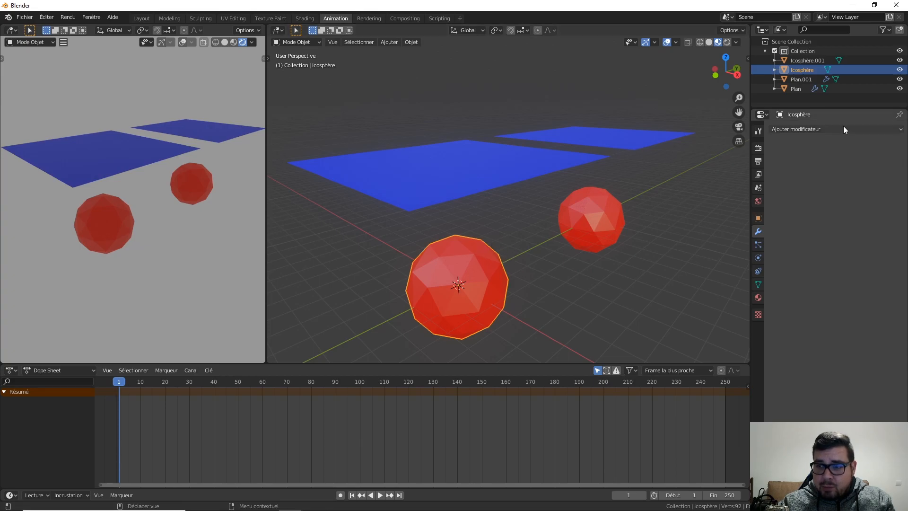
click(813, 128)
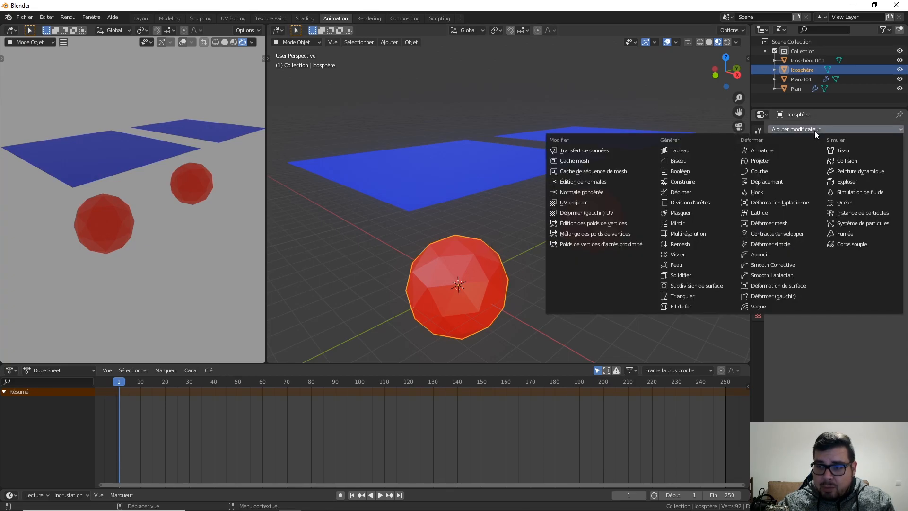
click(852, 161)
click(598, 212)
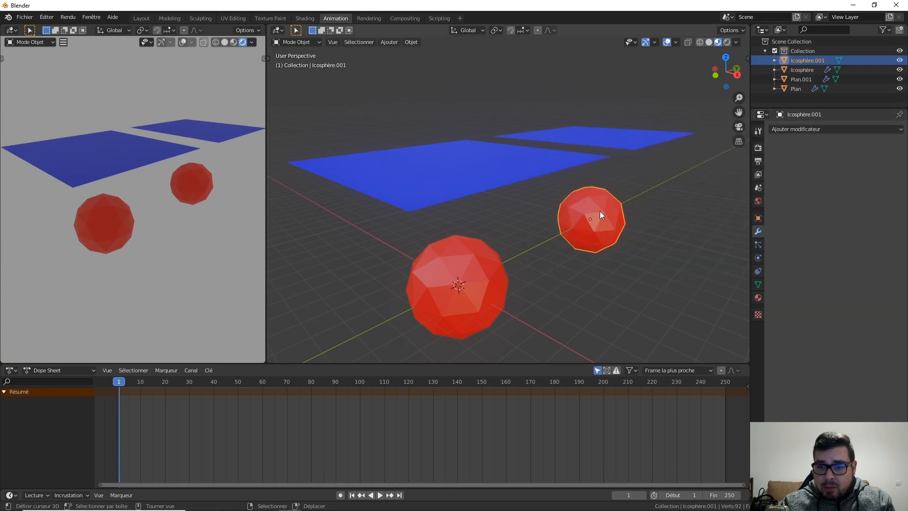
click(849, 130)
click(850, 160)
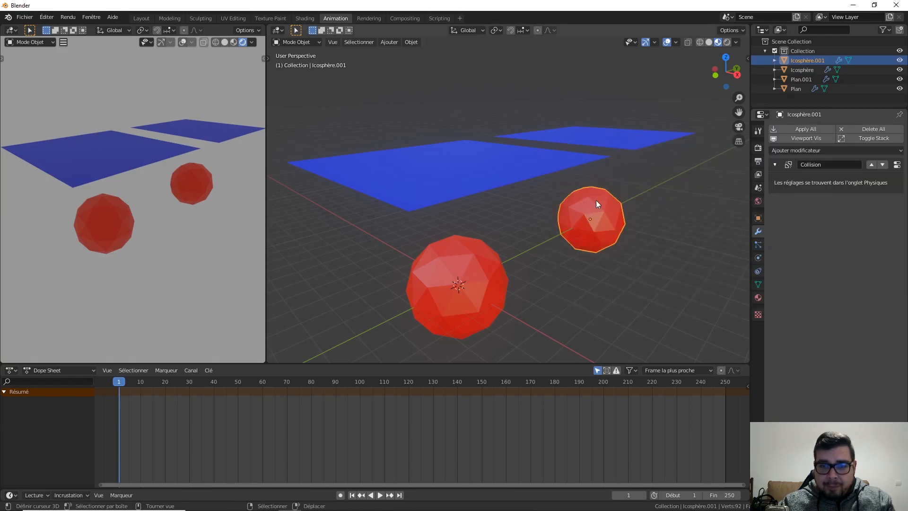
Step: Inspect the front plane's mesh geometry in Edit Mode, then return to Object Mode
mouse_move(513, 216)
middle_down()
mouse_move(509, 179)
mouse_move(472, 170)
mouse_move(506, 233)
mouse_move(508, 205)
mouse_move(505, 229)
middle_up()
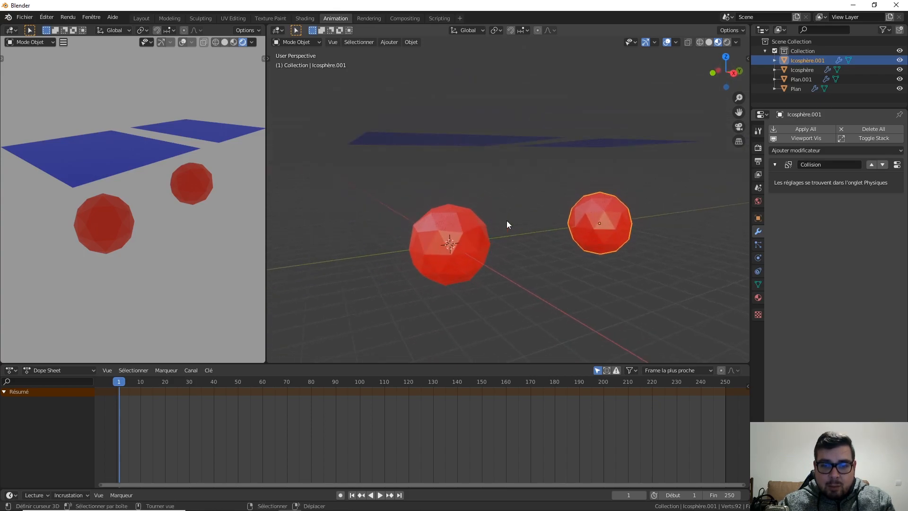
click(456, 220)
middle_drag(462, 171, 486, 182)
click(436, 156)
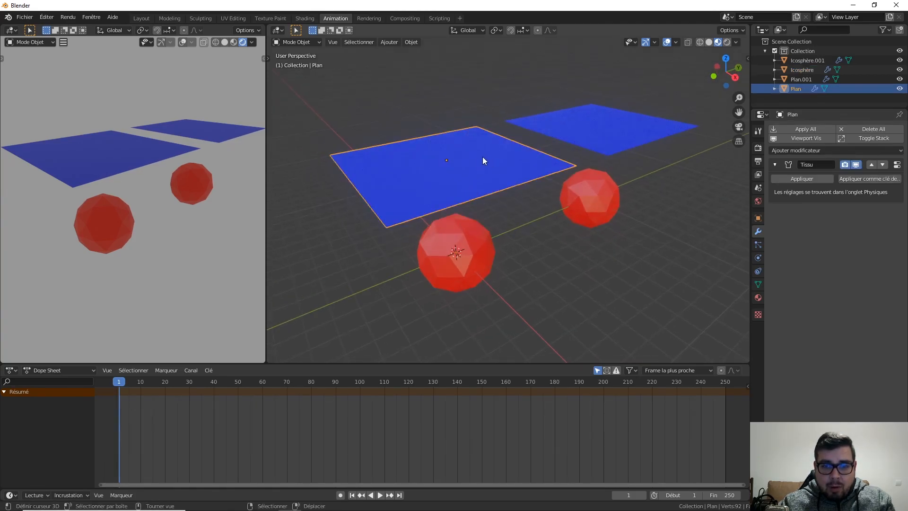
key(Tab)
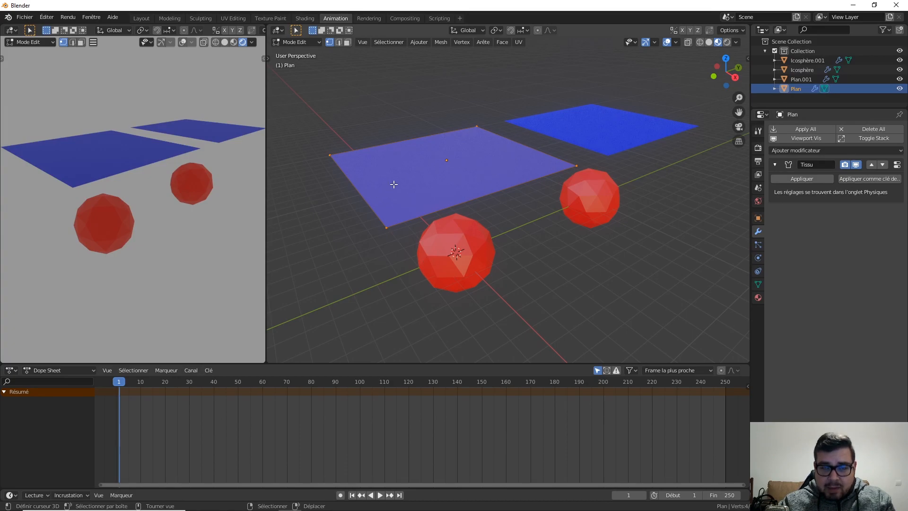
key(Tab)
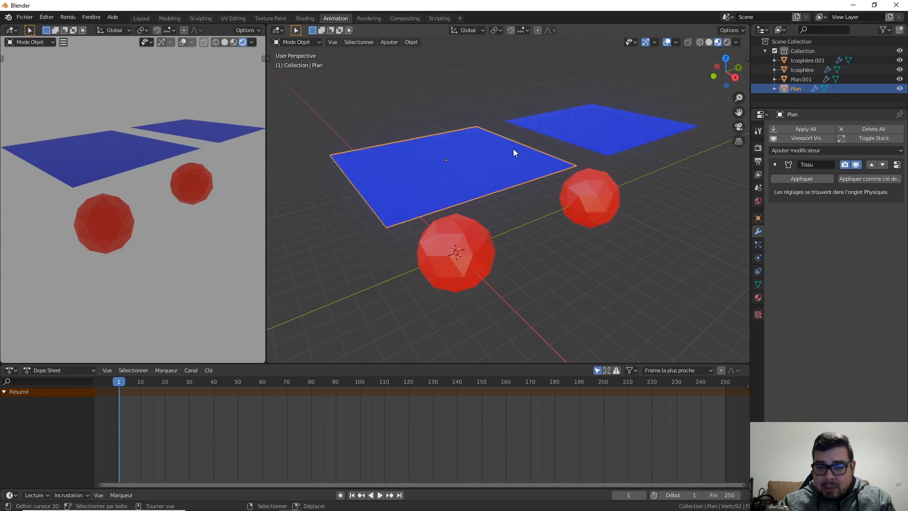
middle_drag(478, 237, 522, 95)
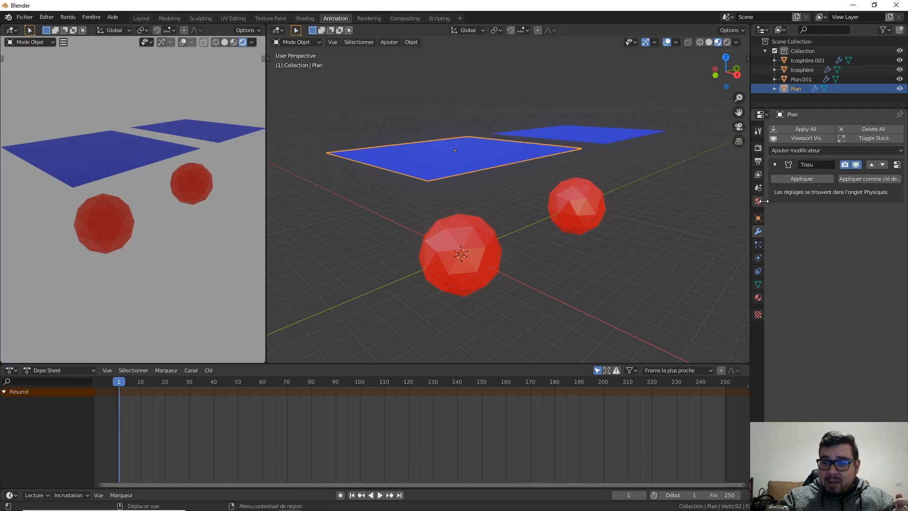
Step: Check the scene's gravity values and collapse the gravity settings again
click(757, 187)
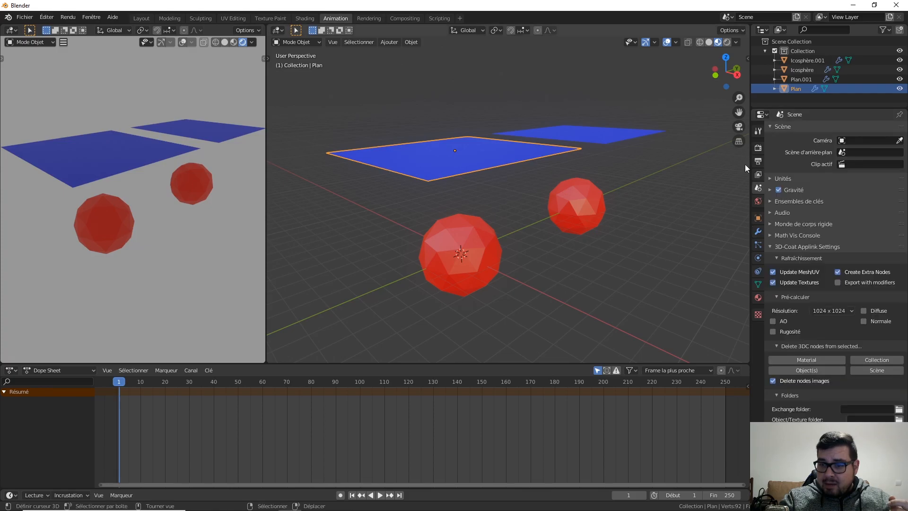
click(770, 189)
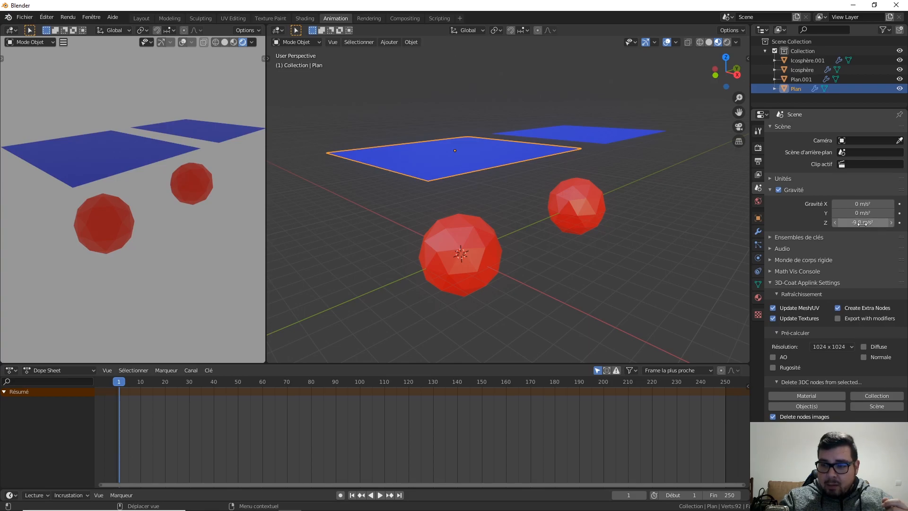
click(770, 189)
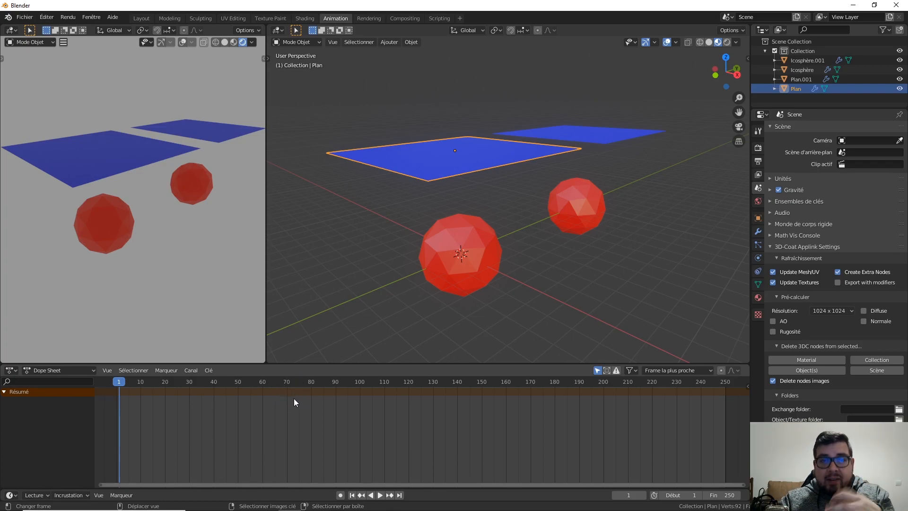
Step: Play the cloth simulation to about frame 52, examine the plane-sphere contact from below and return to frame 1
click(475, 243)
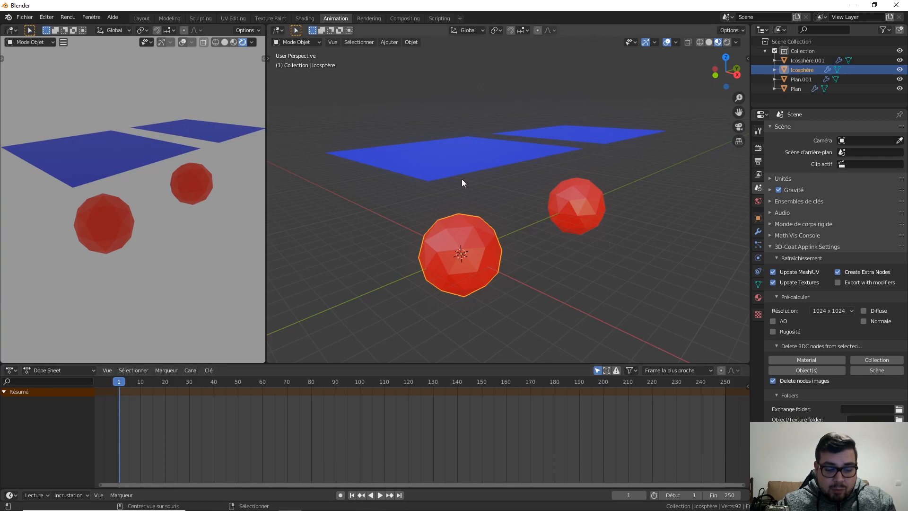
key(space)
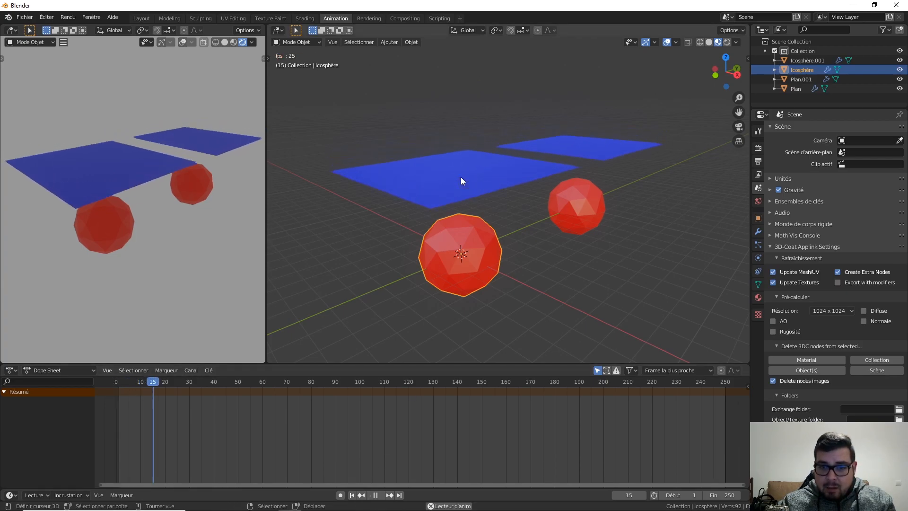
key(space)
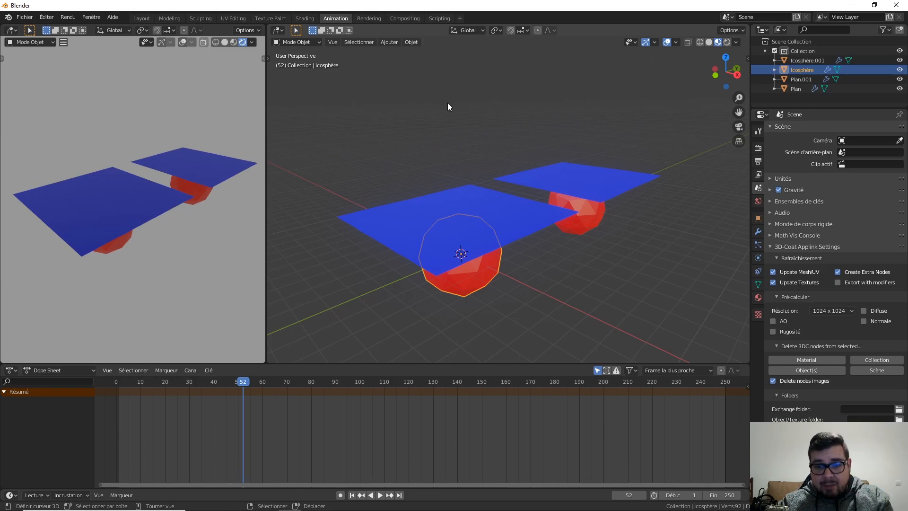
middle_drag(490, 246, 483, 214)
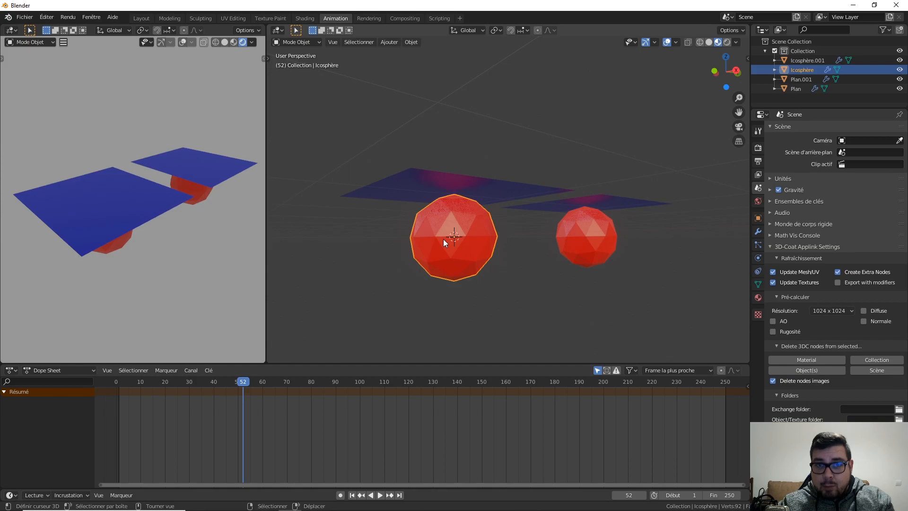
middle_drag(460, 201, 463, 169)
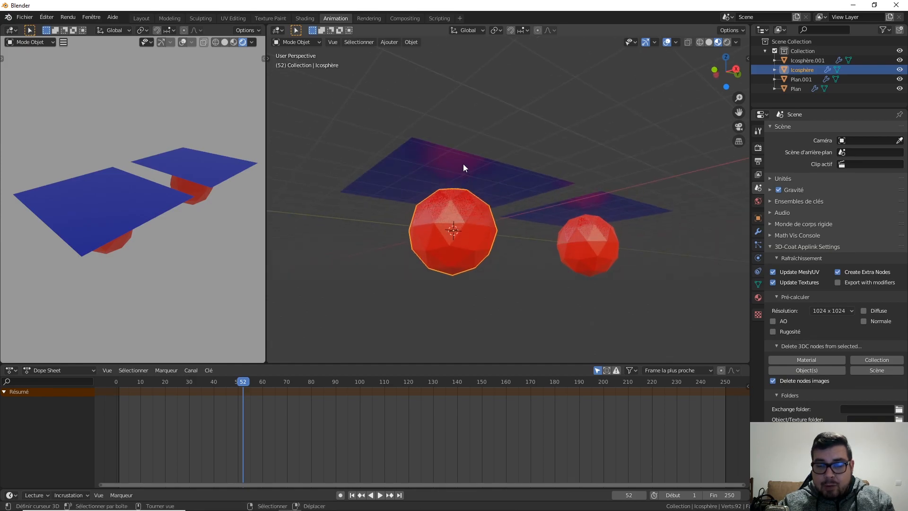
middle_drag(464, 218, 464, 245)
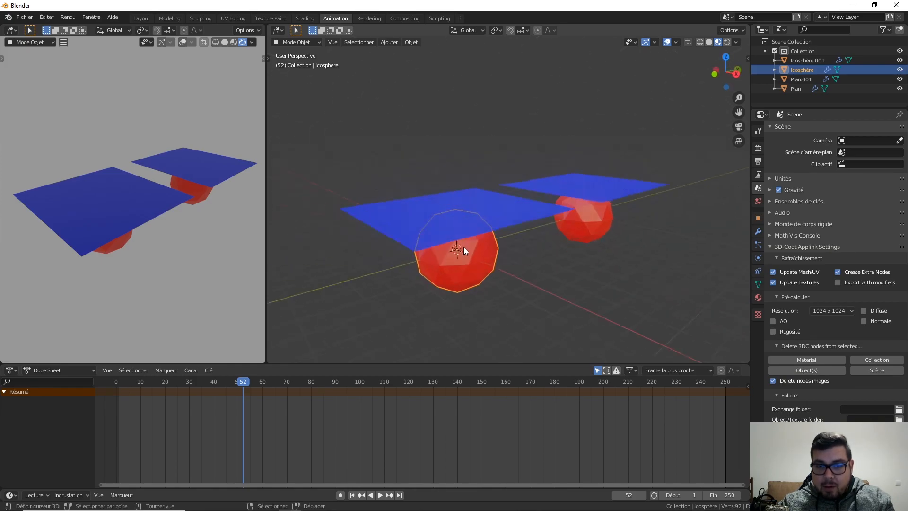
click(352, 494)
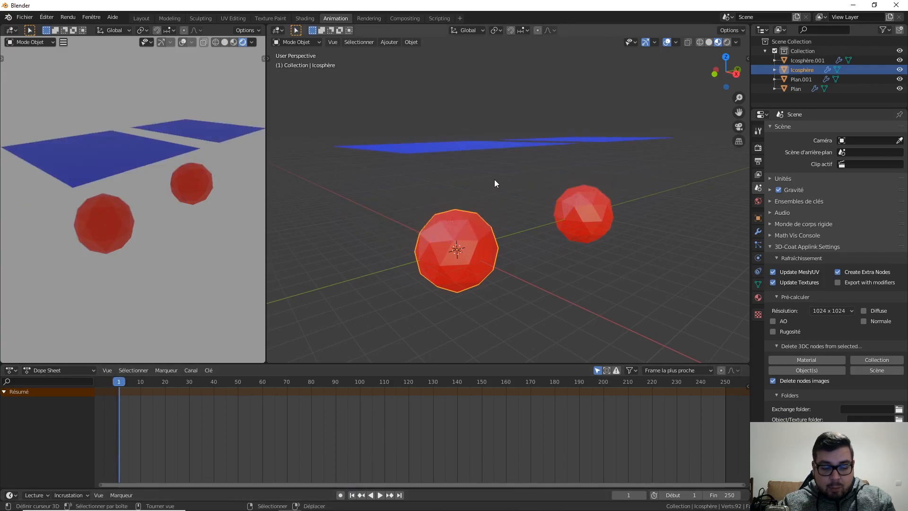
Step: Replay the simulation to about frame 32 and examine the front plane's mesh in Edit Mode, ending in Object Mode
key(space)
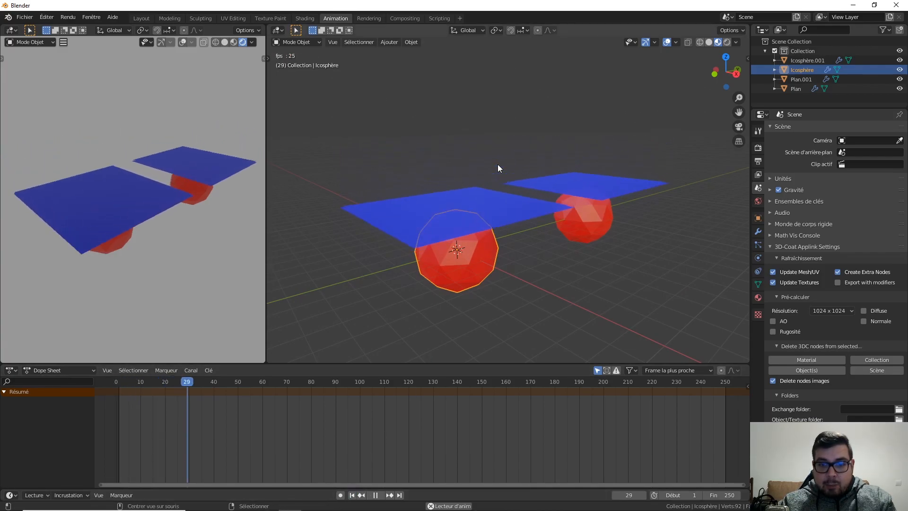
key(space)
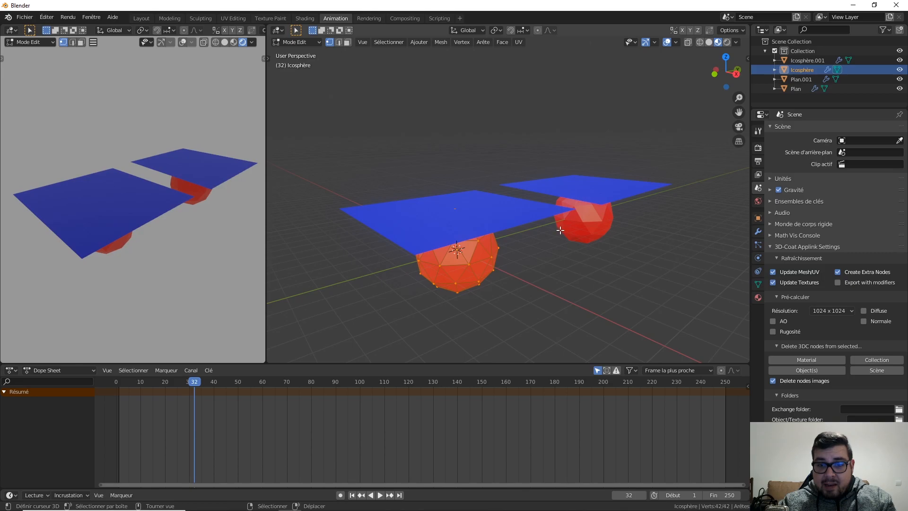
click(532, 221)
key(Tab)
middle_drag(561, 156, 585, 169)
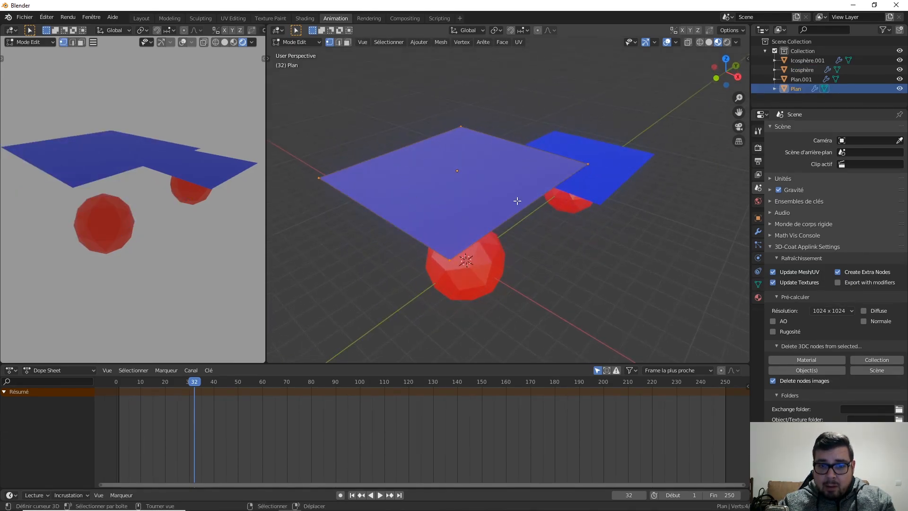
key(Tab)
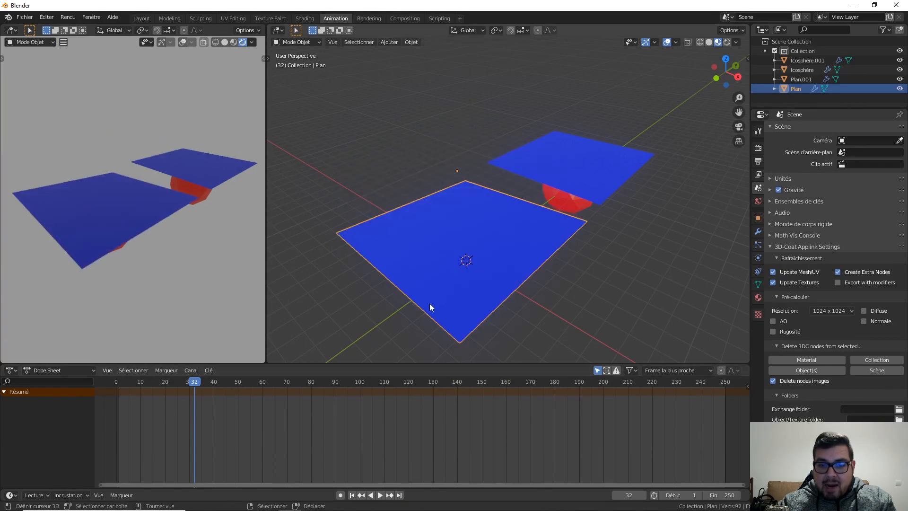
Step: Replay the cloth simulation twice from the first frame, stopping and returning to frame 1 each time
click(352, 494)
key(space)
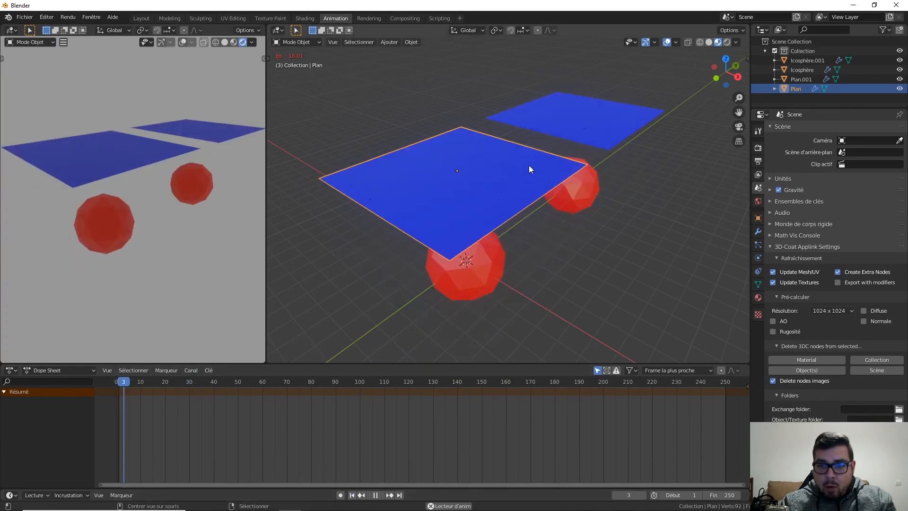
key(space)
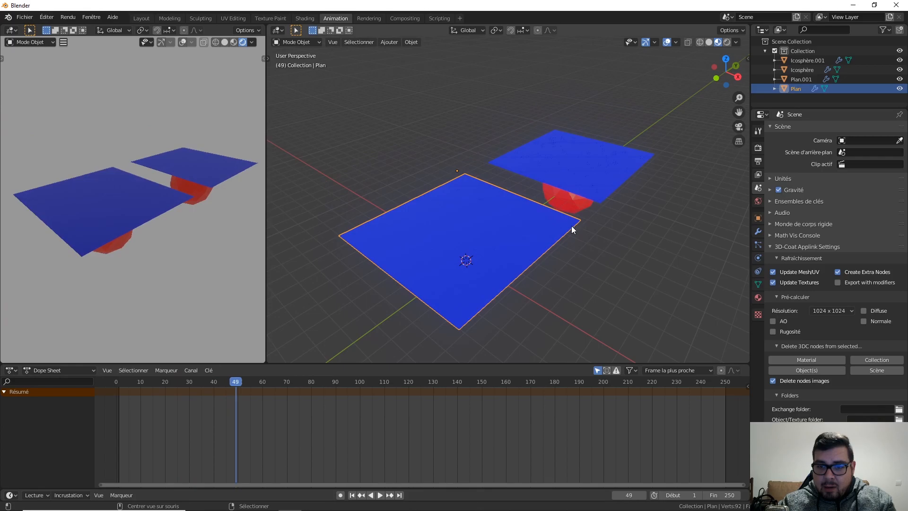
click(352, 495)
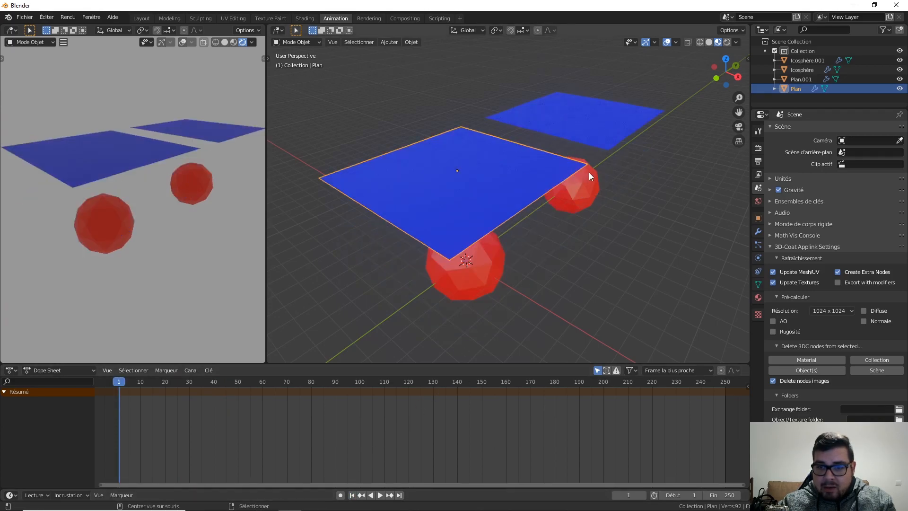
key(space)
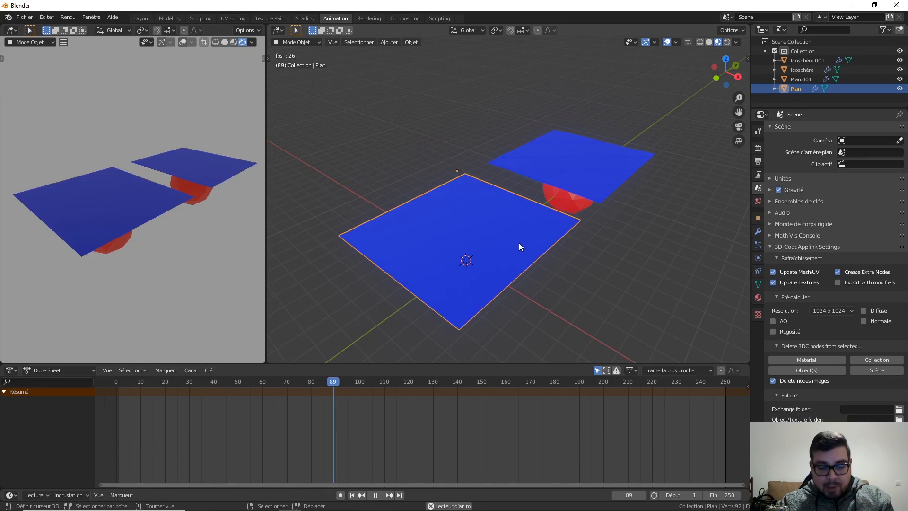
key(space)
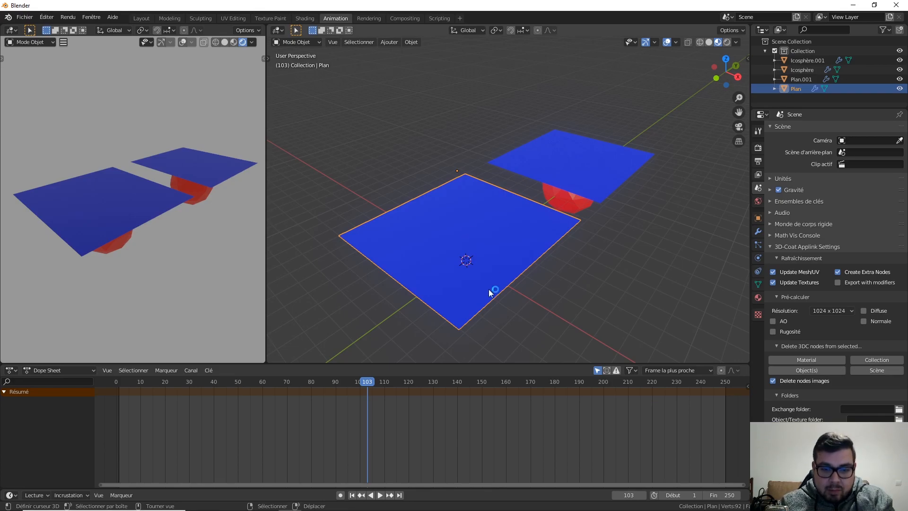
click(352, 495)
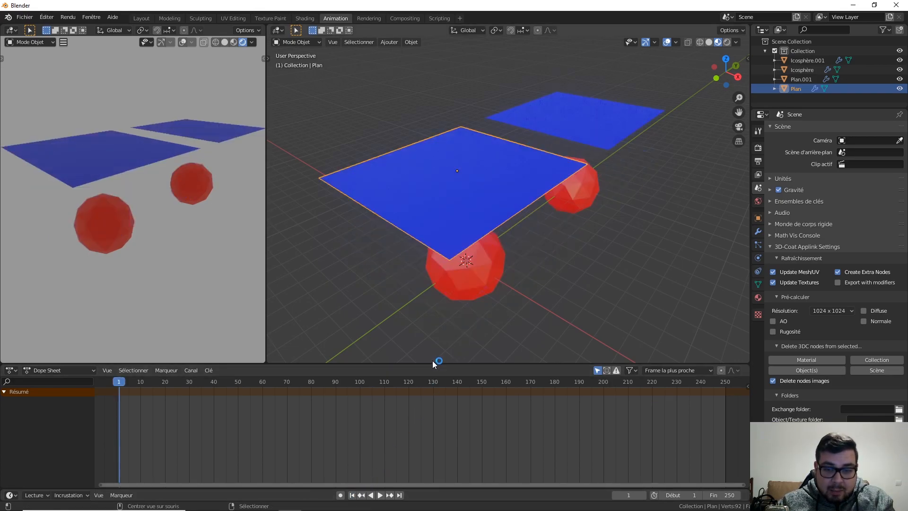
Step: Play the cloth simulation to frame 53, stop it and return to frame 1
key(space)
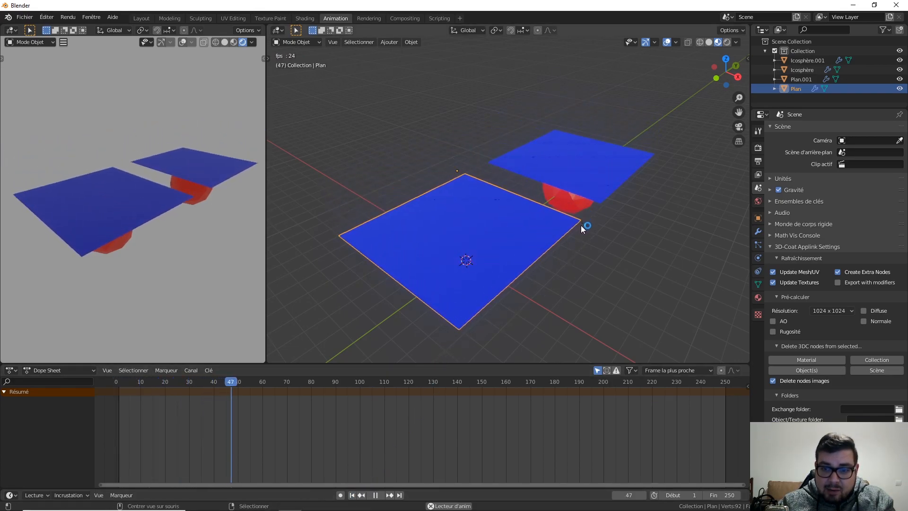
key(space)
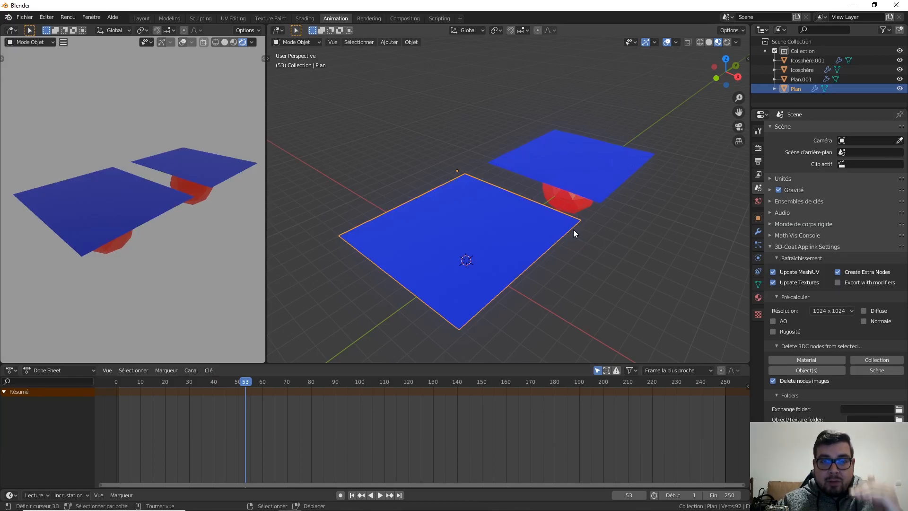
click(352, 494)
Step: Subdivide the front plane's mesh twice in Edit Mode and return to Object Mode
middle_drag(580, 188, 495, 142)
key(Tab)
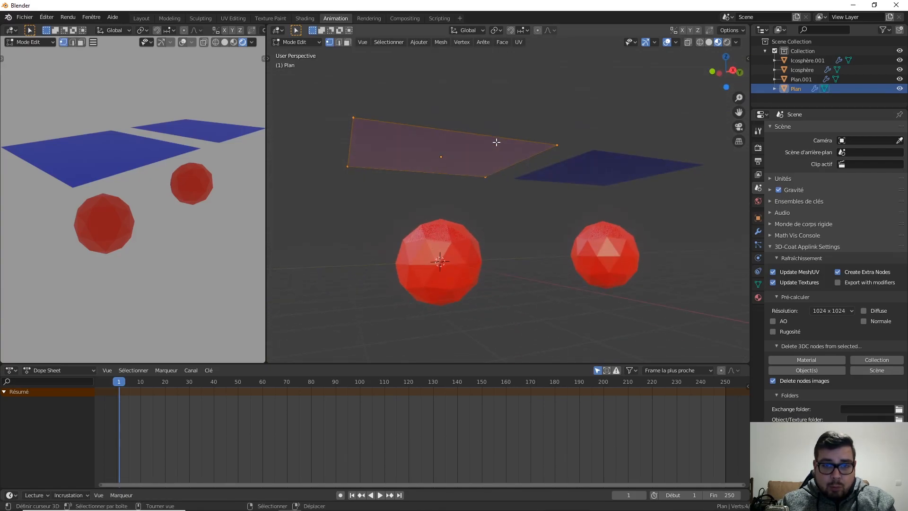
right_click(488, 145)
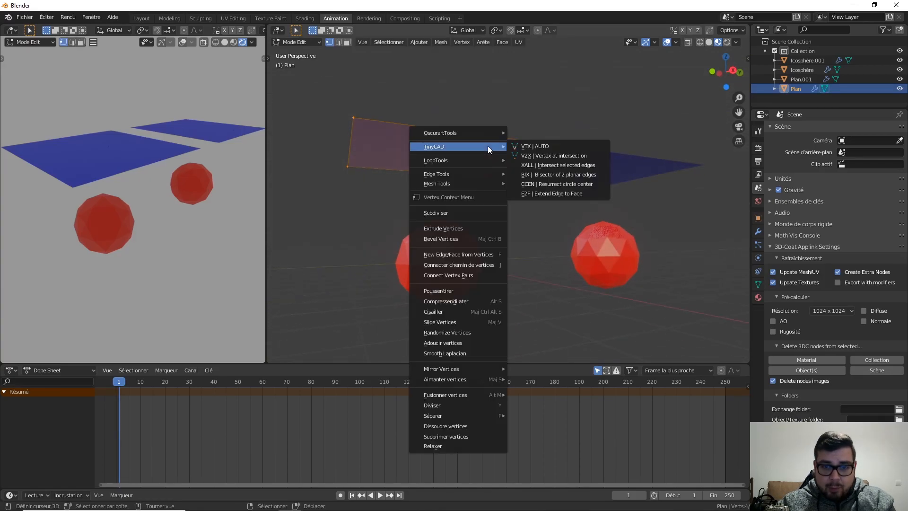
click(452, 212)
right_click(467, 188)
click(467, 188)
key(Tab)
Step: Subdivide the rear plane's mesh four times in Edit Mode and return to Object Mode
click(598, 178)
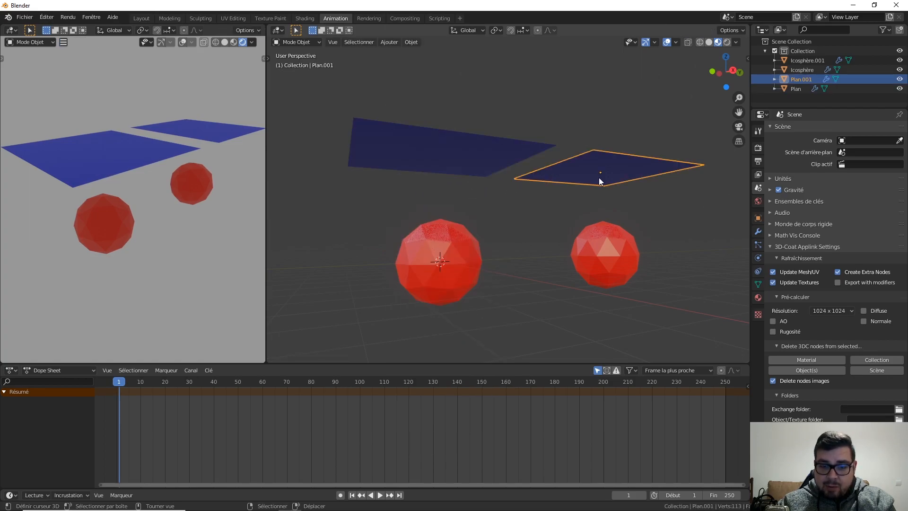
right_click(598, 177)
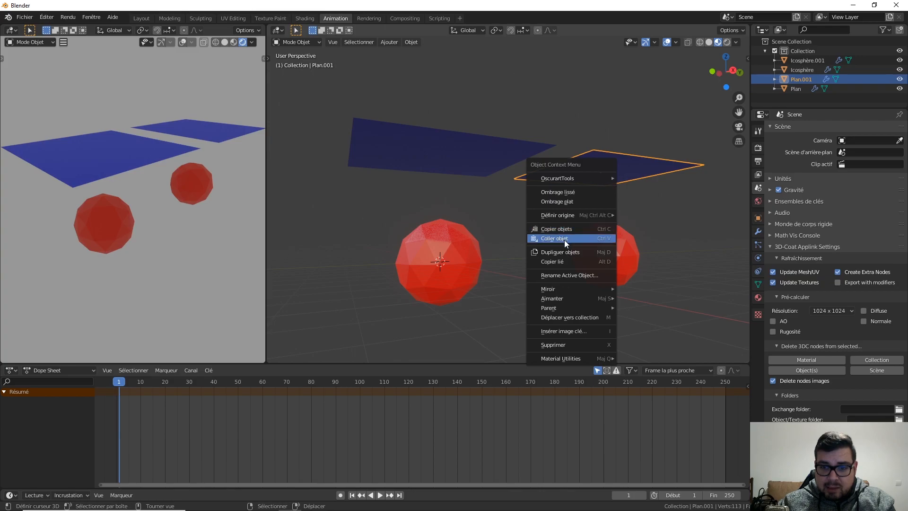
key(Tab)
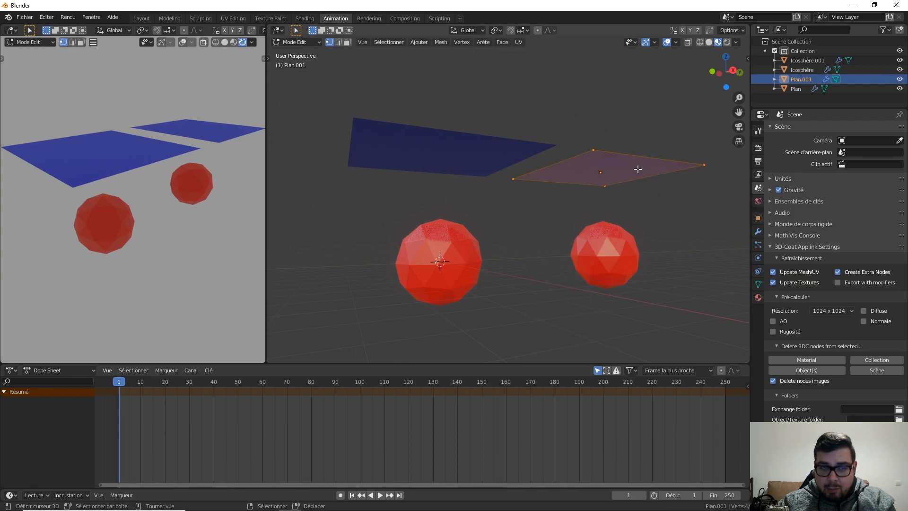
right_click(638, 169)
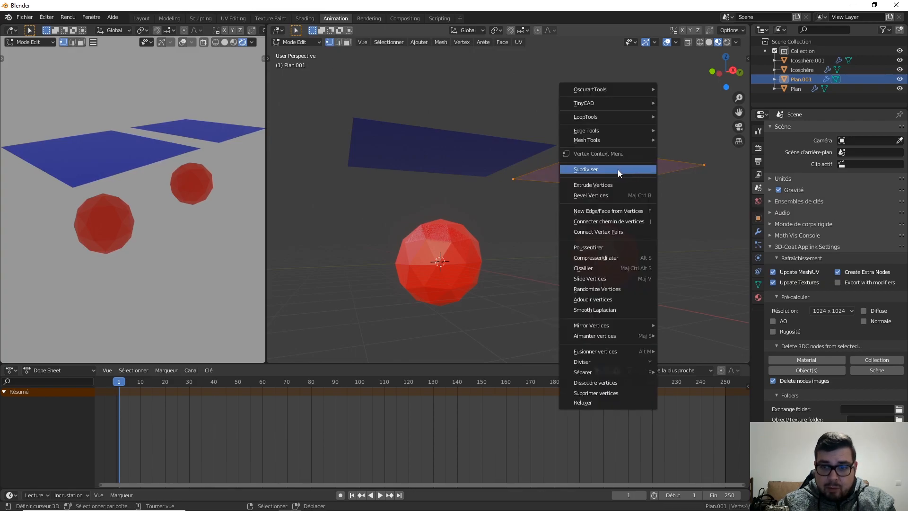
click(618, 169)
right_click(617, 169)
click(618, 169)
right_click(618, 168)
click(617, 169)
right_click(618, 169)
click(617, 170)
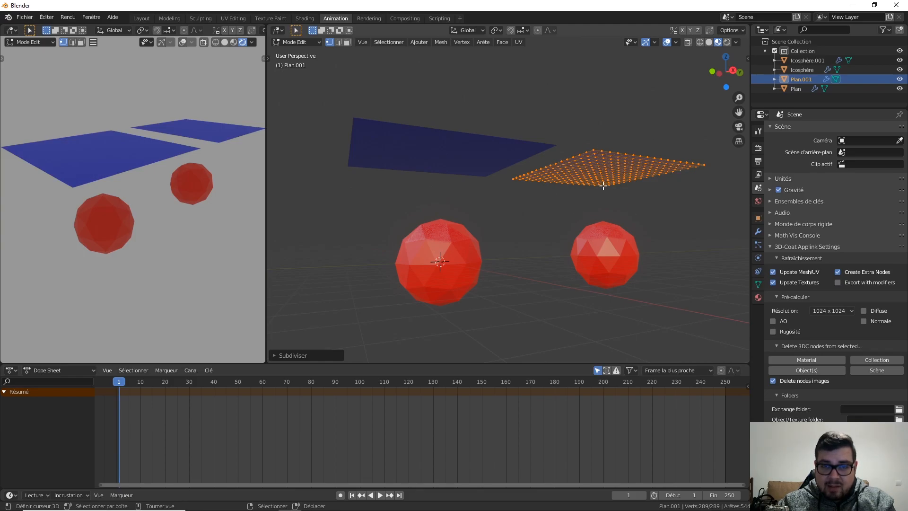
key(Tab)
Step: Compare the subdivision density of the front and rear planes in Edit Mode, ending in Object Mode
middle_drag(503, 170, 446, 174)
click(473, 196)
key(Tab)
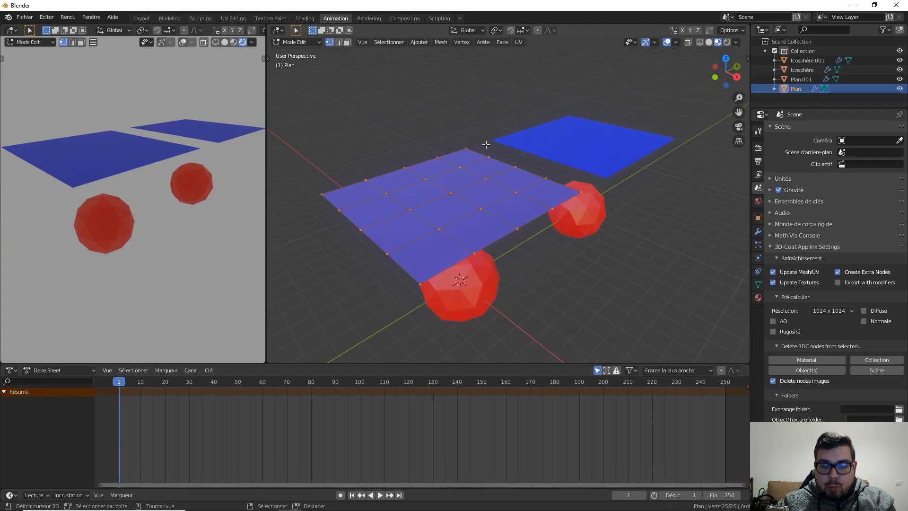
key(Tab)
click(588, 152)
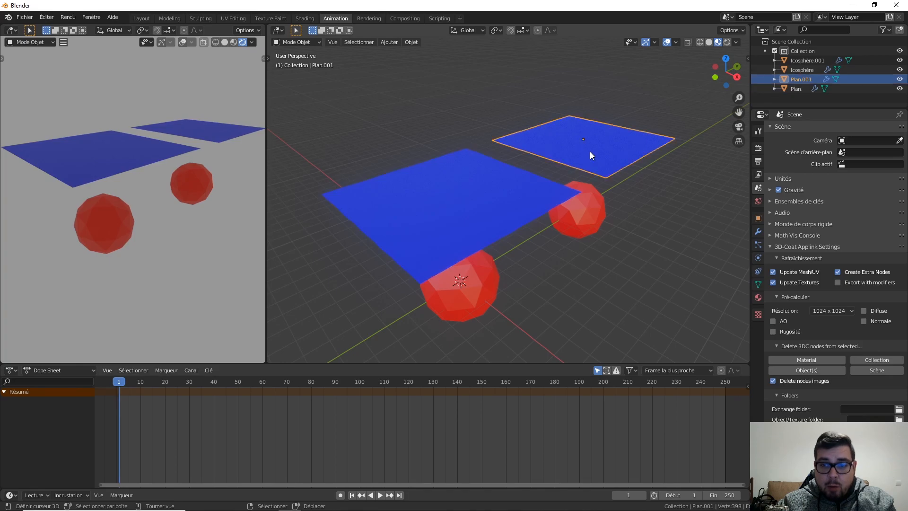
key(Tab)
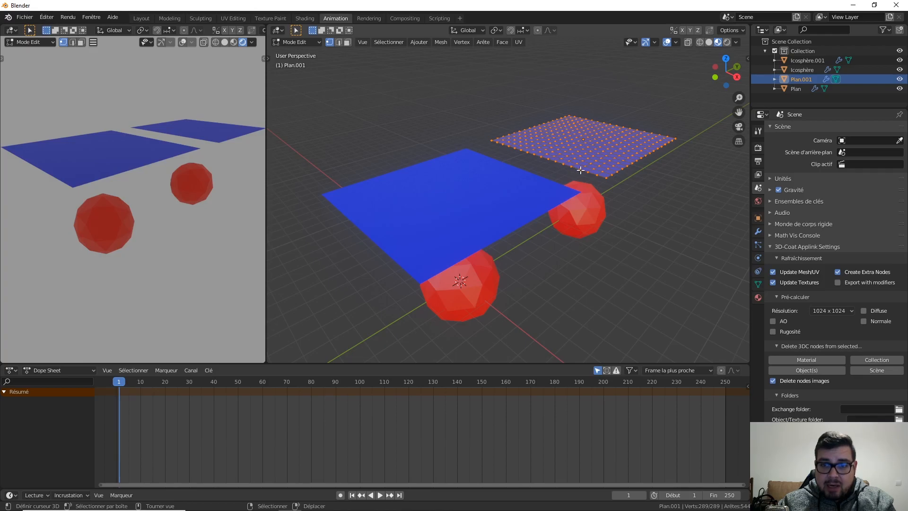
key(Tab)
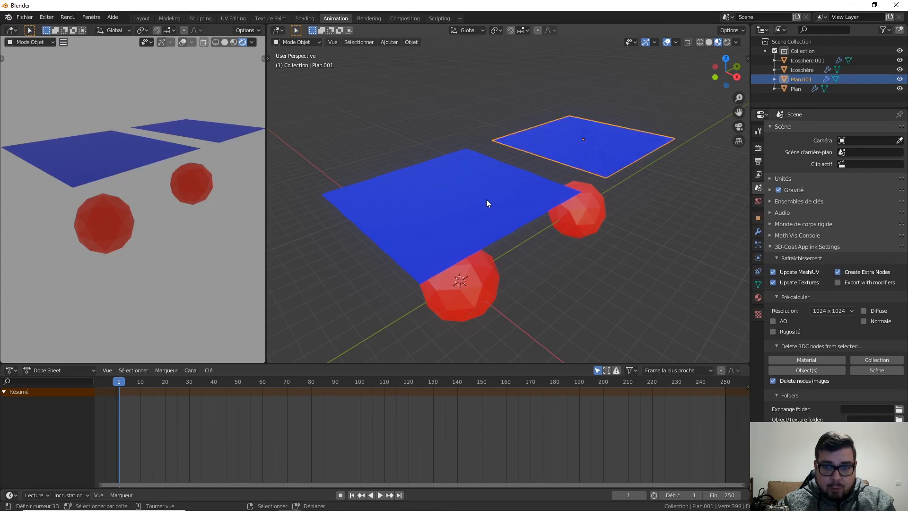
Step: Play the cloth simulation to frame 78, compare how the two planes drape over their spheres and return to frame 1
key(space)
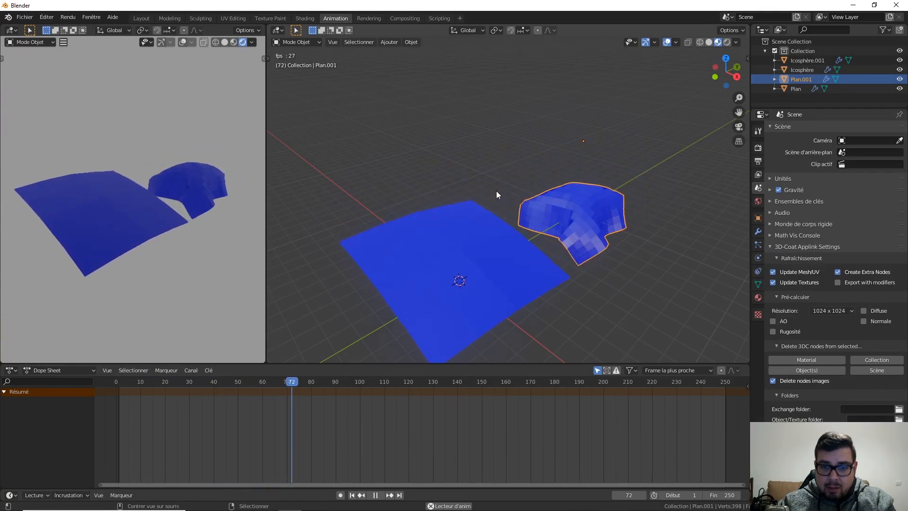
key(space)
mouse_move(496, 220)
middle_down()
mouse_move(504, 258)
mouse_move(481, 230)
middle_up()
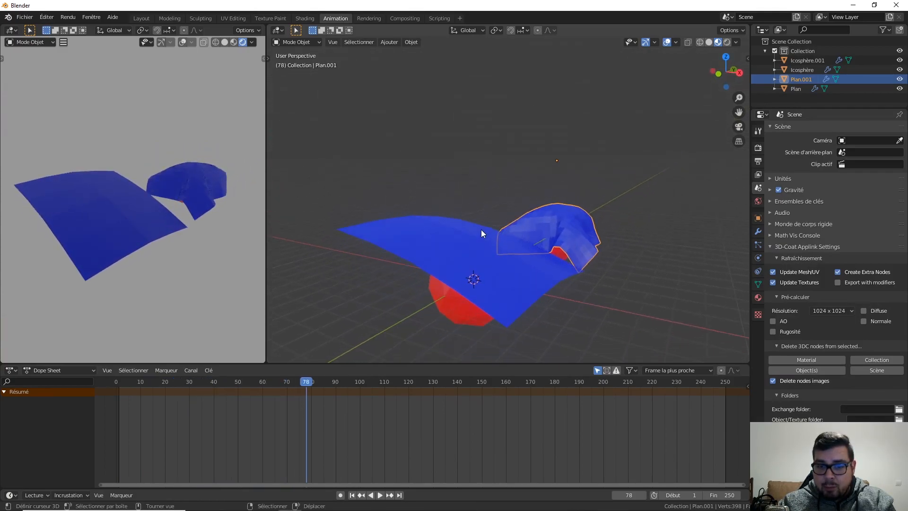
click(366, 233)
middle_drag(365, 234, 477, 217)
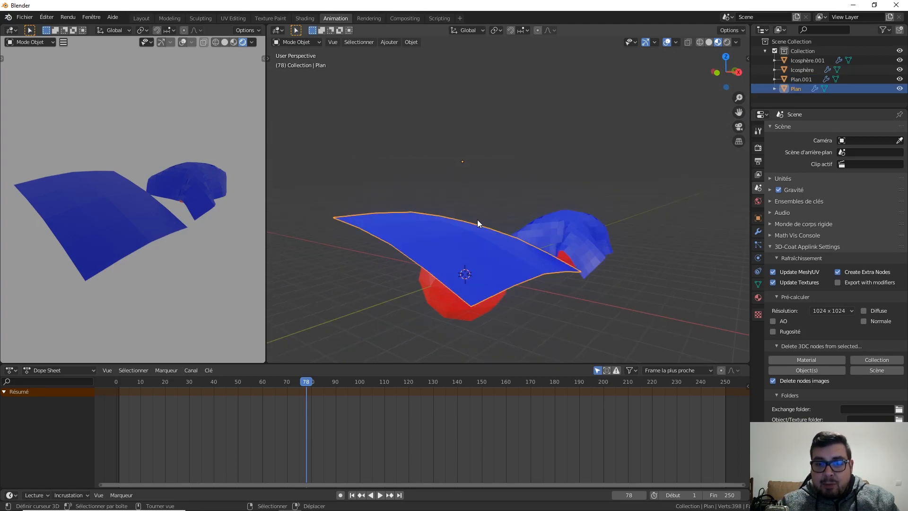
middle_drag(460, 248, 438, 232)
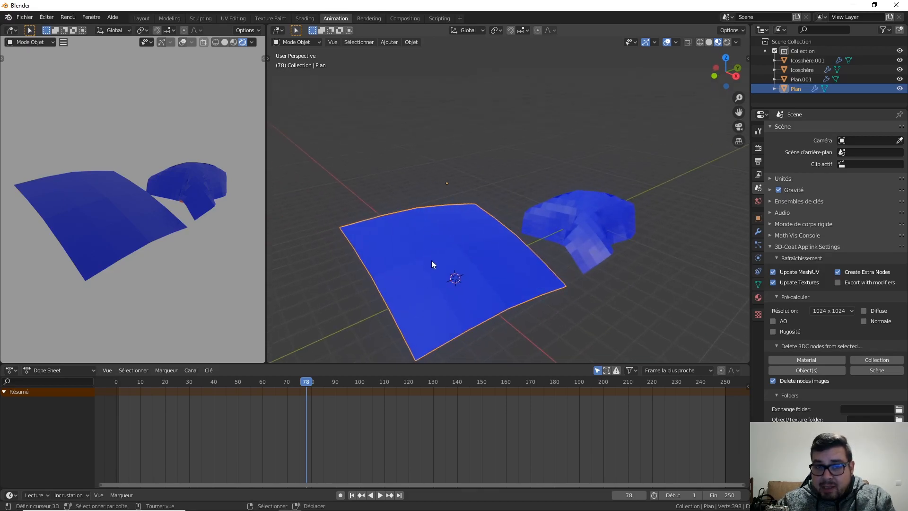
click(597, 218)
middle_drag(614, 214, 542, 235)
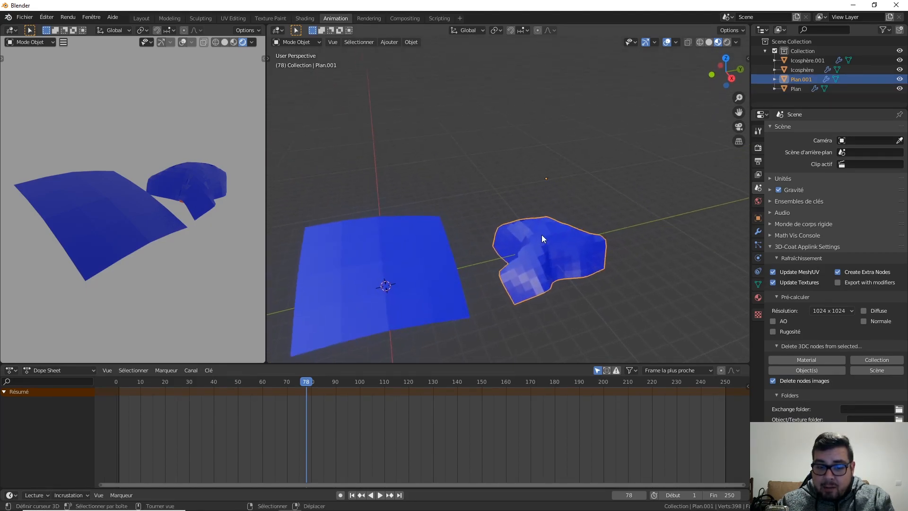
drag(302, 384, 230, 383)
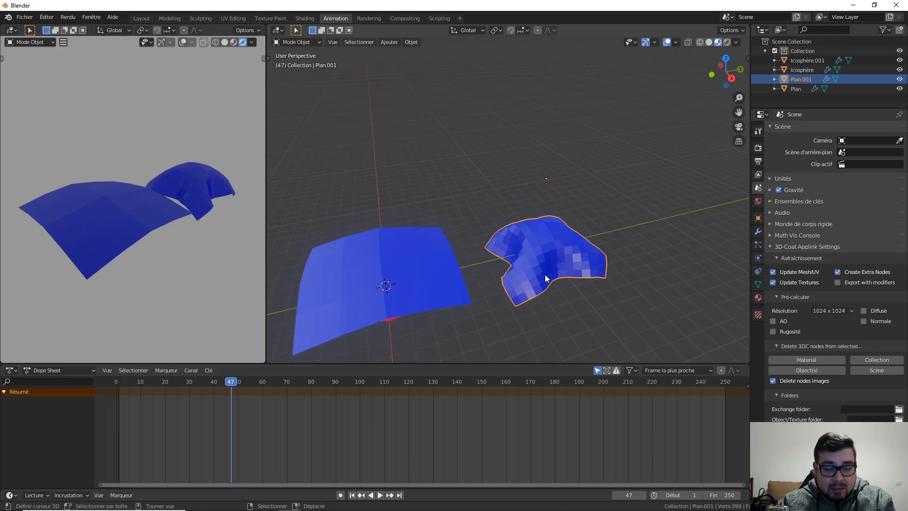
click(352, 494)
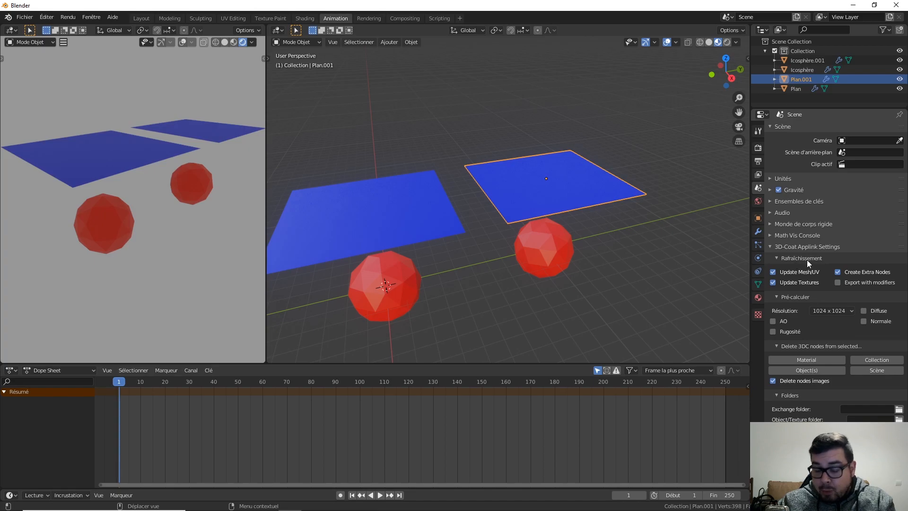
Step: Check the rear plane's cloth modifier and display its cloth physics settings
click(758, 231)
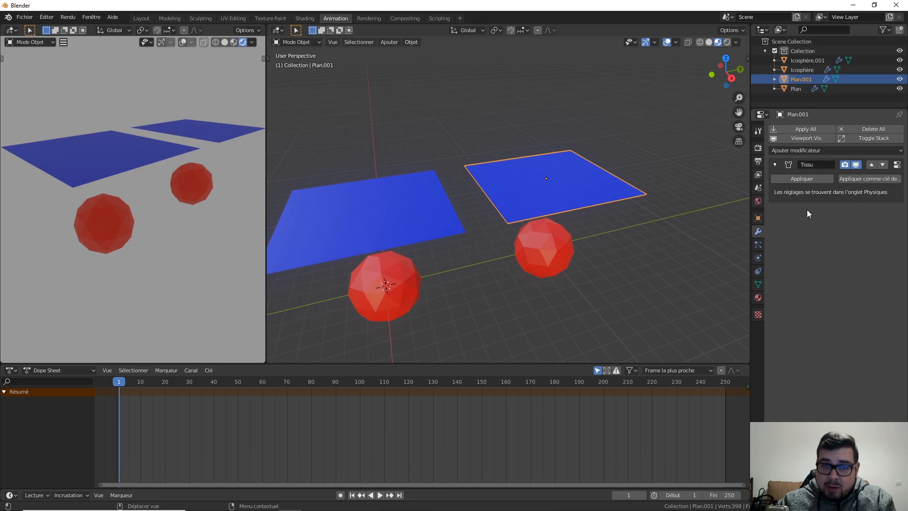
click(759, 258)
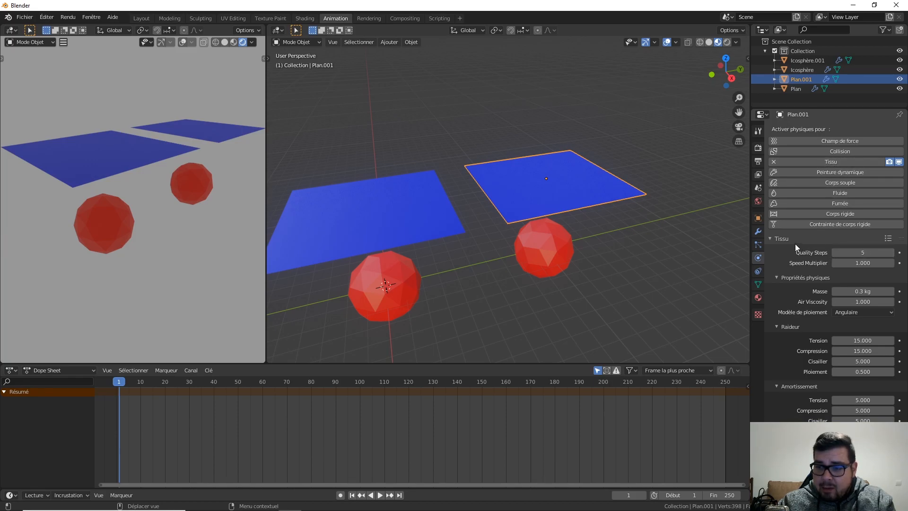
Step: Subdivide the front plane's mesh two more times in Edit Mode and return to Object Mode
click(427, 222)
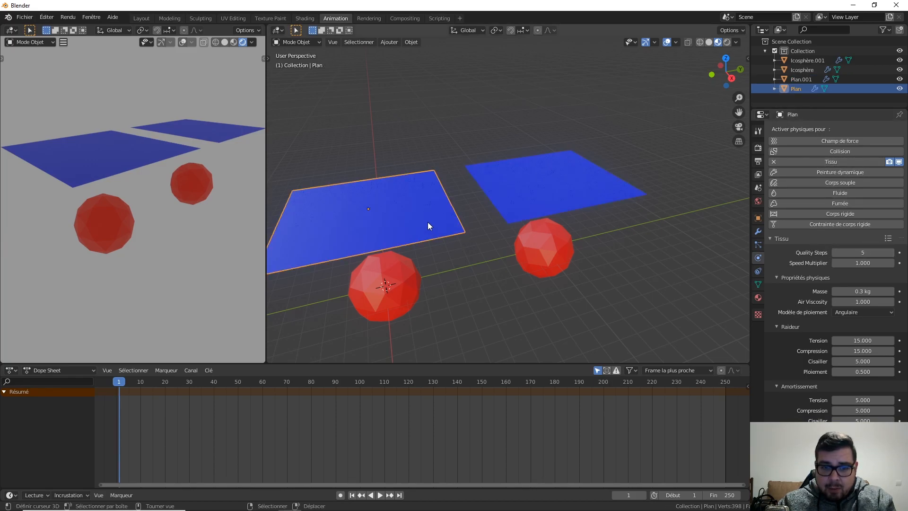
key(Tab)
right_click(428, 220)
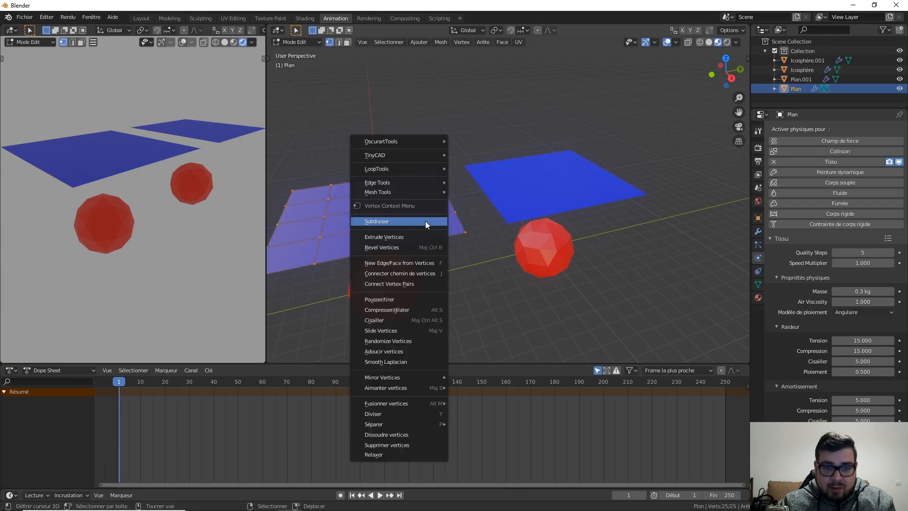
click(428, 221)
right_click(414, 220)
click(413, 221)
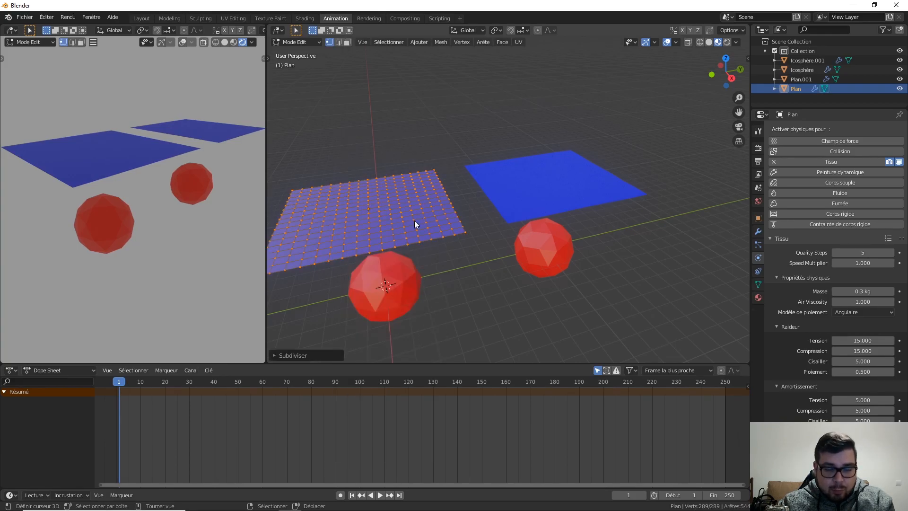
key(Tab)
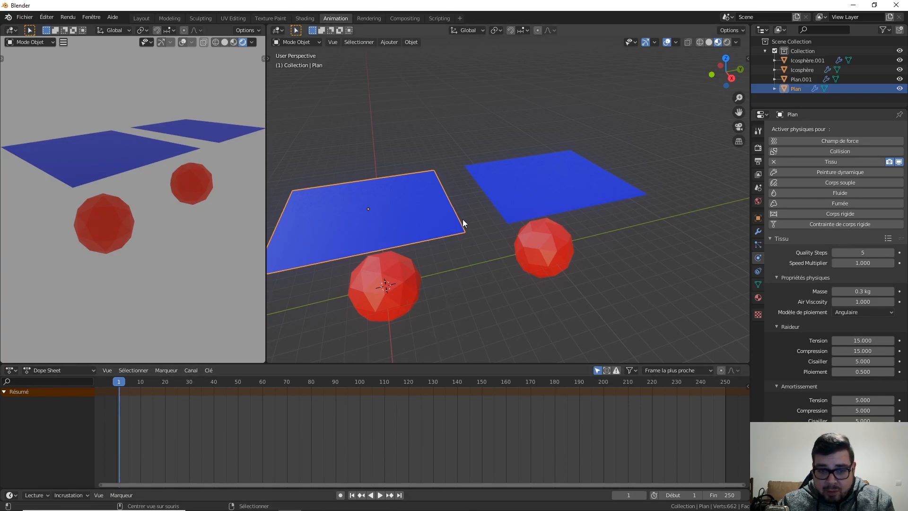
Step: Play the cloth simulation to frame 61 to examine the draping of both planes, and return to frame 1
key(space)
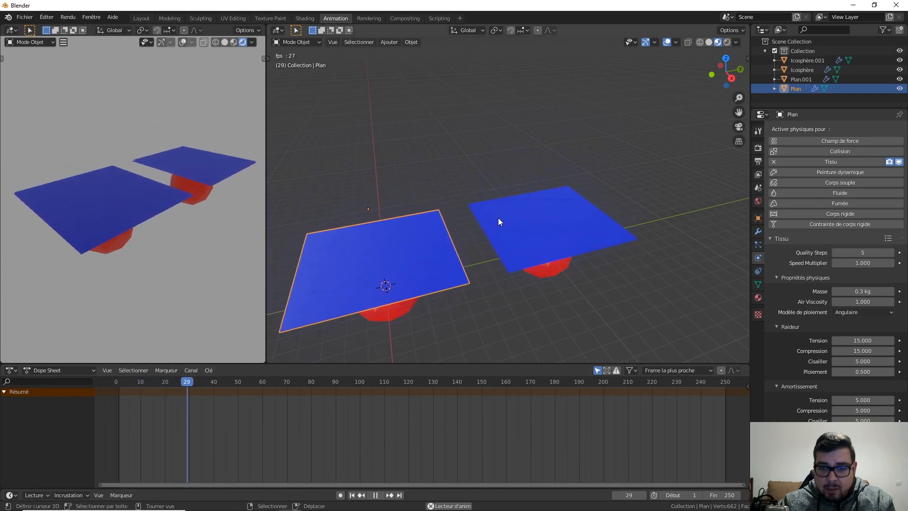
key(space)
middle_drag(257, 226, 203, 248)
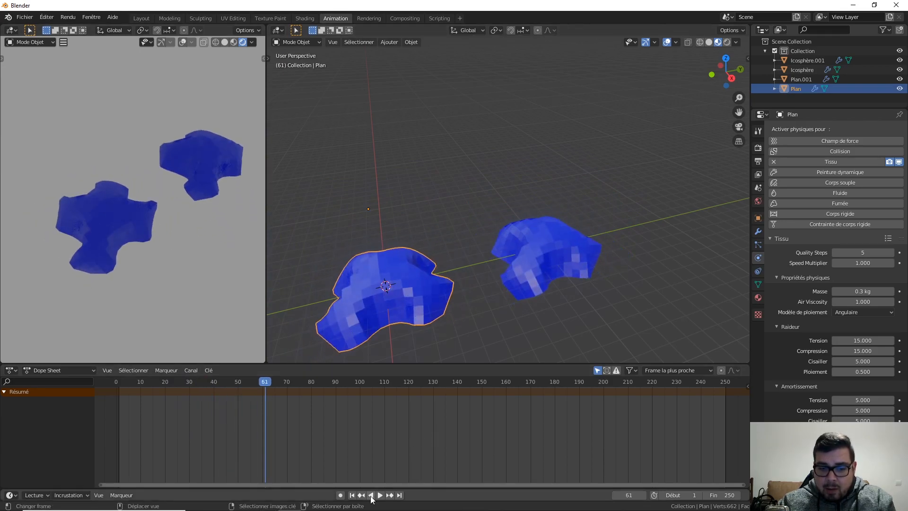
click(351, 494)
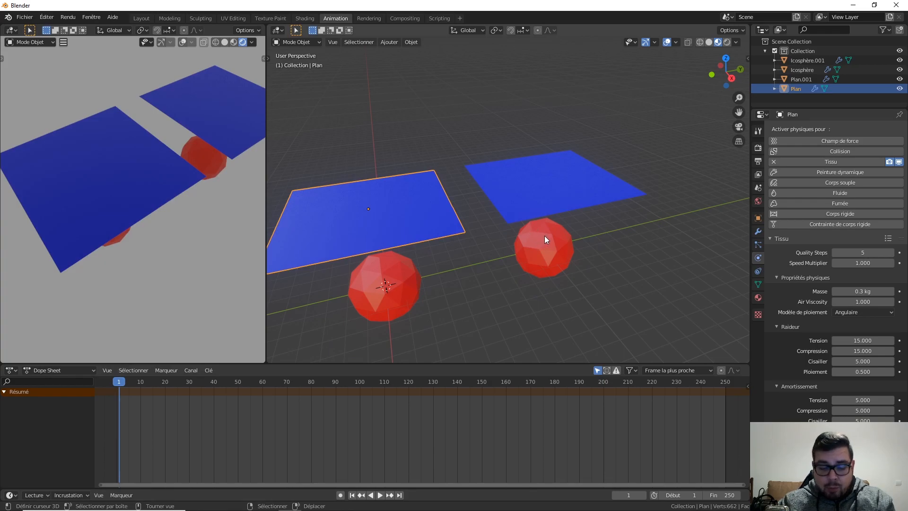
Step: Collapse the cloth physics subsections and set the front plane's Quality Steps to 1
middle_drag(529, 277, 591, 232)
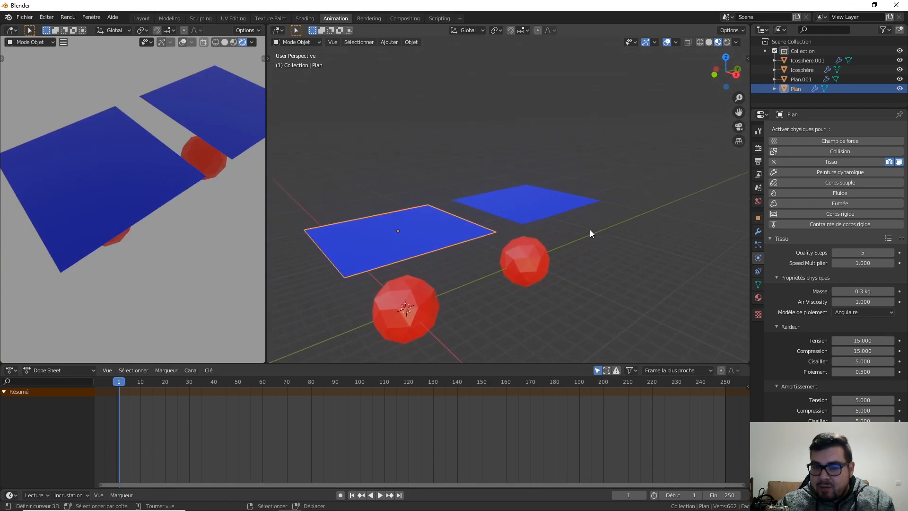
click(780, 278)
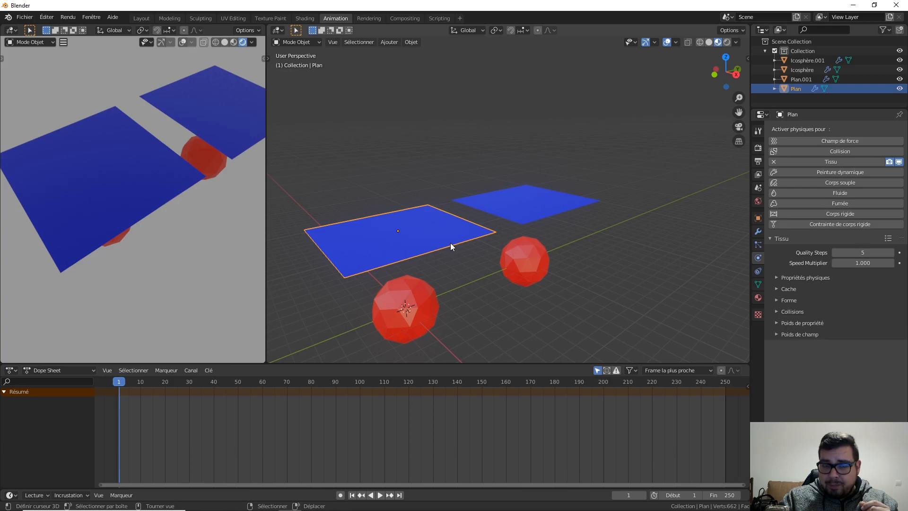
click(565, 206)
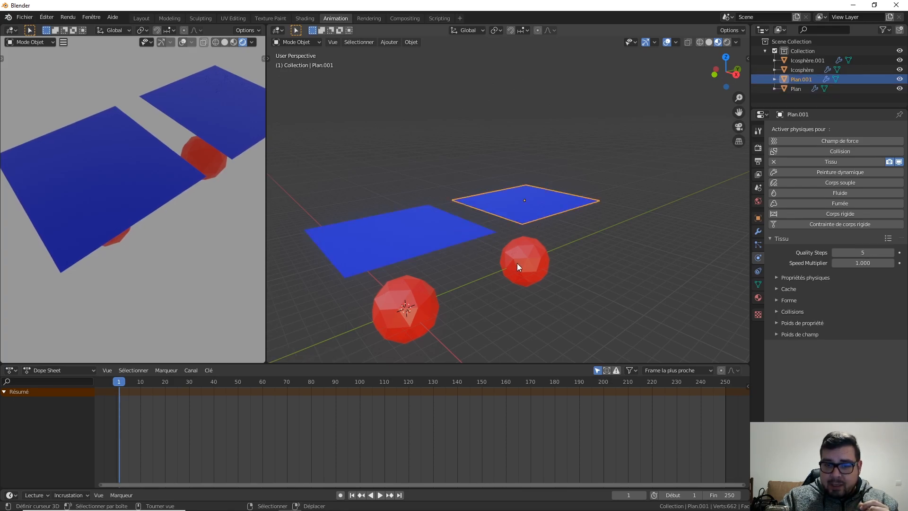
click(416, 242)
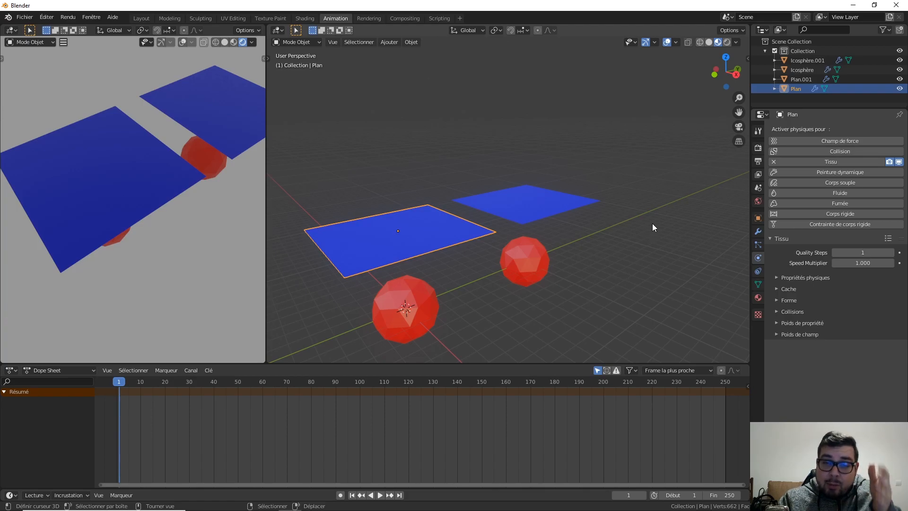
Step: Play the cloth simulation to frame 64, scrub to frame 241 to compare both drapes with their spheres, and return to frame 1
click(526, 213)
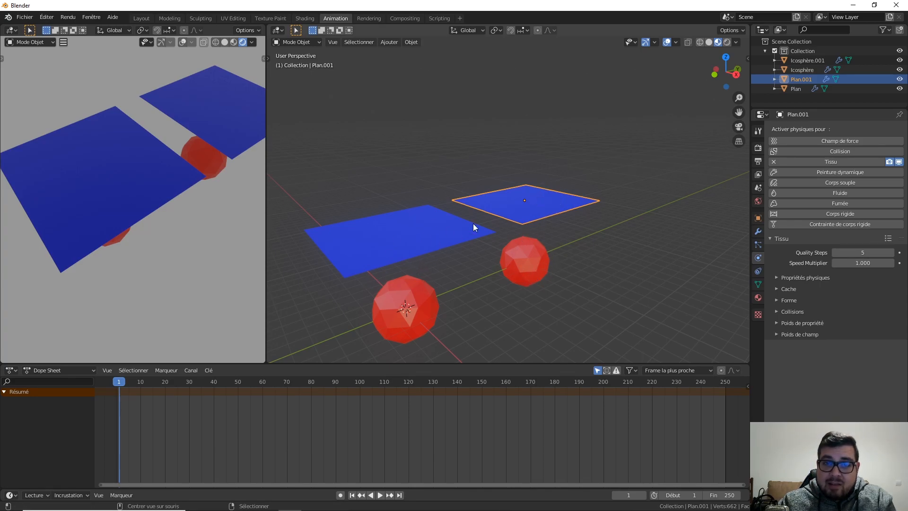
key(space)
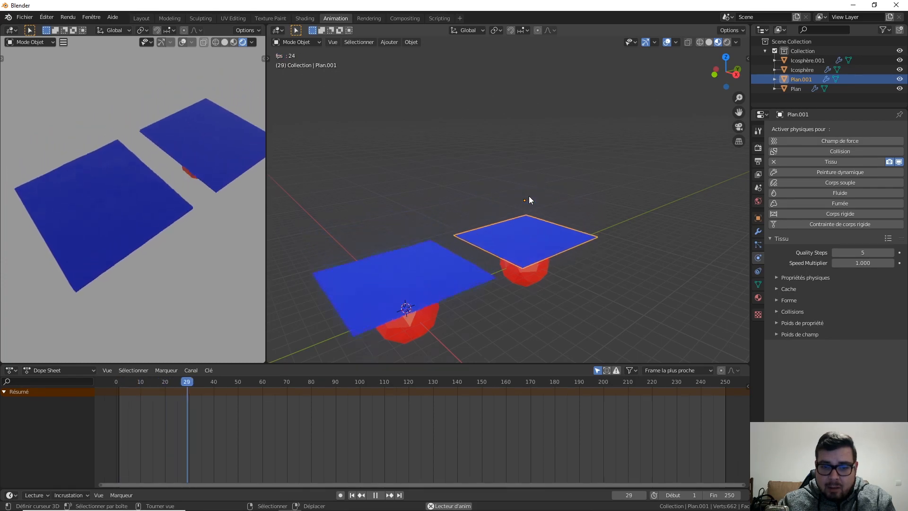
key(space)
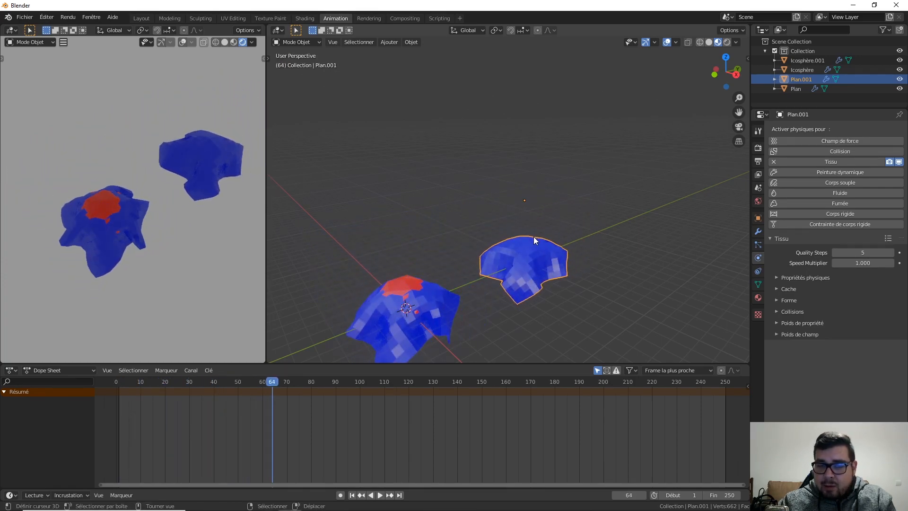
middle_drag(452, 234, 463, 250)
middle_drag(427, 225, 434, 260)
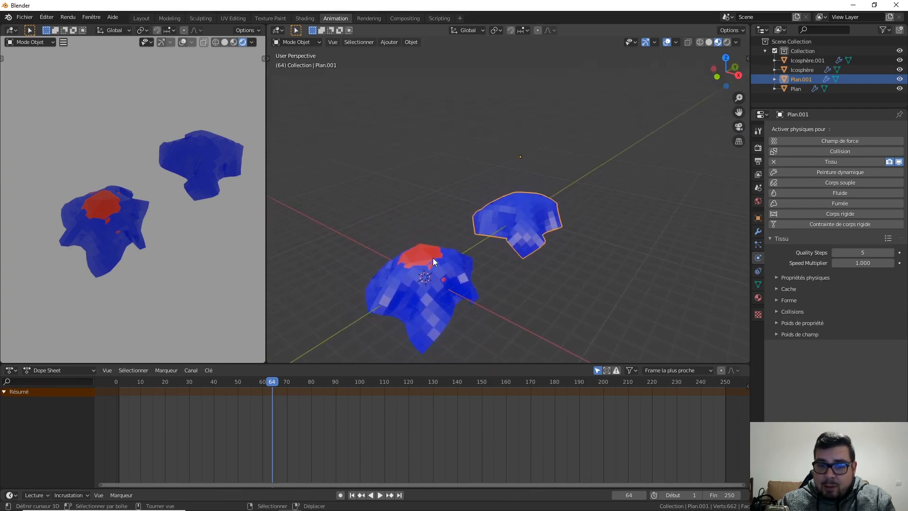
drag(271, 381, 703, 427)
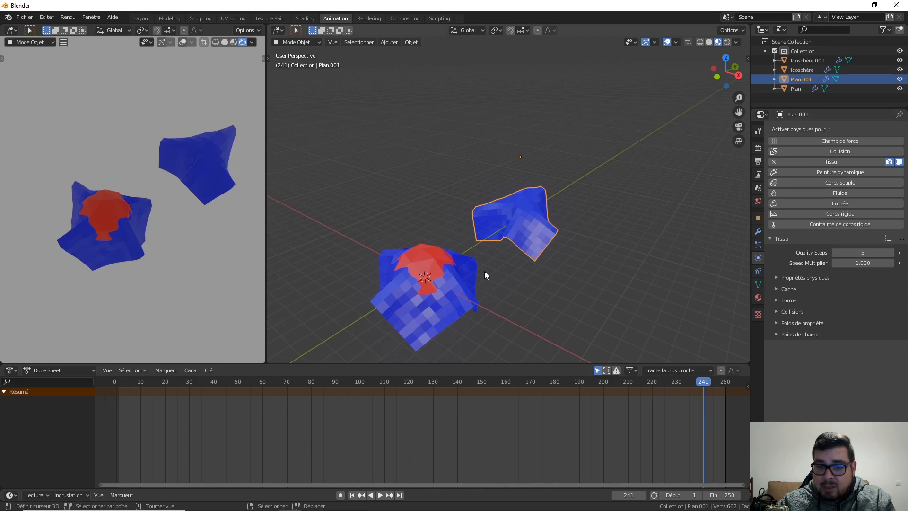
click(450, 283)
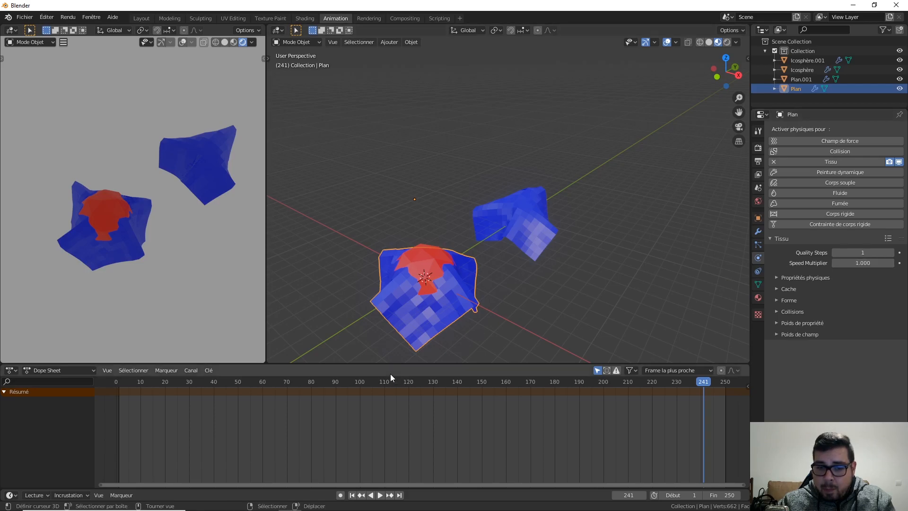
drag(703, 381, 119, 358)
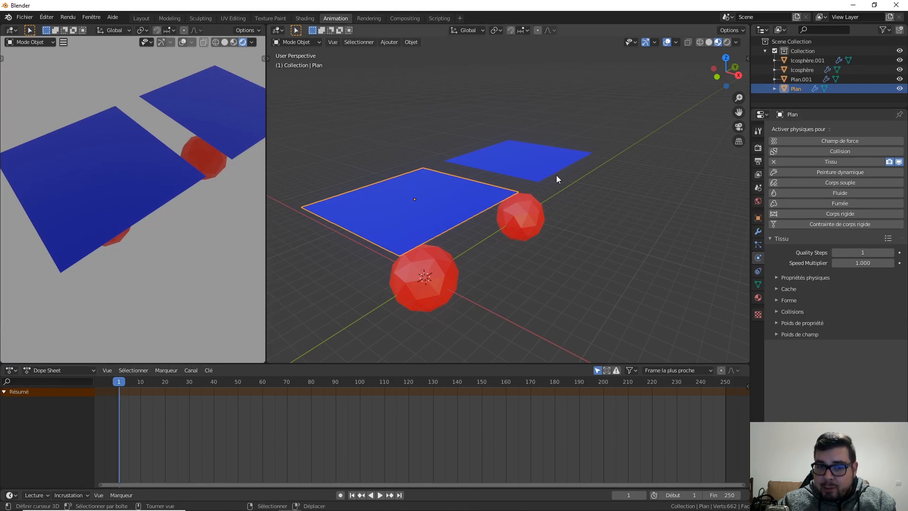
Step: Set the front plane's cloth Speed Multiplier to 0.5
double_click(857, 263)
text(0.5)
key(Return)
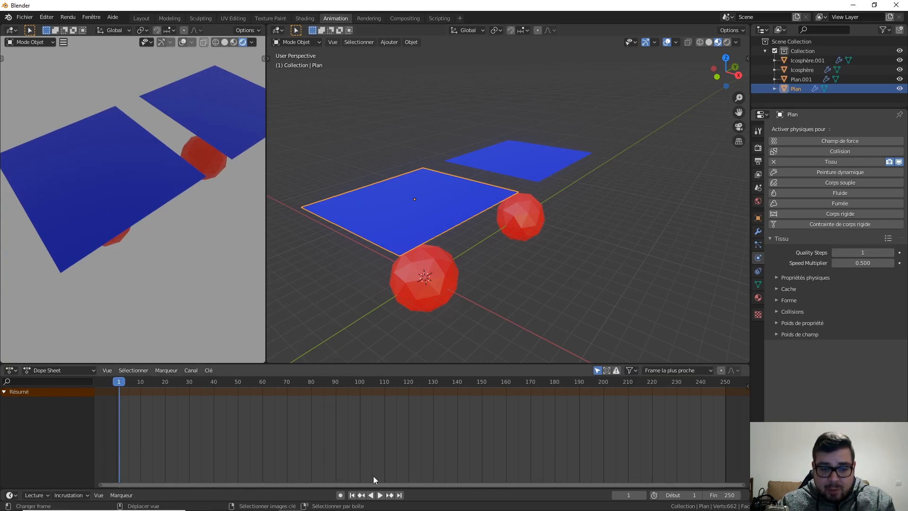
Step: Play the simulation to frame 135 to examine how the slowed front cloth drapes over its sphere, and return to frame 1
key(space)
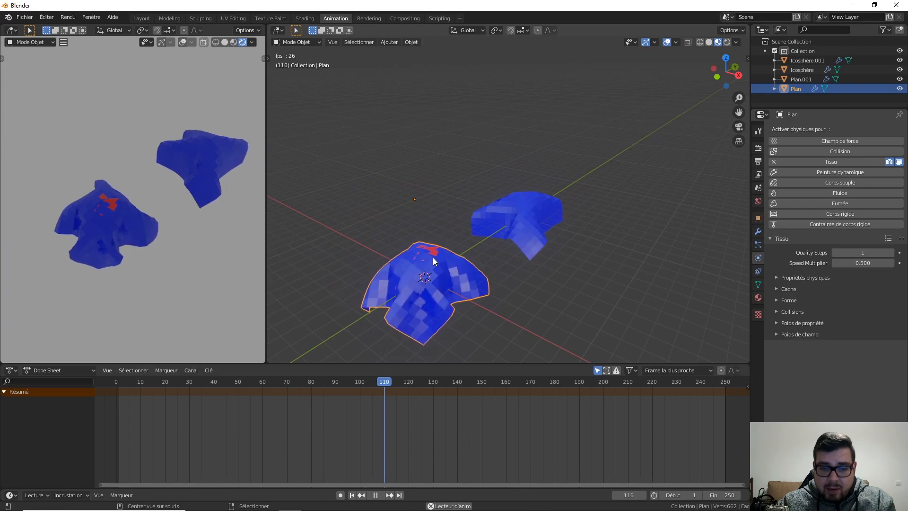
key(space)
middle_drag(421, 243, 424, 253)
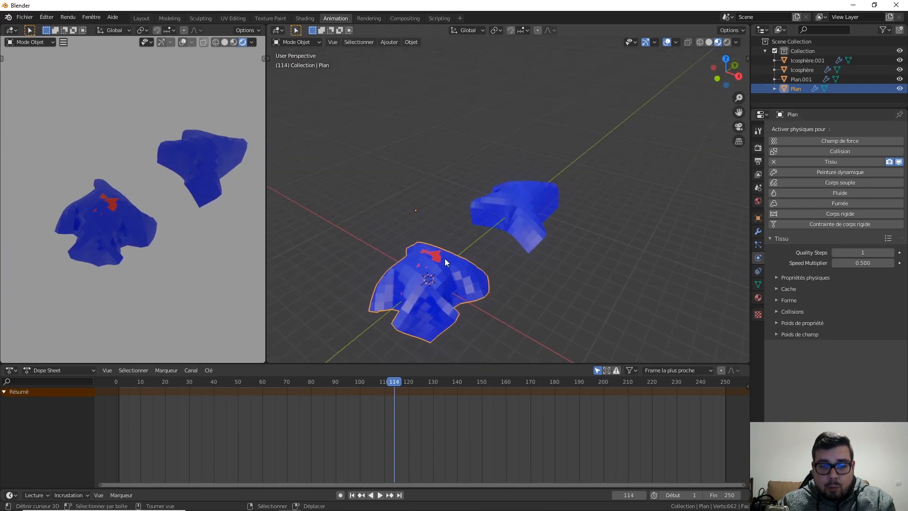
drag(390, 381, 426, 428)
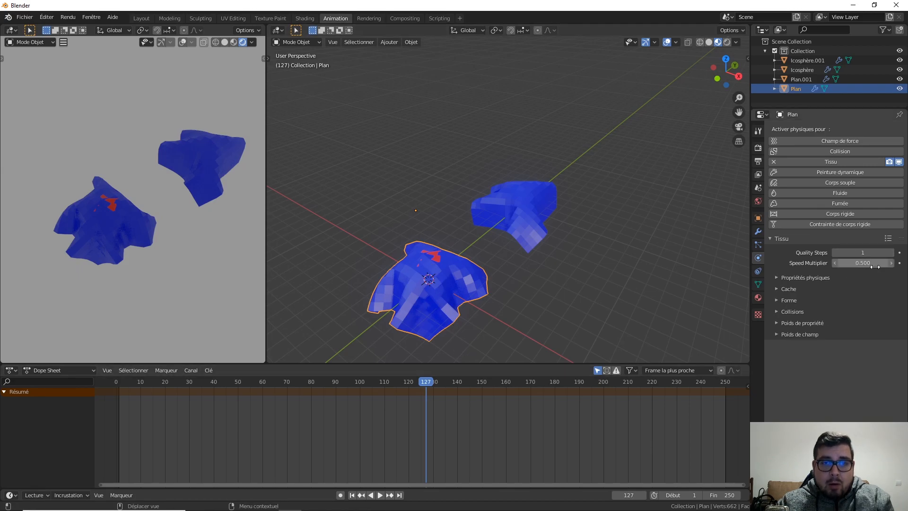
key(space)
key(space)
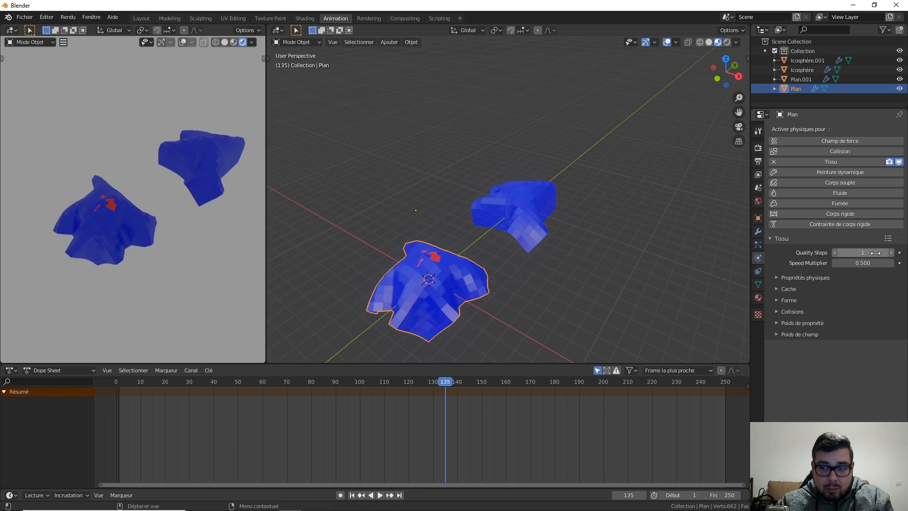
drag(442, 381, 120, 383)
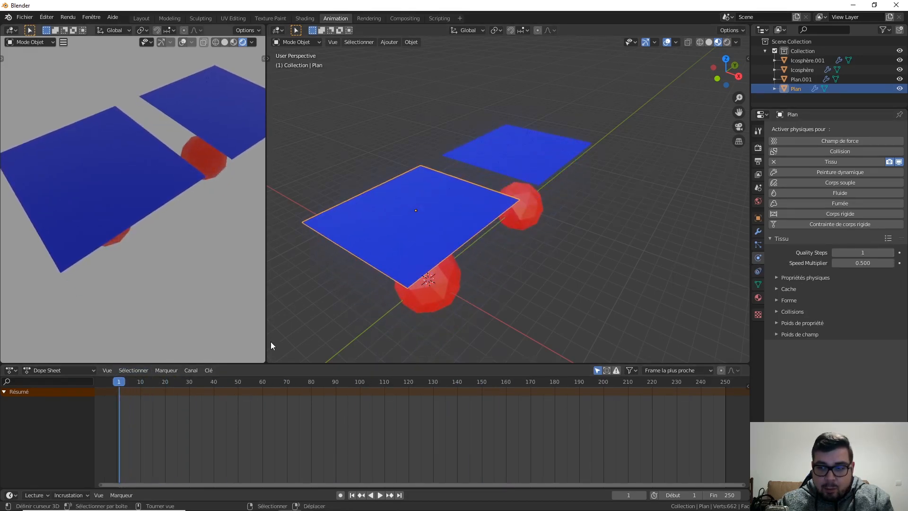
Step: Set the front plane's Speed Multiplier to 50, play the simulation to frame 16, and rewind to frame 2
click(861, 264)
text(50)
key(Return)
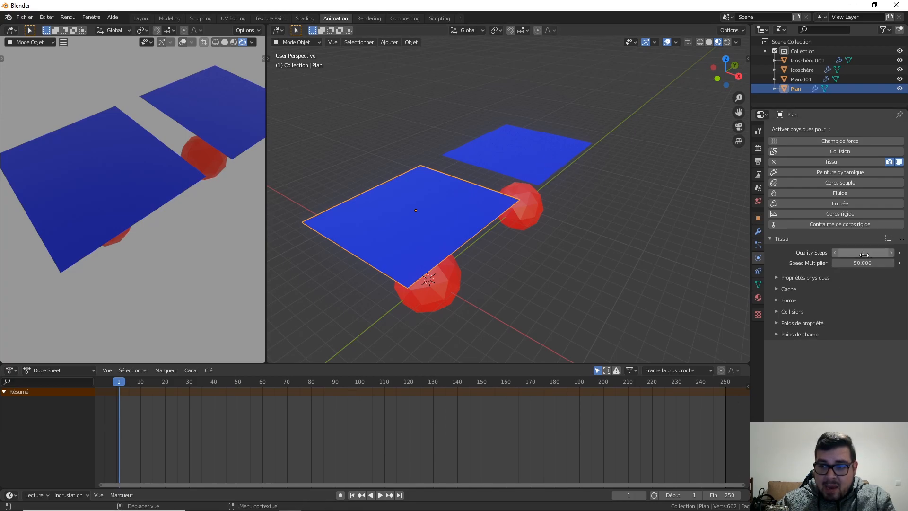
key(space)
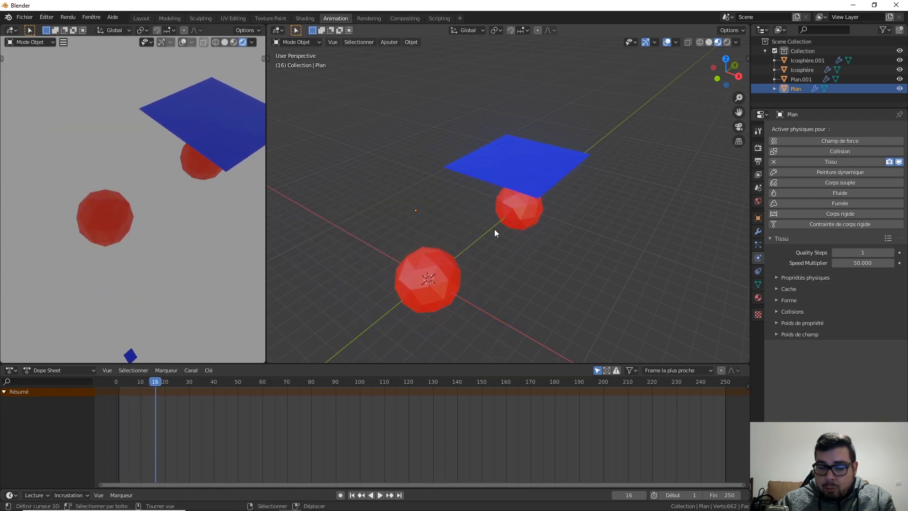
drag(156, 385, 124, 385)
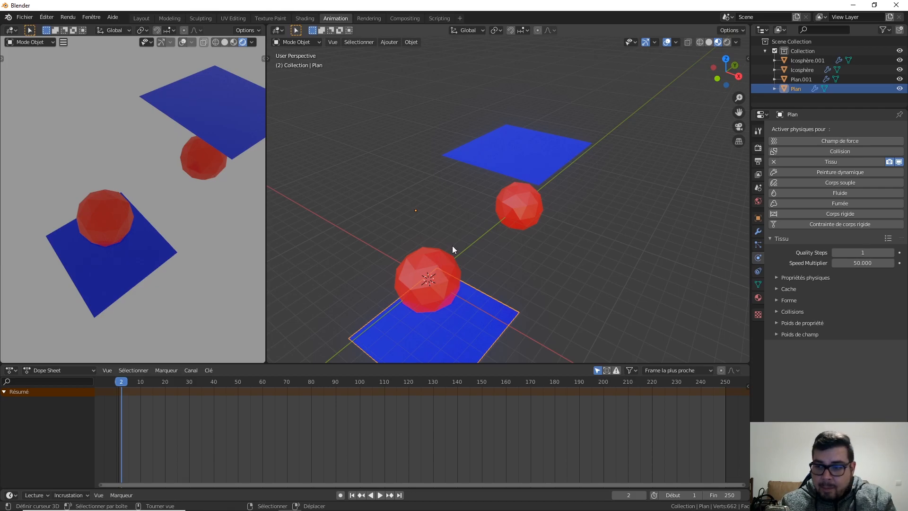
Step: Set the front plane's cloth Quality Steps to 250
click(857, 253)
text(18)
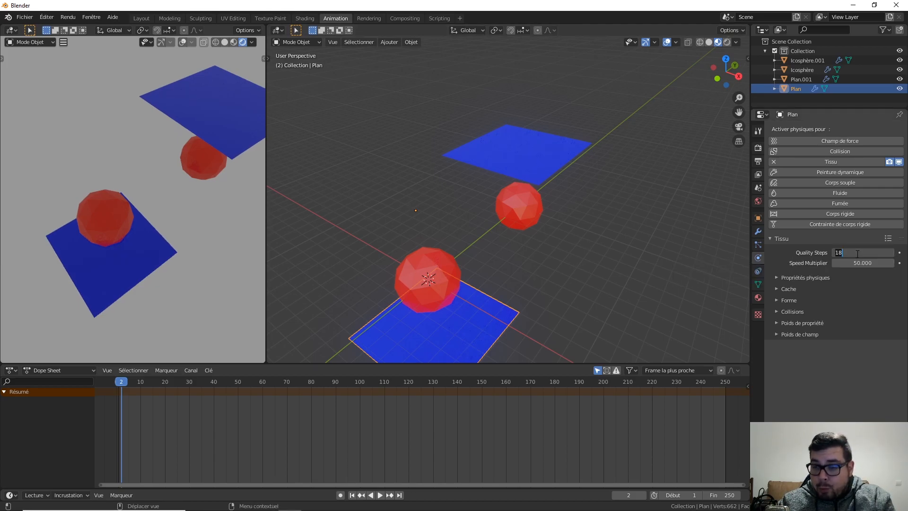
key(BackSpace)
text(50)
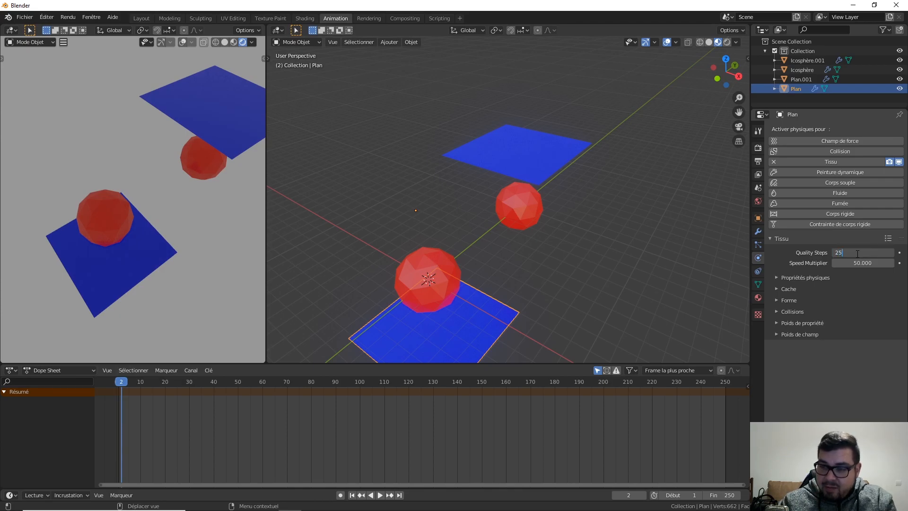
key(Return)
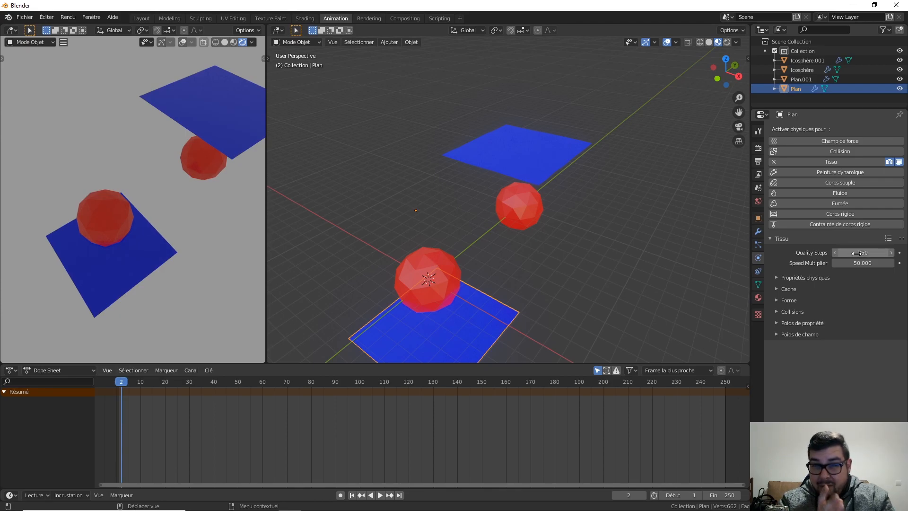
Step: Replay the simulation from frame 1, examine the front cloth's collision up to frame 170, and return to frame 1
click(351, 495)
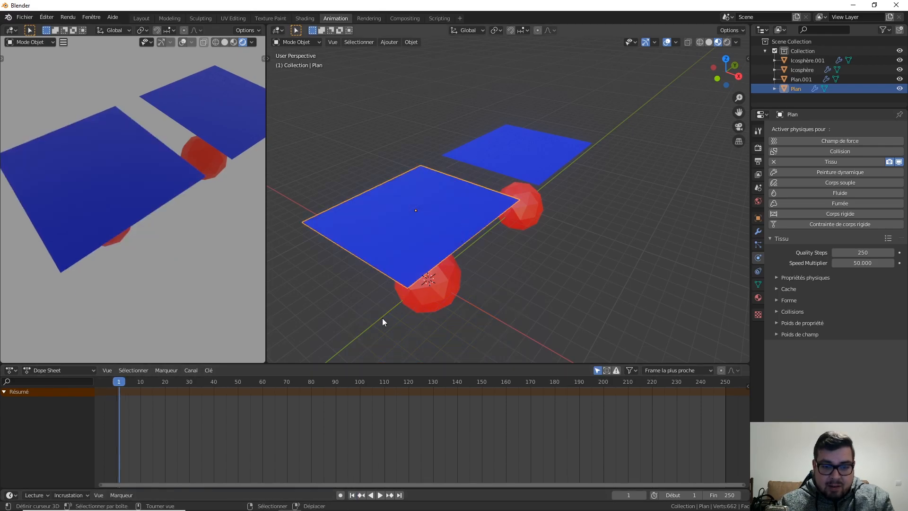
key(space)
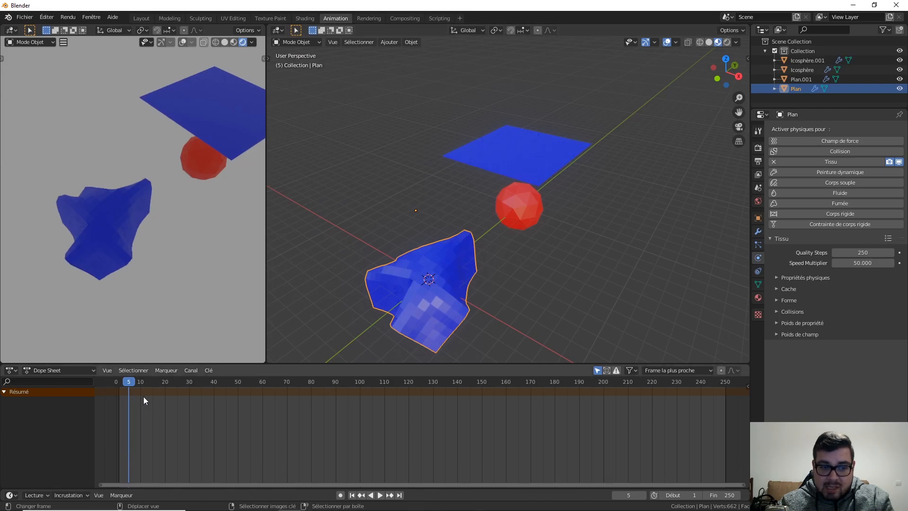
drag(129, 385, 121, 387)
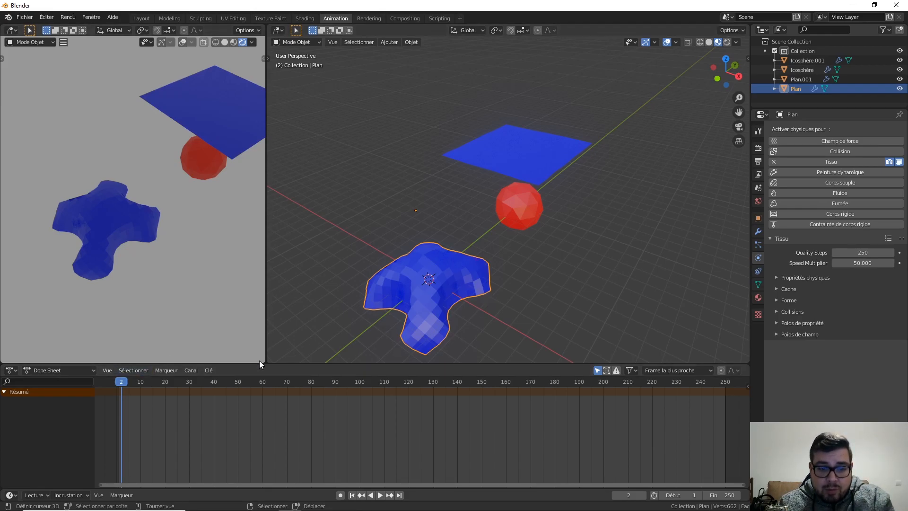
key(space)
drag(536, 399, 531, 397)
key(space)
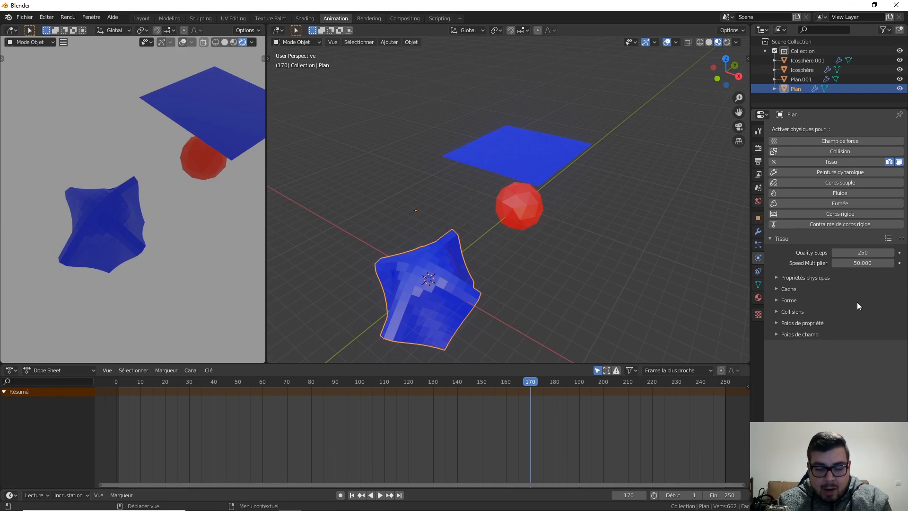
drag(531, 385, 118, 373)
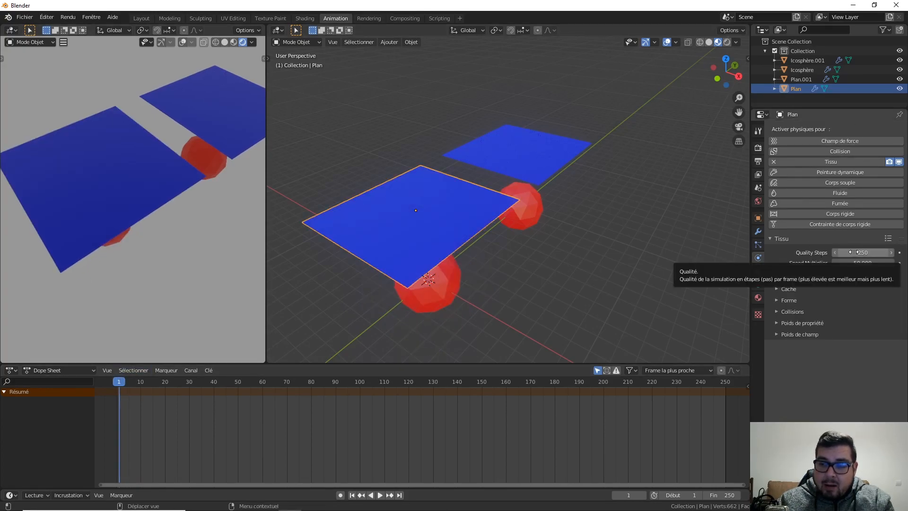
Step: Set the front plane's Quality Steps to 5 and Speed Multiplier to 1, and play the simulation to frame 41
click(861, 253)
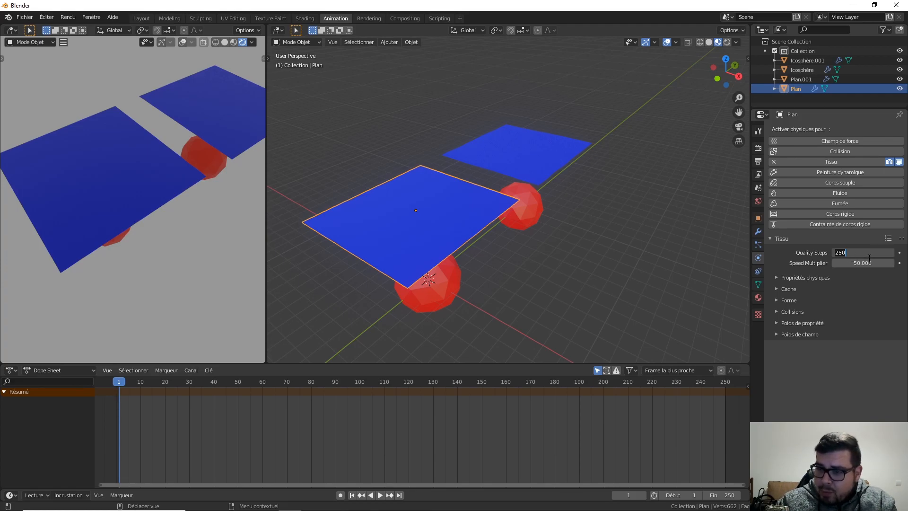
text(5)
key(Return)
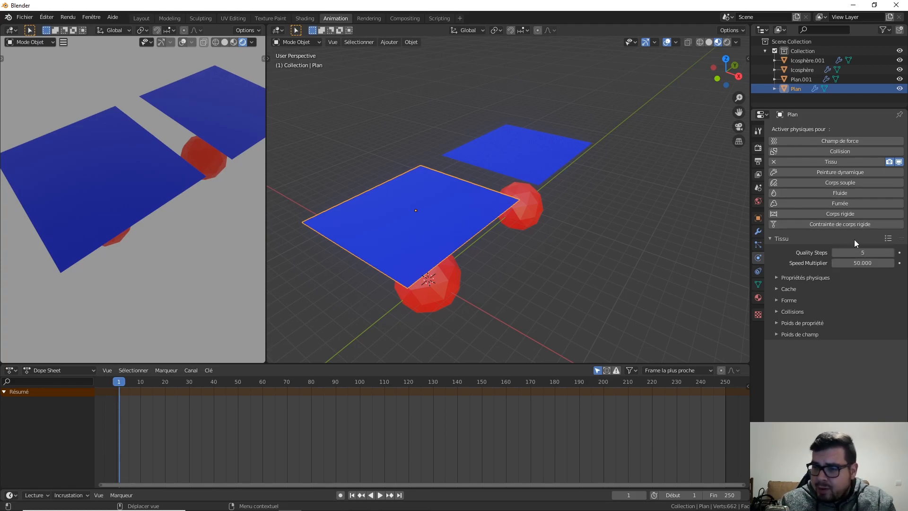
click(868, 264)
text(1)
key(Return)
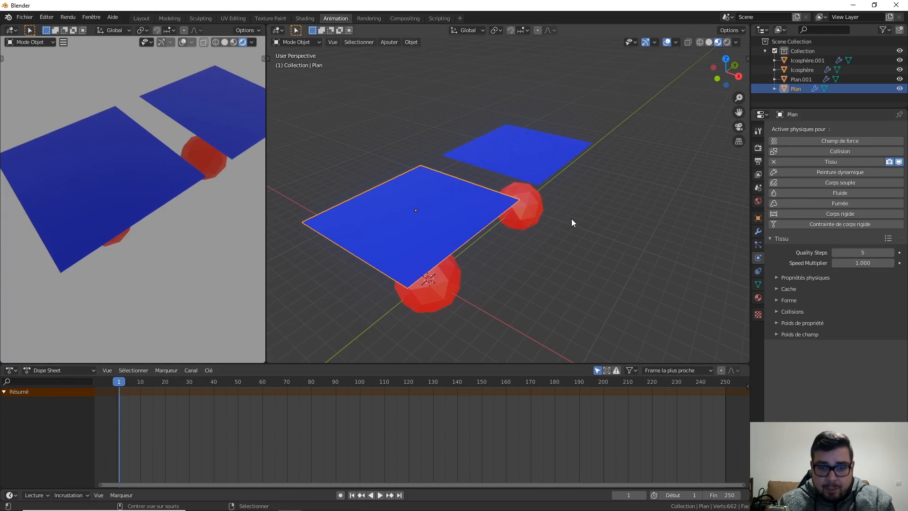
key(space)
key(space)
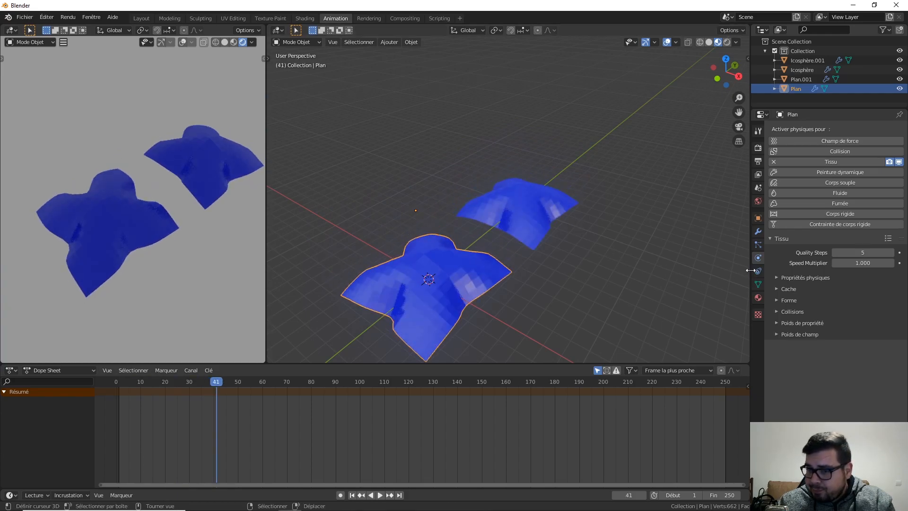
Step: Expand the front cloth's physical properties with the stiffness and damping subsections collapsed, and return to frame 1
click(776, 277)
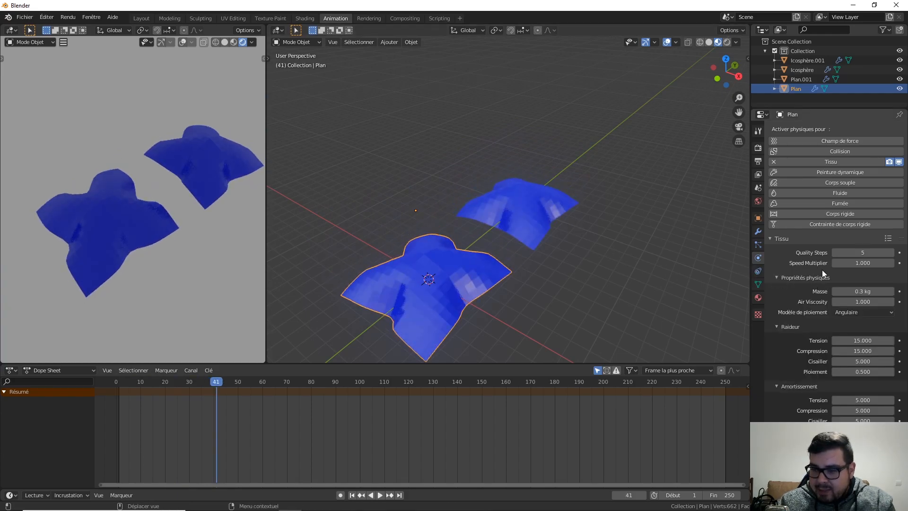
click(778, 326)
click(779, 338)
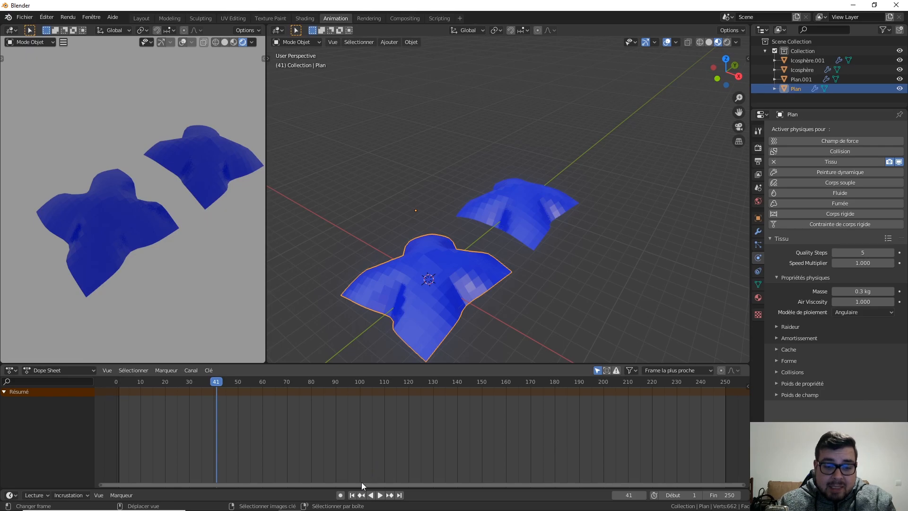
click(351, 495)
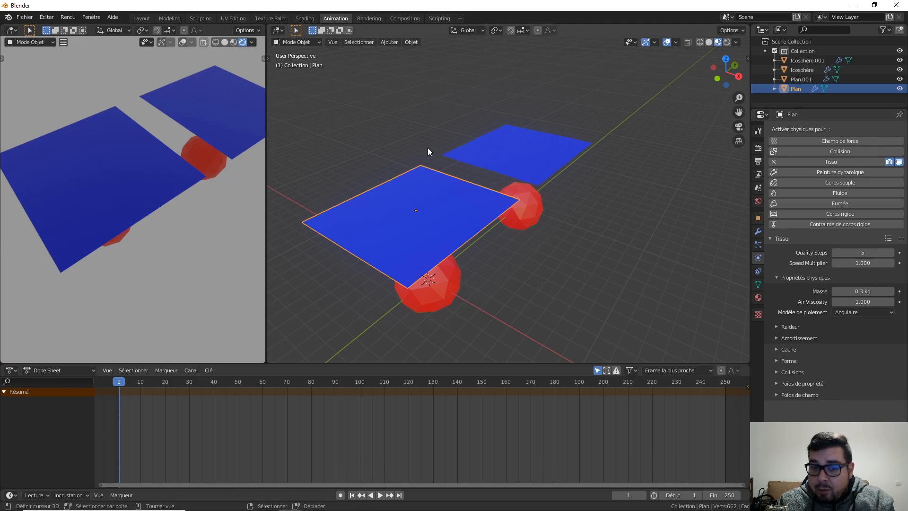
Step: Set the cloth mass to 1 kg on the back plane and 0.01 kg on the front plane
click(529, 159)
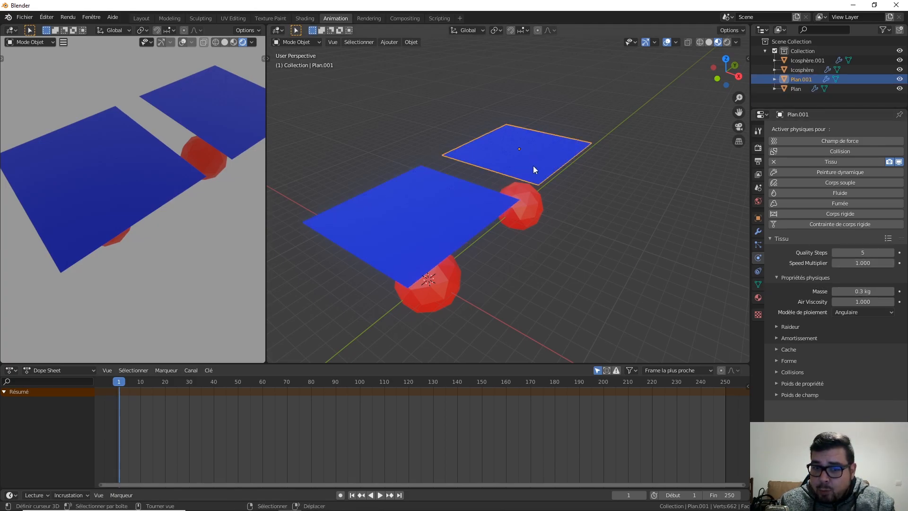
click(857, 292)
key(Return)
click(386, 191)
click(865, 292)
text(0.01)
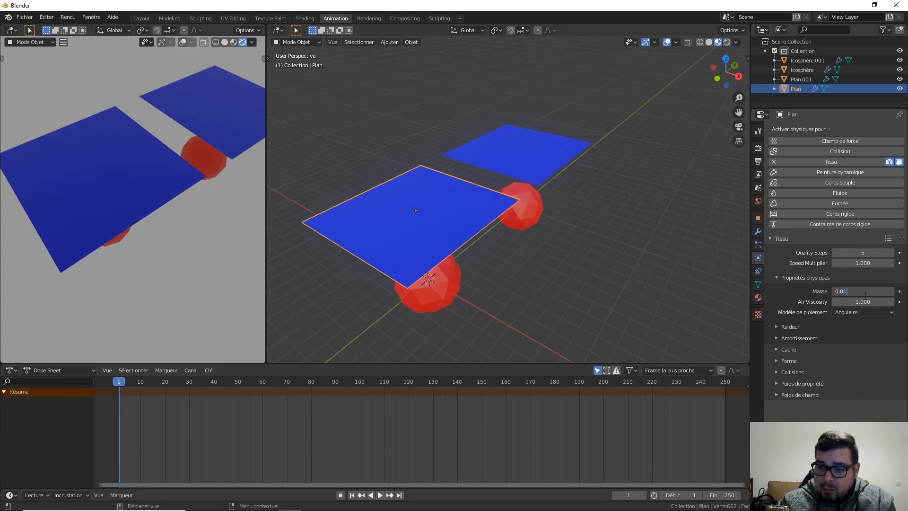
key(Return)
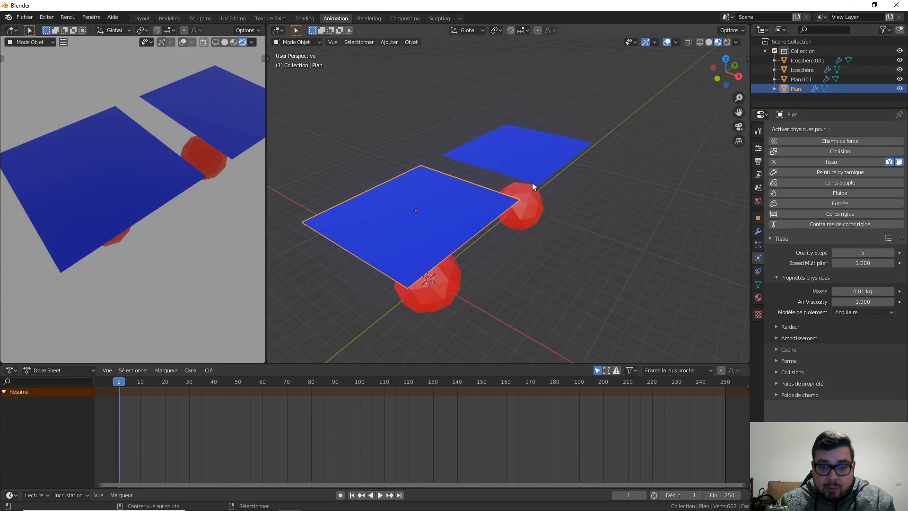
Step: Play the simulation to frame 48 and examine how the front and back cloths fall from several angles
key(space)
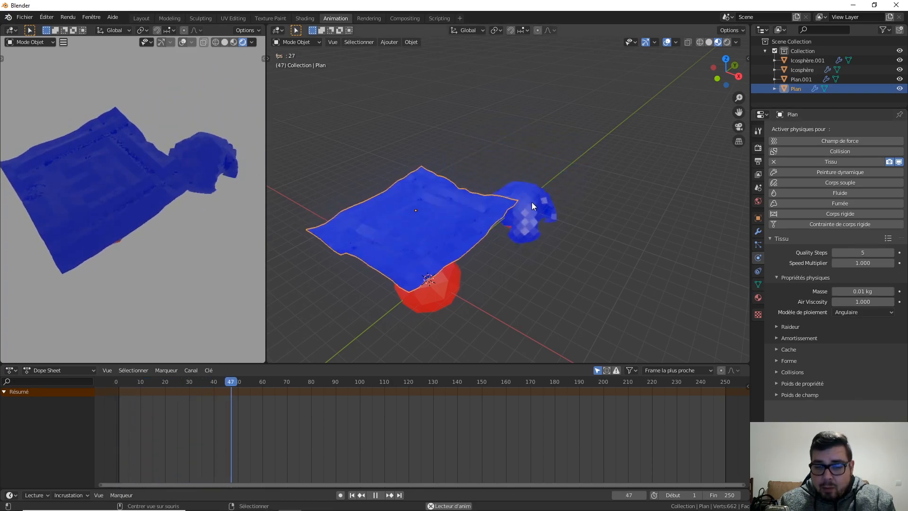
key(space)
mouse_move(512, 247)
middle_down()
mouse_move(523, 214)
mouse_move(456, 202)
mouse_move(462, 226)
mouse_move(511, 256)
middle_up()
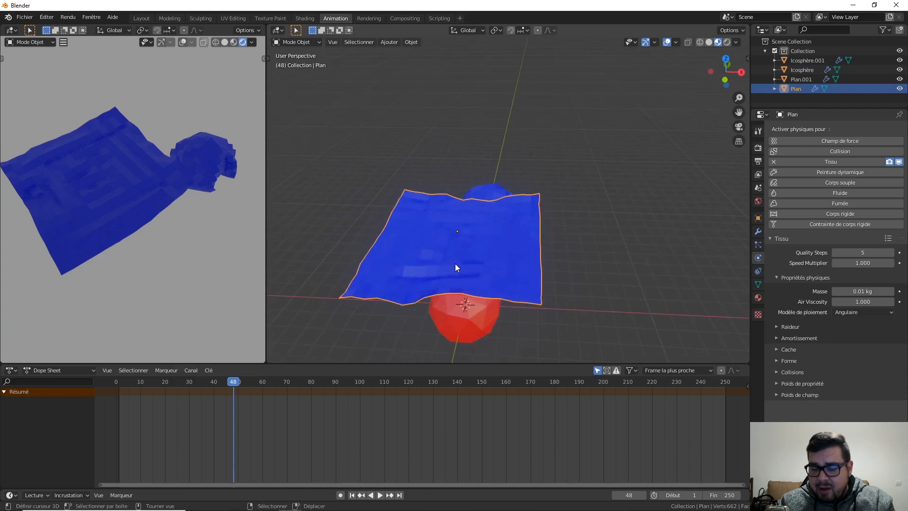
middle_drag(458, 267, 492, 221)
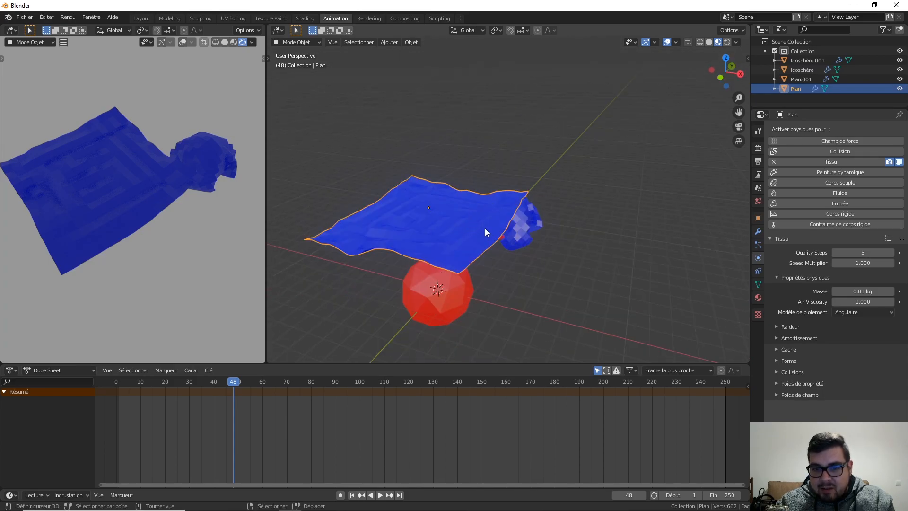
middle_drag(441, 245, 435, 242)
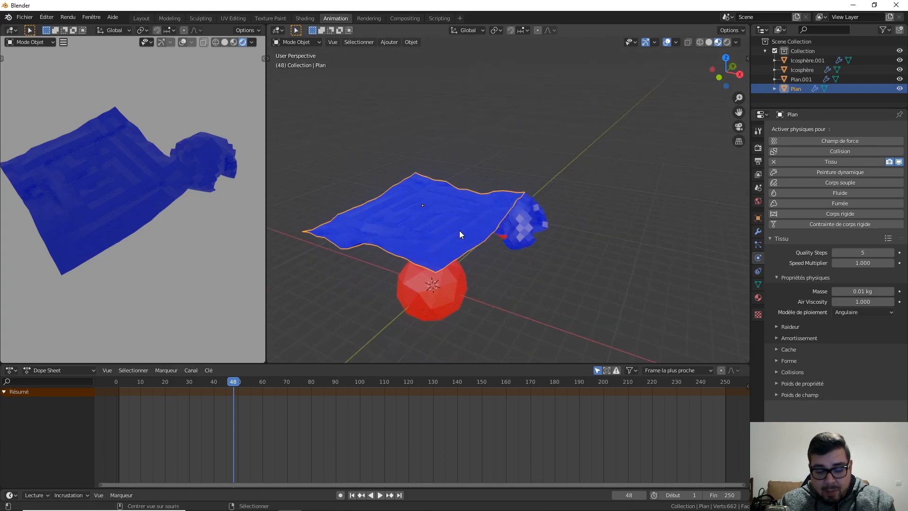
Step: Resume the simulation past frame 243, compare both cloths from a low angle, and return to frame 1
key(space)
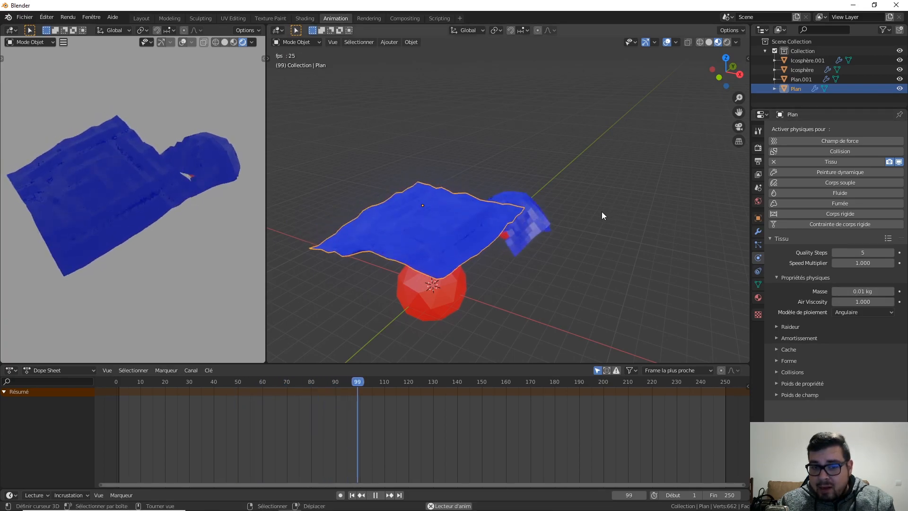
middle_drag(564, 266, 558, 240)
middle_drag(450, 228, 446, 214)
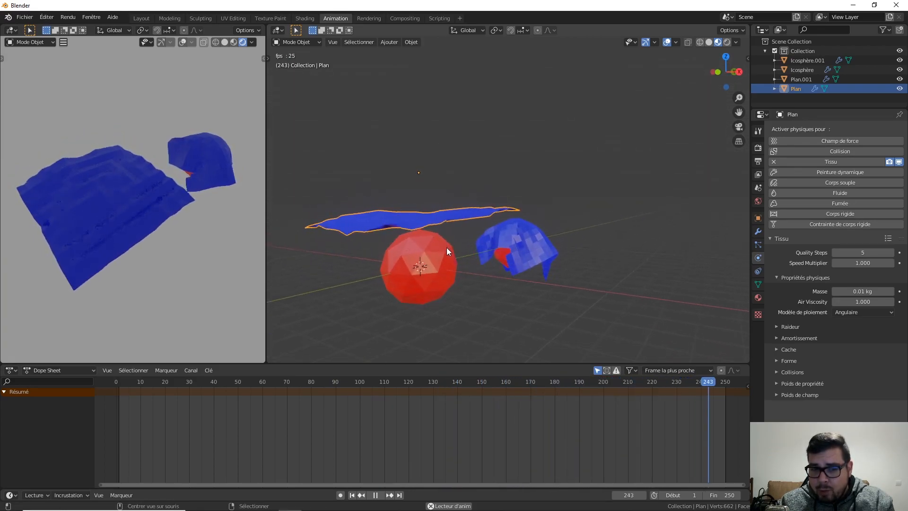
key(space)
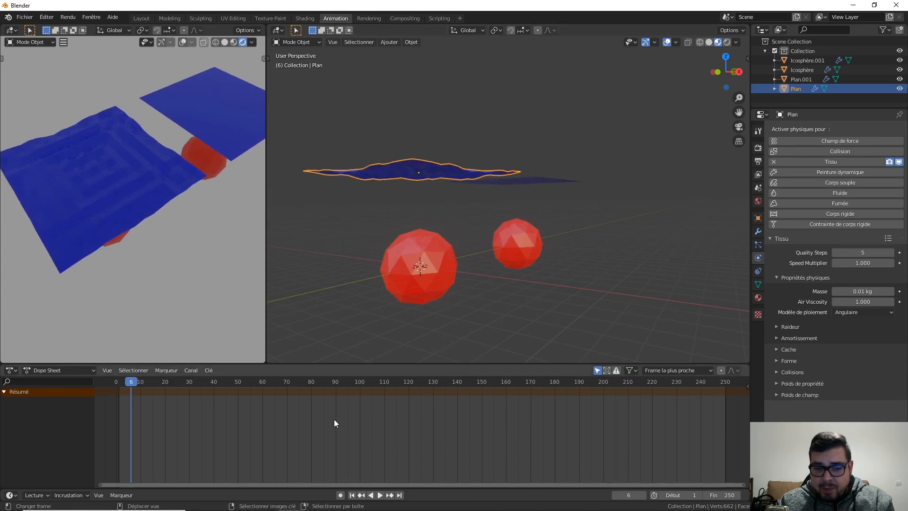
drag(131, 383, 119, 383)
key(space)
key(space)
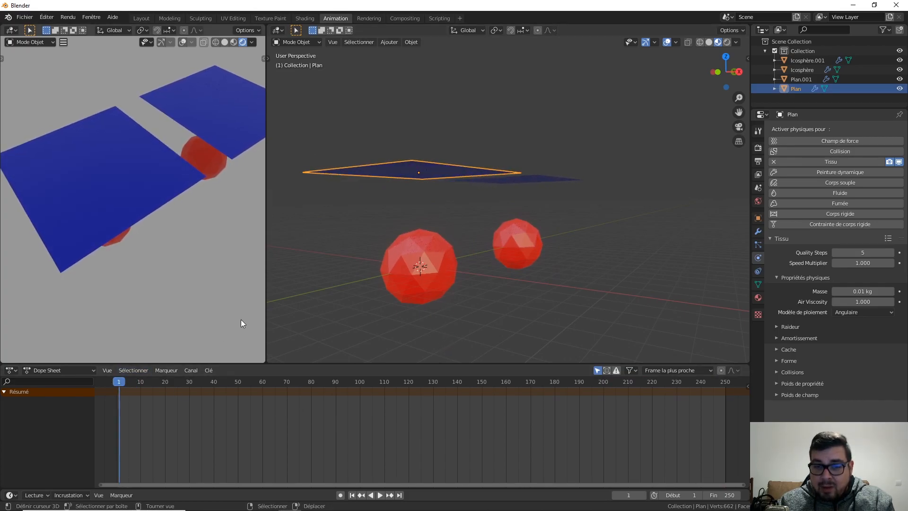
Step: Replay the simulation to frame 102 with both planes viewed from the side, and return to frame 1
middle_drag(424, 167, 540, 166)
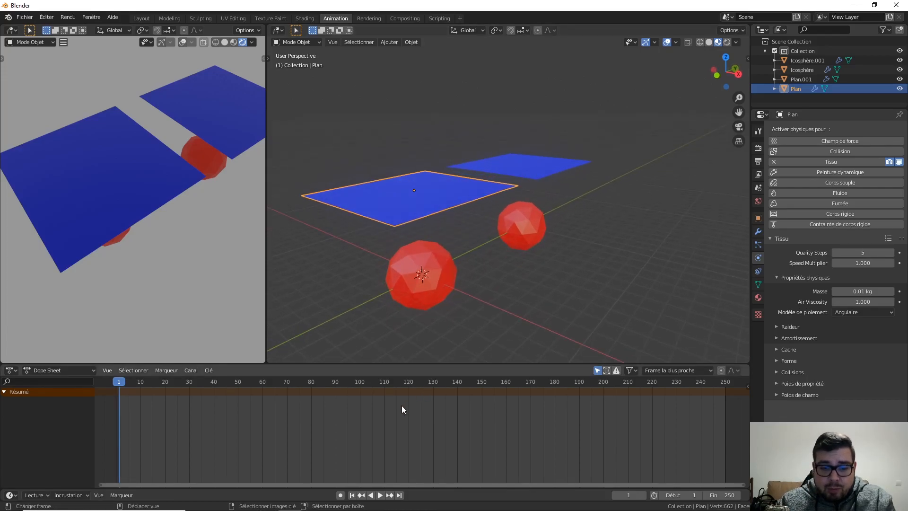
middle_drag(643, 94, 526, 147)
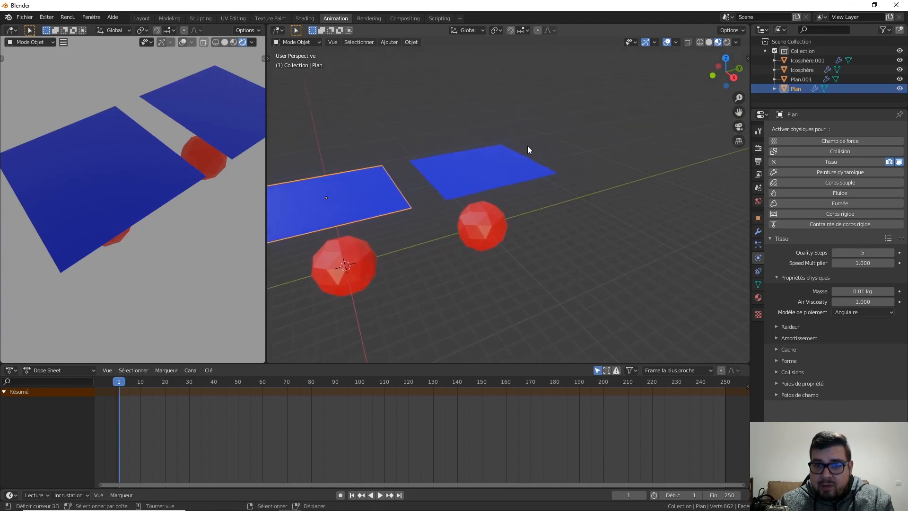
middle_drag(227, 162, 215, 144)
key(space)
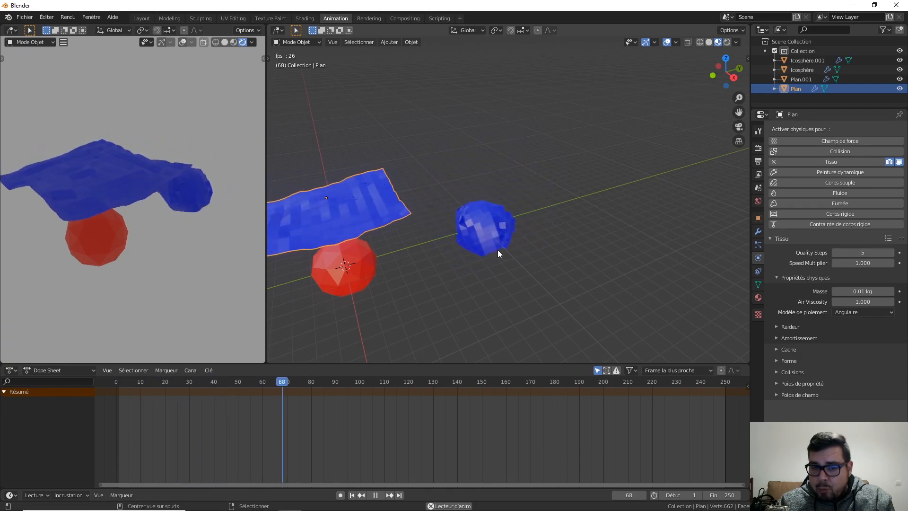
key(space)
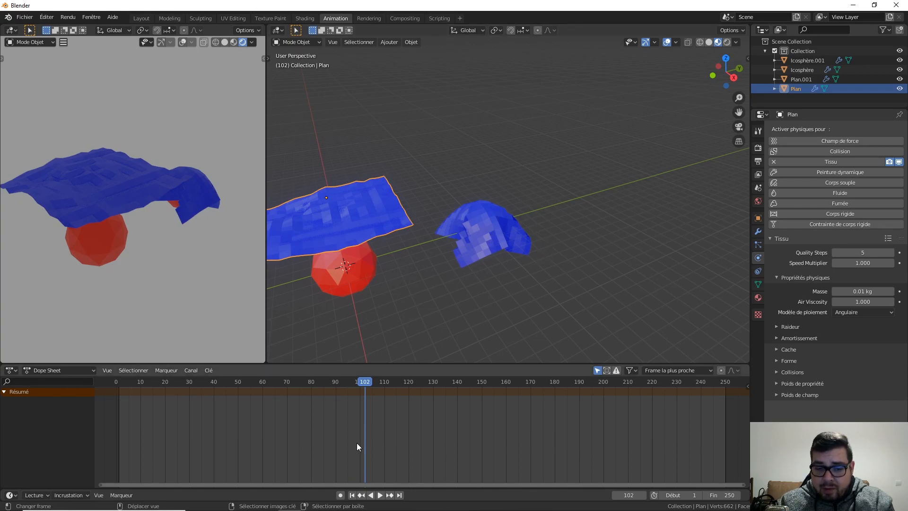
click(352, 495)
Step: Set the cloth mass to 10 kg on the back plane and 0.2 kg on the front plane
click(489, 180)
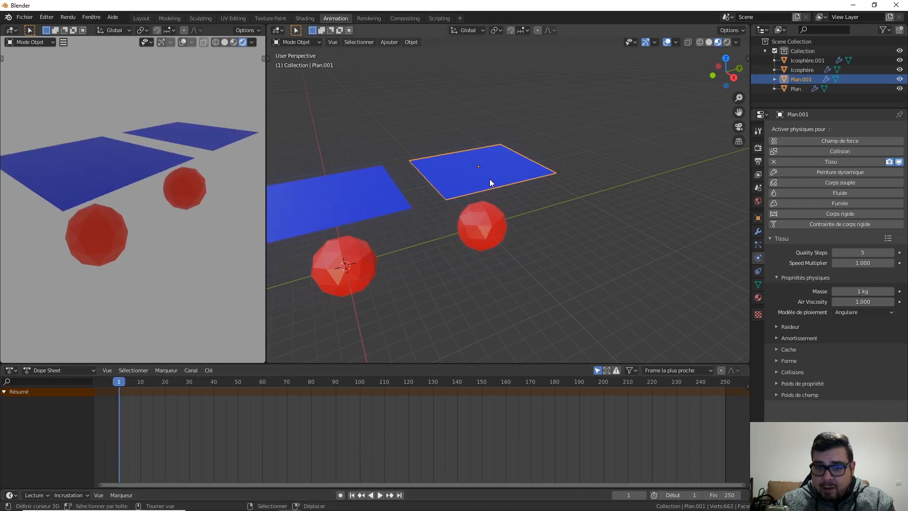
click(860, 289)
text(10)
key(Return)
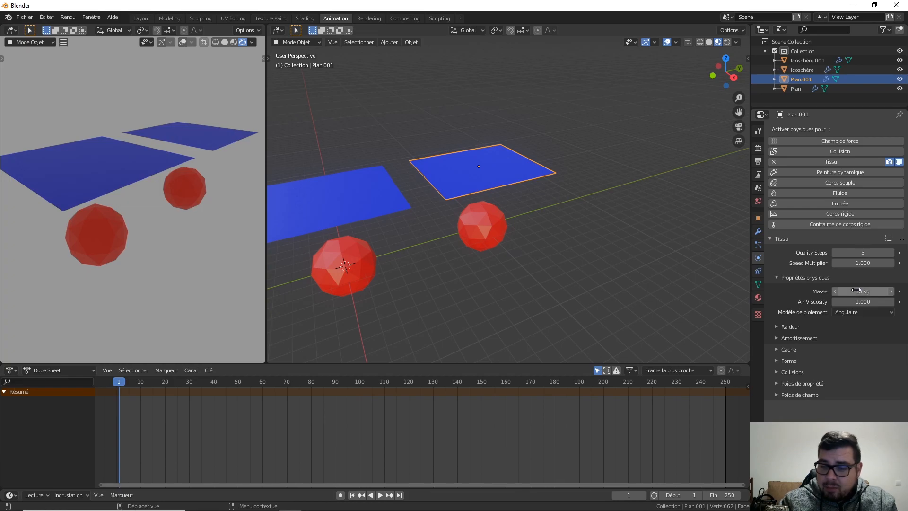
click(404, 204)
click(864, 291)
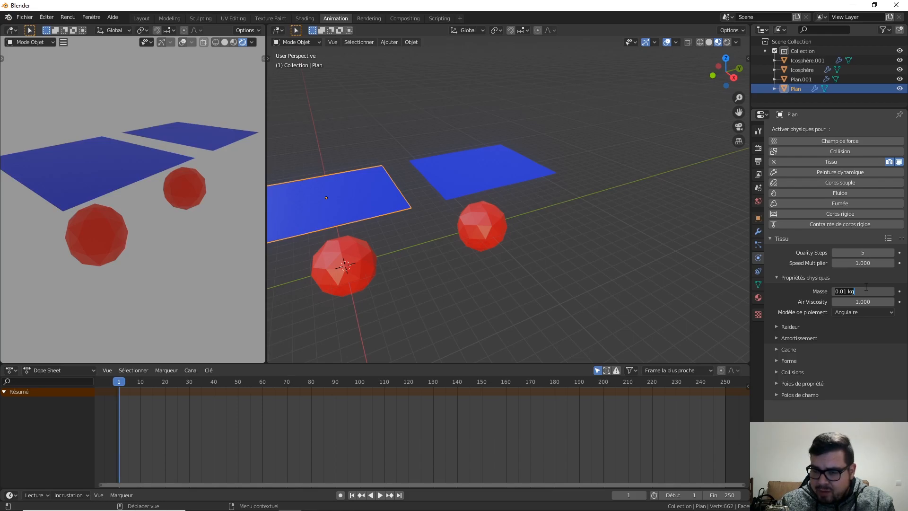
text(0.2)
key(Return)
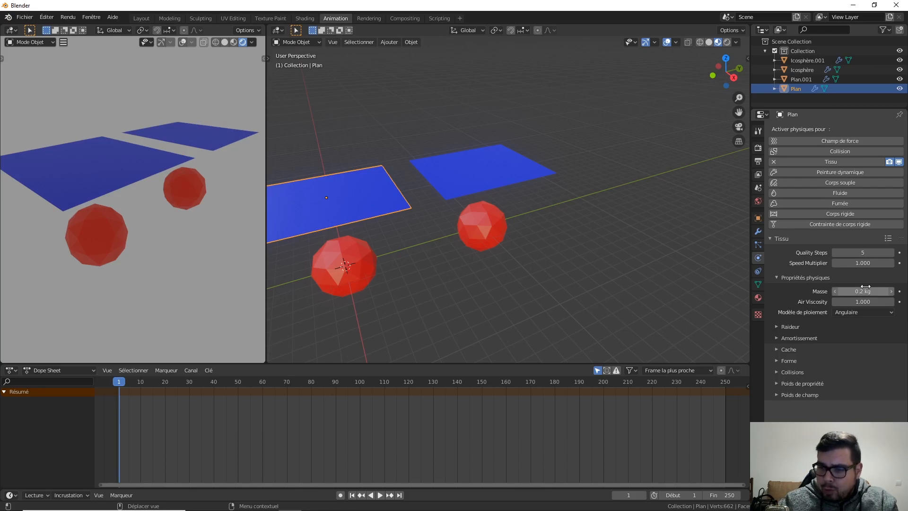
Step: Play the simulation to frame 113, examine the back cloth's draping from a low angle, replay part of it, and go back to frame 2
key(space)
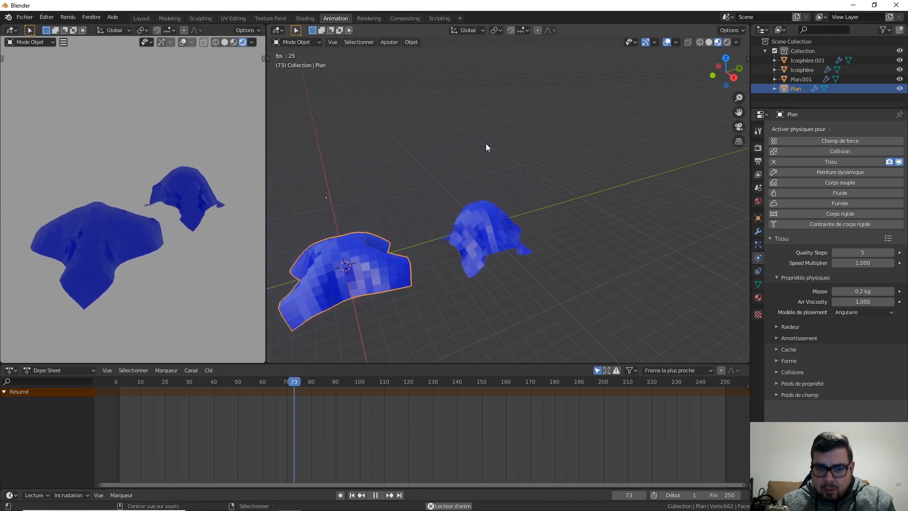
key(space)
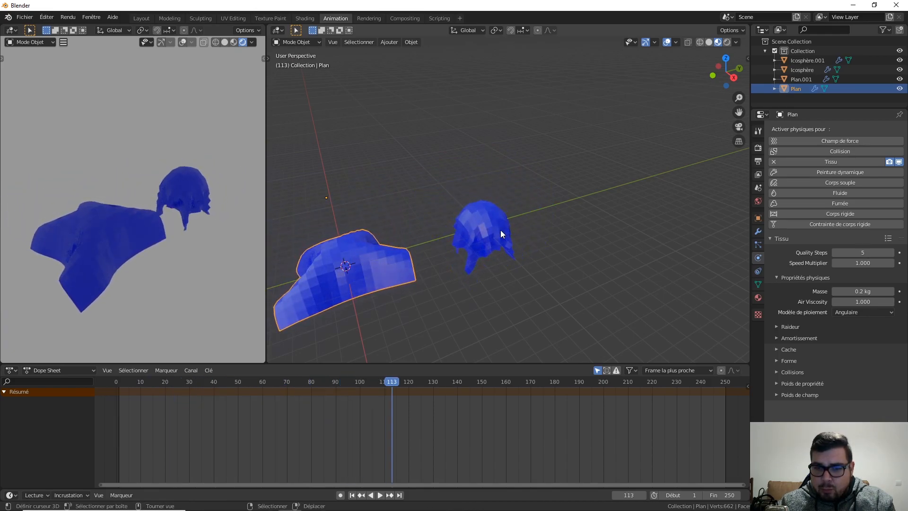
click(500, 230)
middle_drag(506, 233, 478, 312)
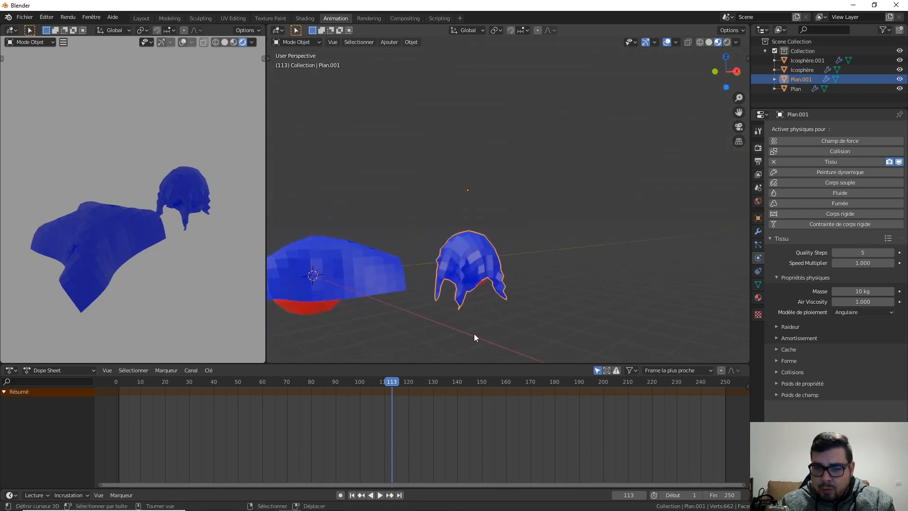
drag(380, 400, 179, 380)
key(space)
drag(197, 381, 121, 362)
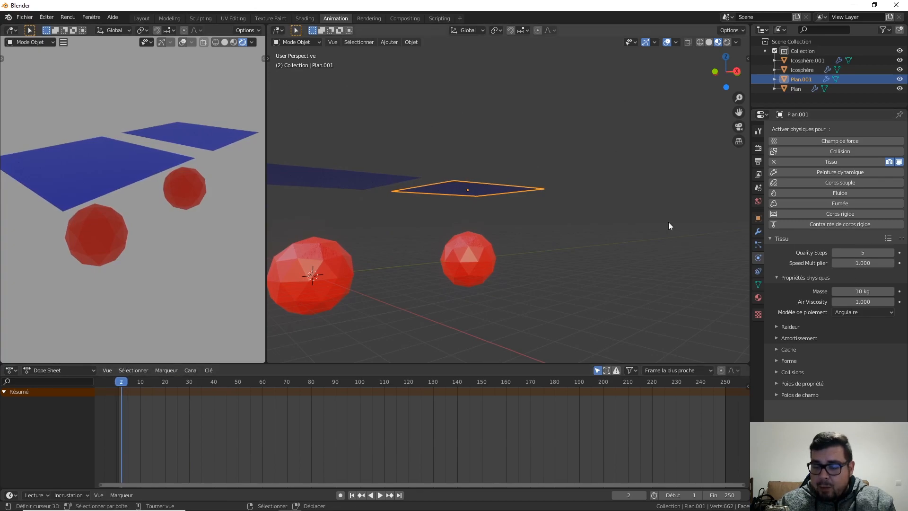
Step: Set the back plane's Air Viscosity to 0 and its cloth mass to 0.01 kg, with the timeline at frame 1
scroll(671, 227, down, 2)
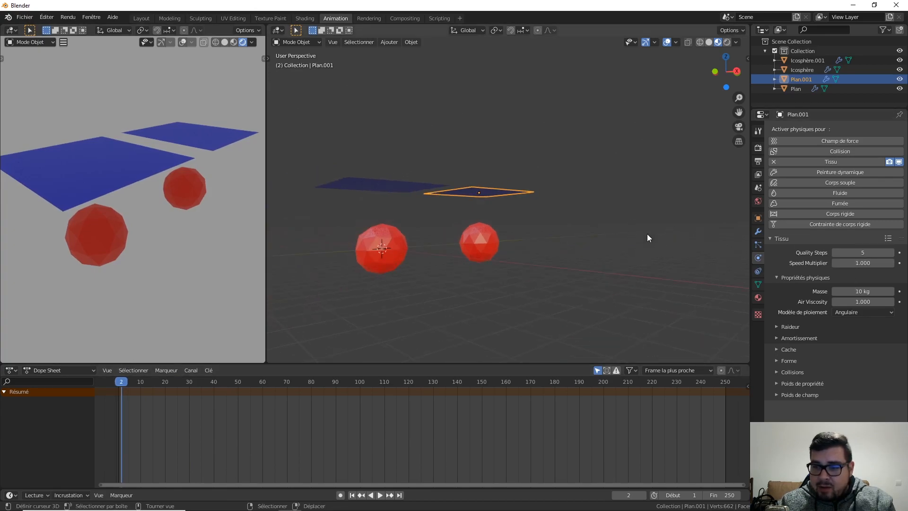
click(859, 301)
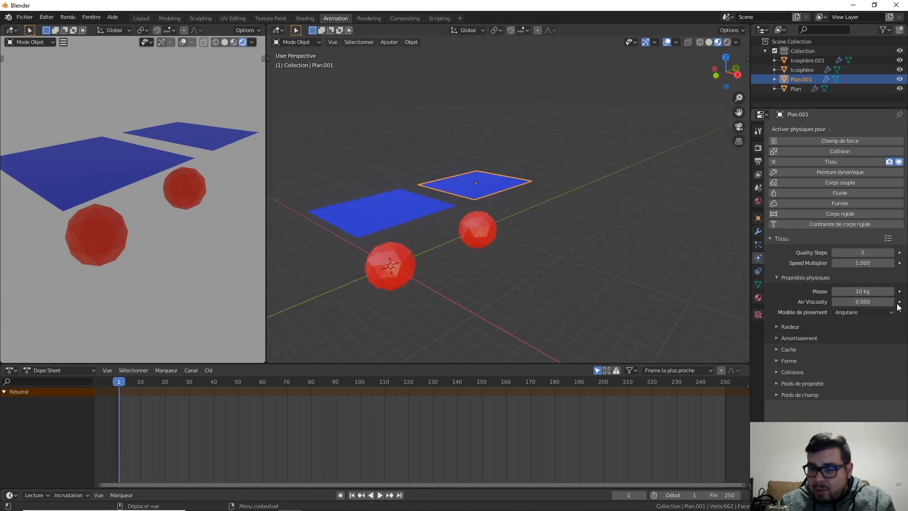
click(867, 292)
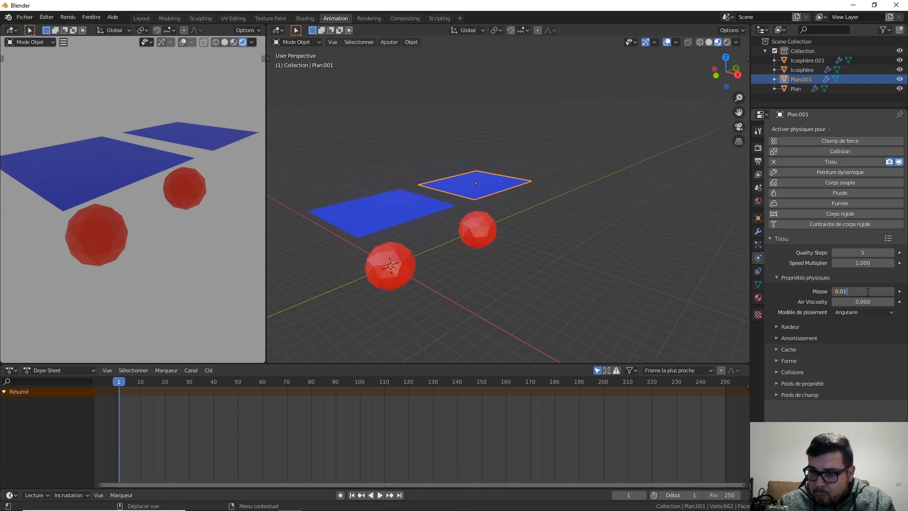
text(0.01)
key(Return)
Step: Set the front plane's cloth mass to 0.01 kg
click(416, 204)
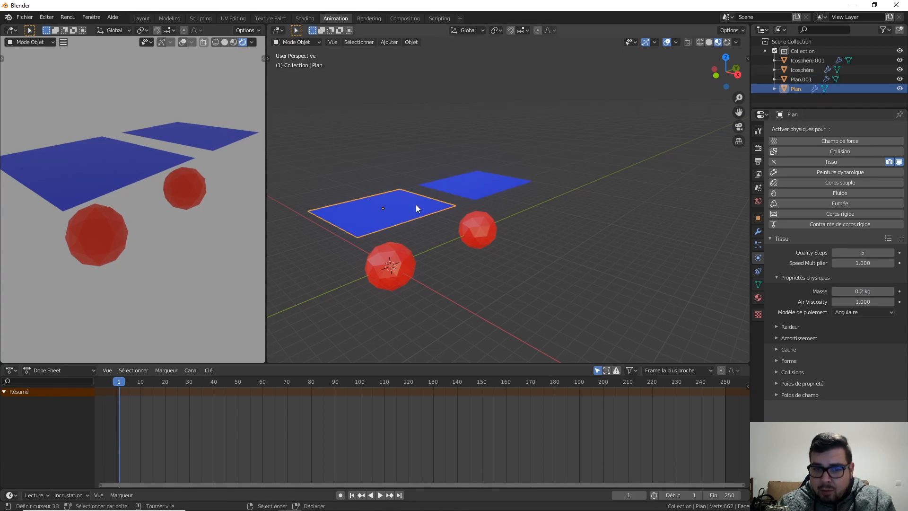
click(860, 290)
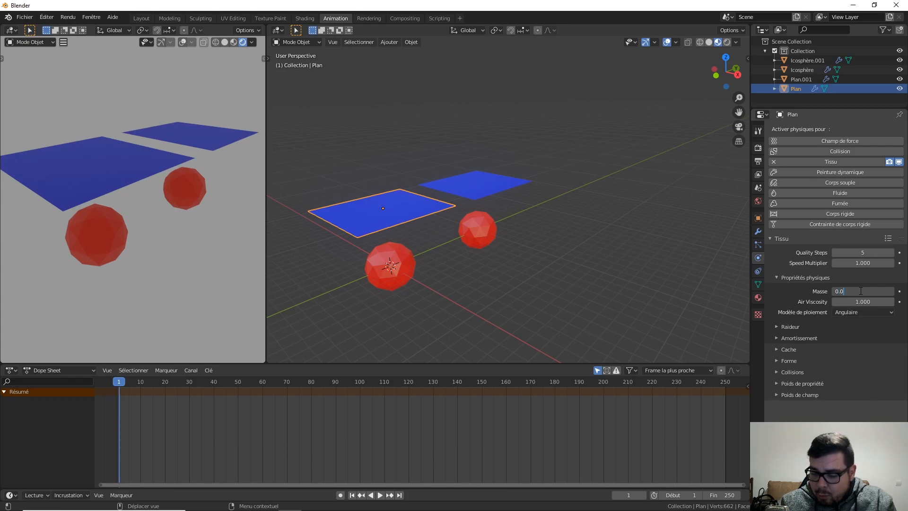
key(Return)
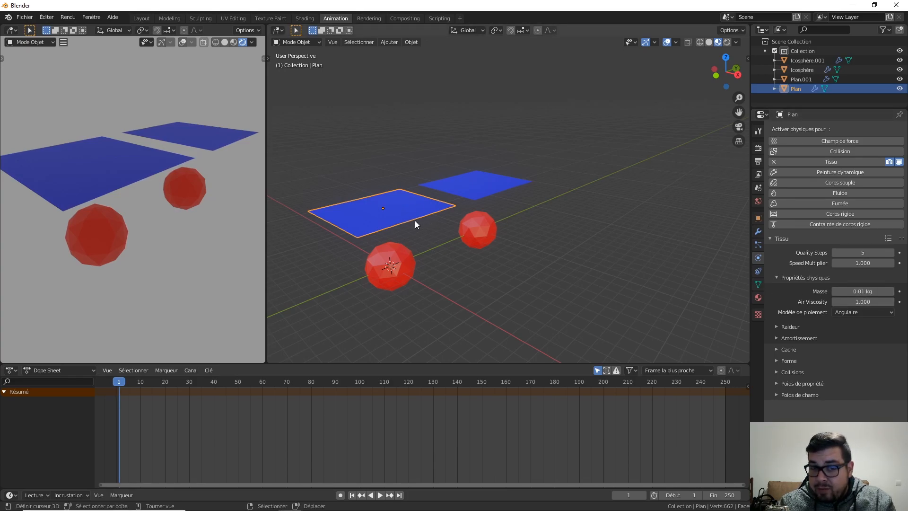
Step: Select the back plane and play the simulation to frame 130 to compare how both cloths fall
click(486, 191)
key(space)
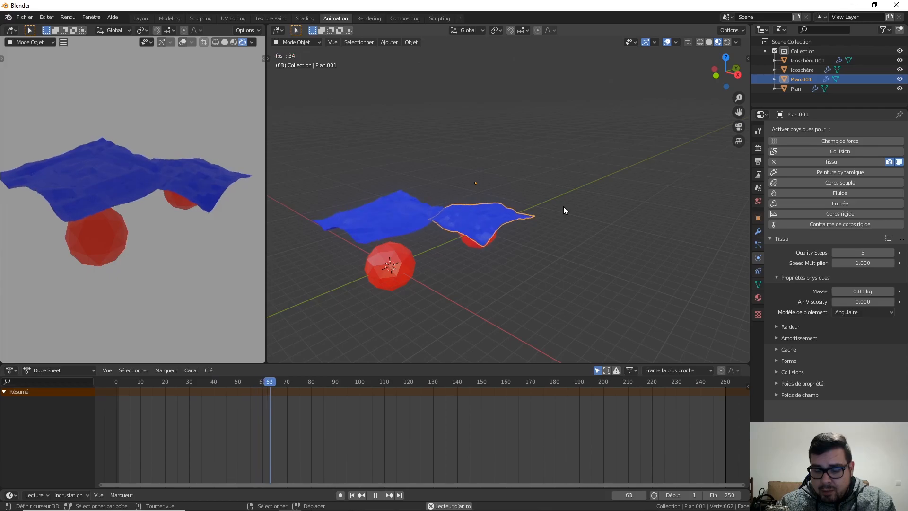
key(super)
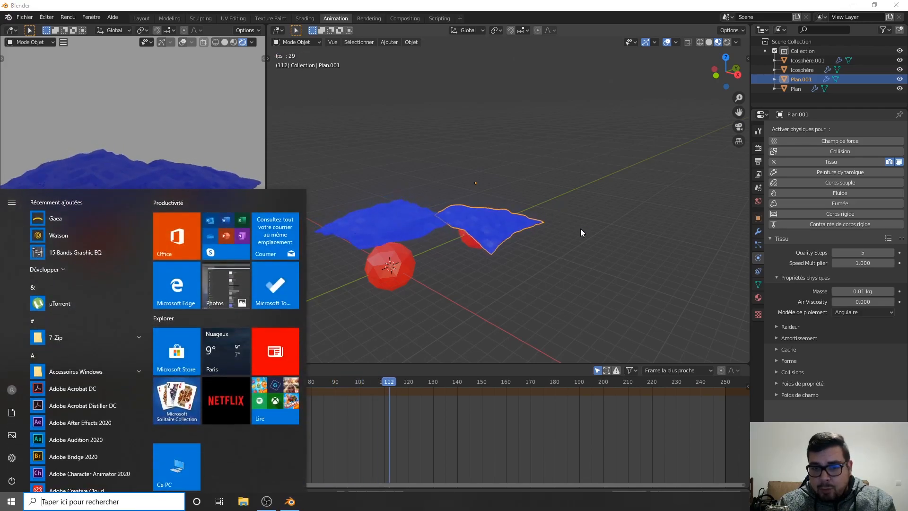
key(super)
key(space)
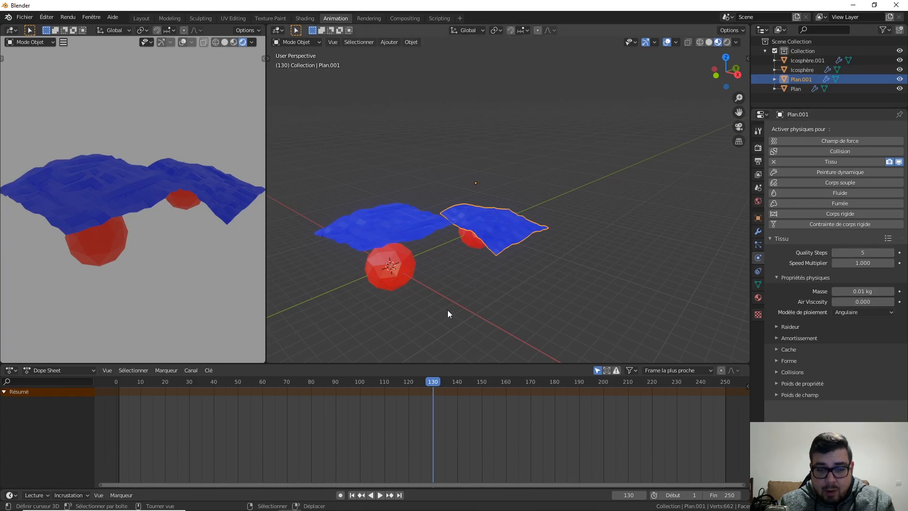
Step: Go back to frame 114 and examine the front cloth's height above its sphere compared with the back cloth
drag(432, 378, 394, 382)
middle_drag(421, 265, 419, 247)
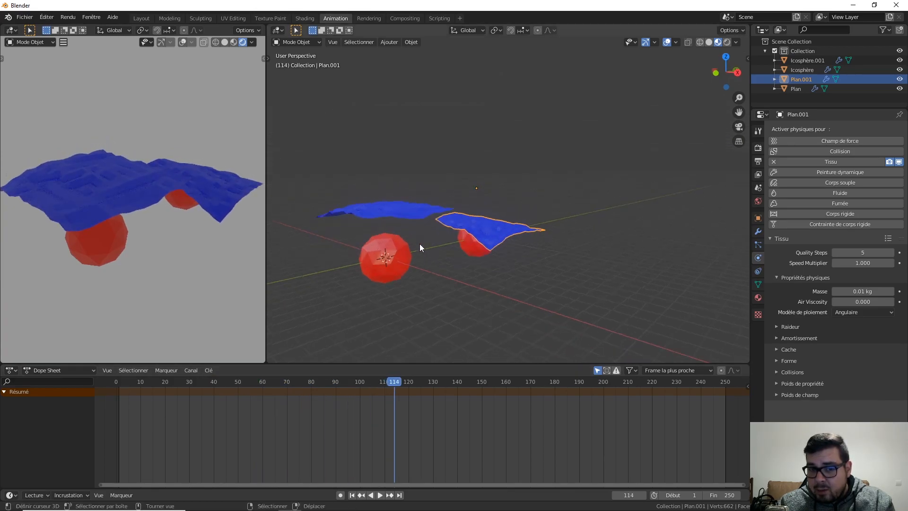
click(404, 204)
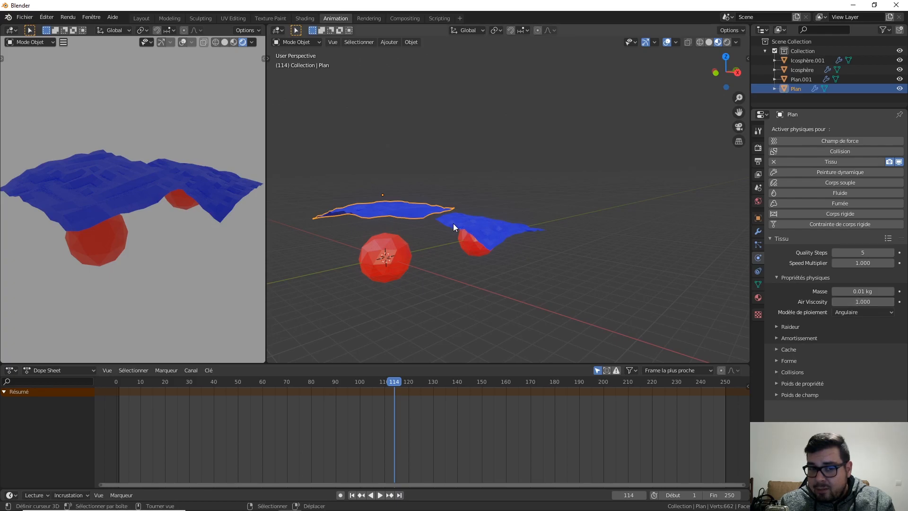
middle_drag(442, 219, 444, 214)
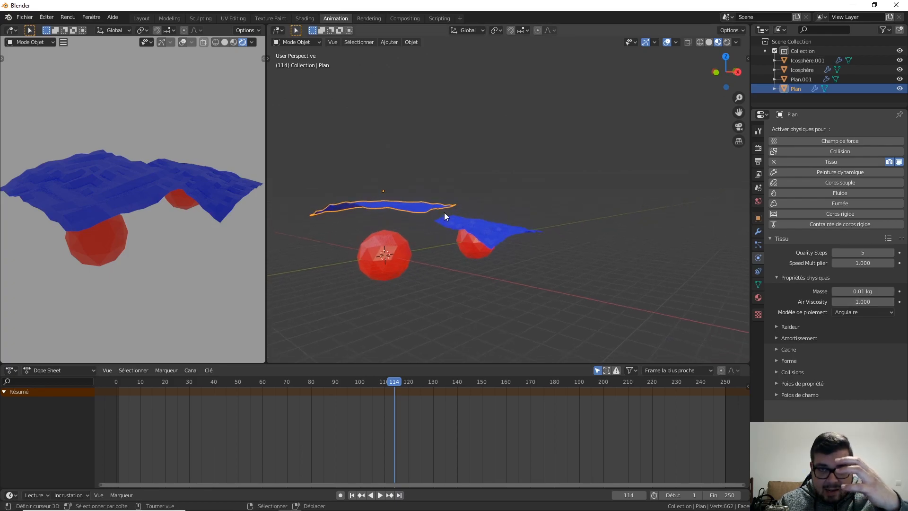
Step: Return the timeline to frame 1 and set the front plane's Air Viscosity to 10
click(351, 494)
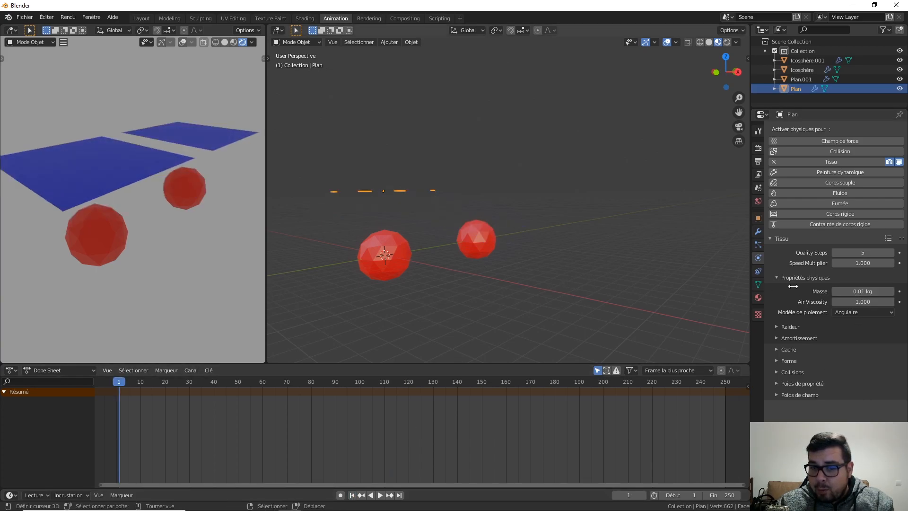
click(862, 301)
key(Return)
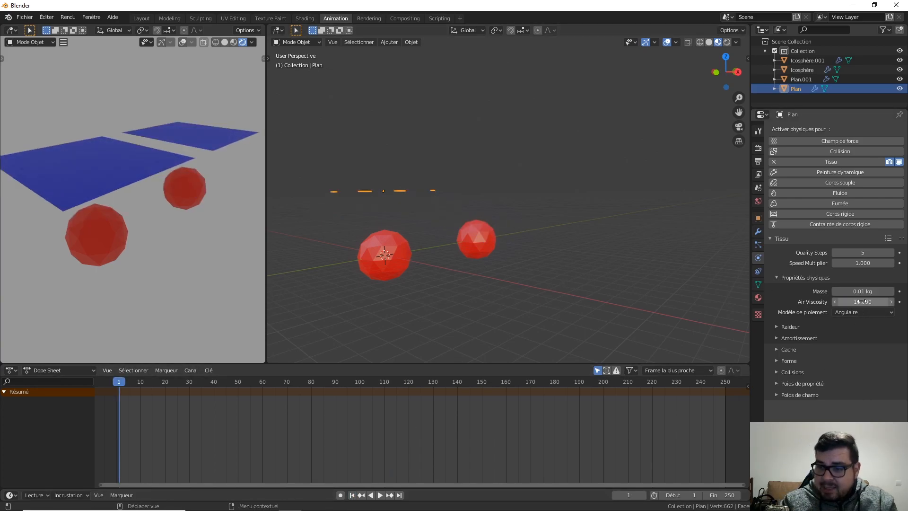
middle_drag(487, 194, 473, 245)
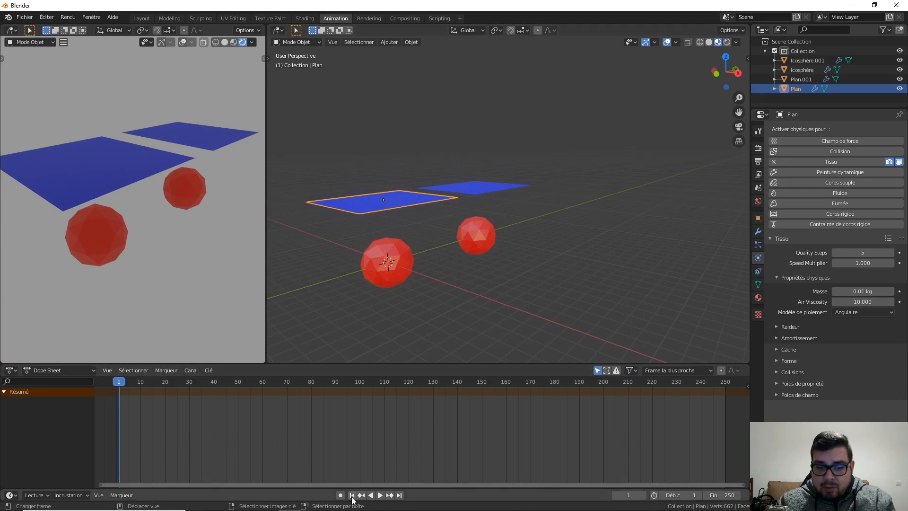
Step: Play the simulation to frame 80 and advance to frame 111 to compare how far both cloths fall
click(379, 494)
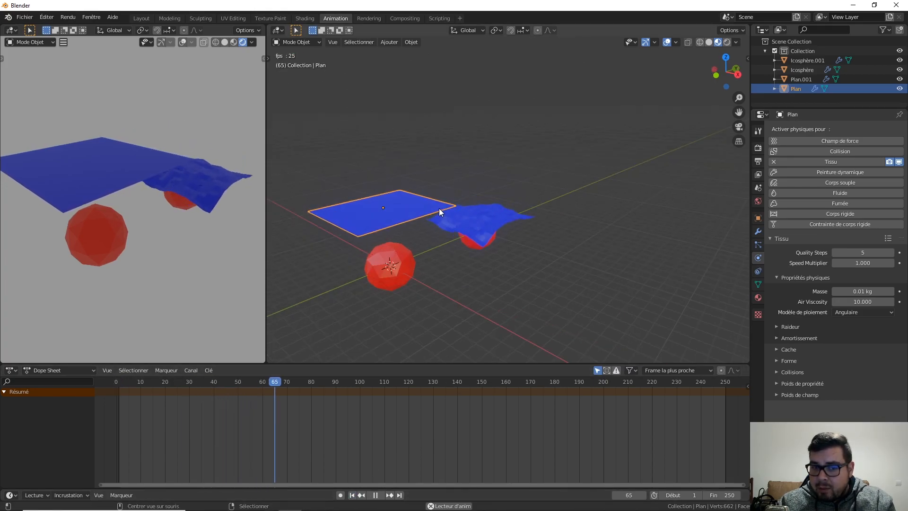
key(space)
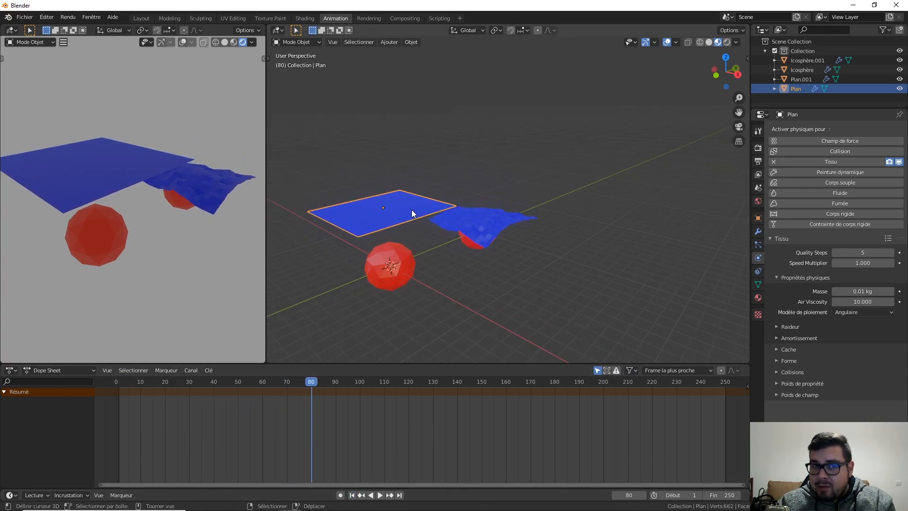
shift+middle_drag(424, 190, 478, 189)
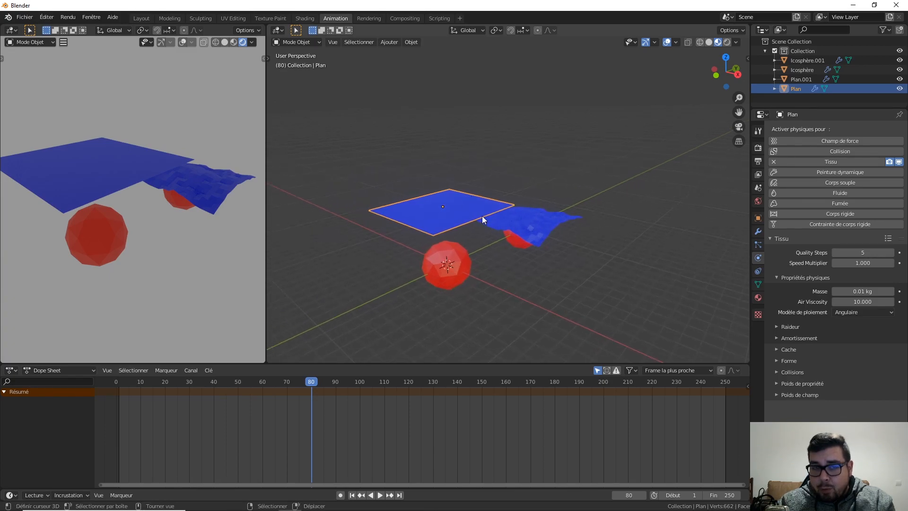
alt+scroll(523, 228, down, 20)
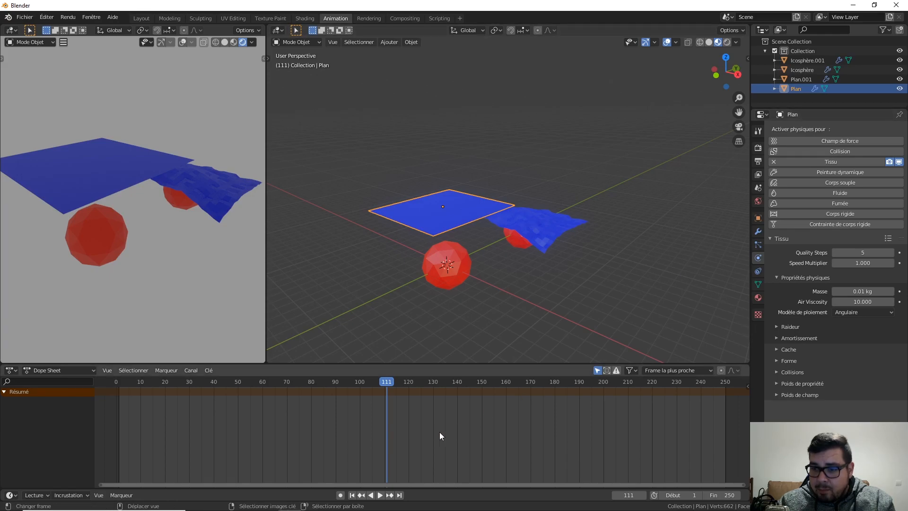
Step: Return the timeline to frame 1 and set the front plane's Air Viscosity to 1
click(352, 495)
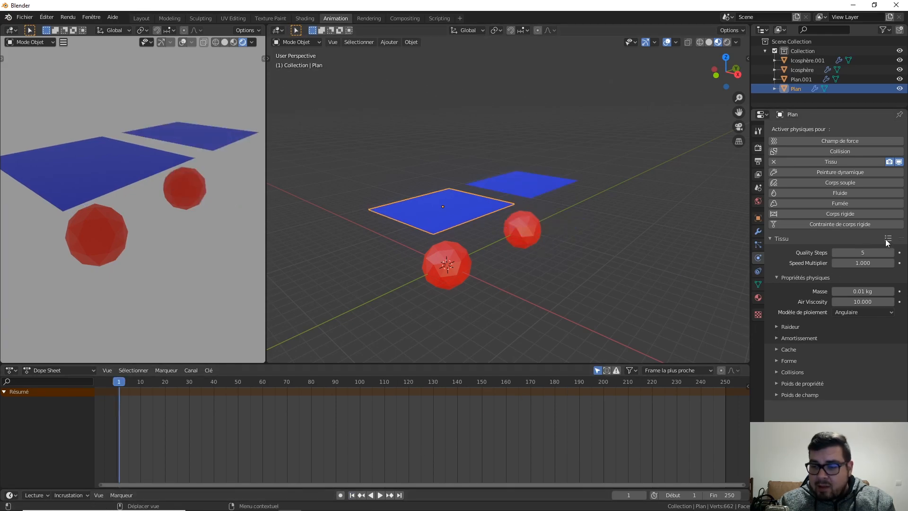
click(868, 304)
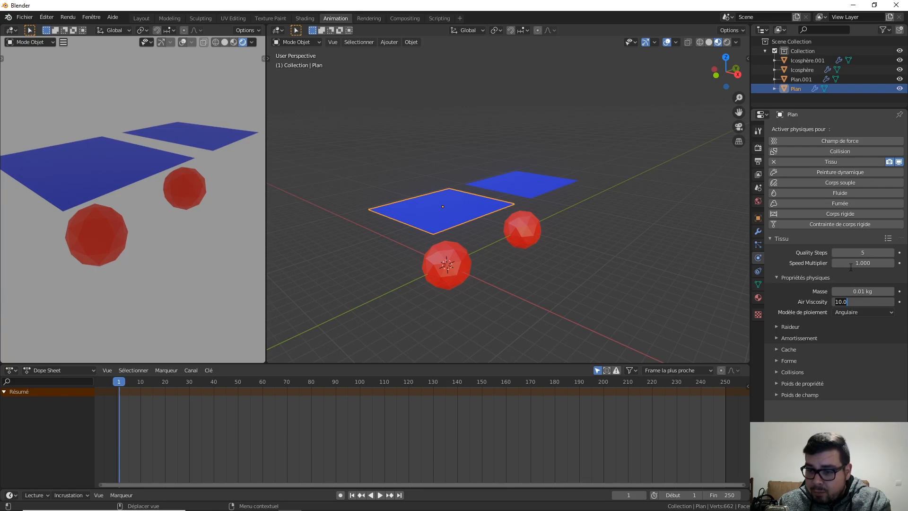
text(1)
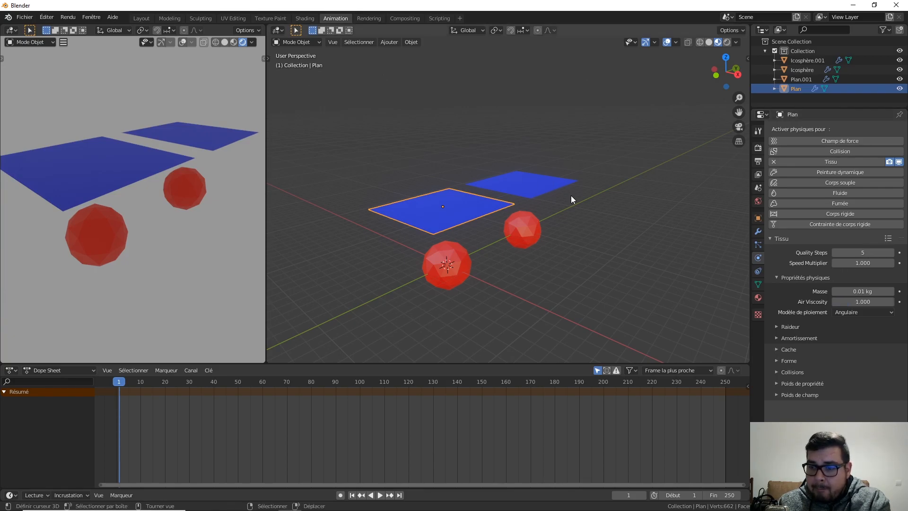
Step: Set the back plane's Air Viscosity to 1 and its cloth mass to 0.3 kg
click(524, 183)
key(BackSpace)
key(BackSpace)
key(BackSpace)
text(1)
key(Return)
click(867, 290)
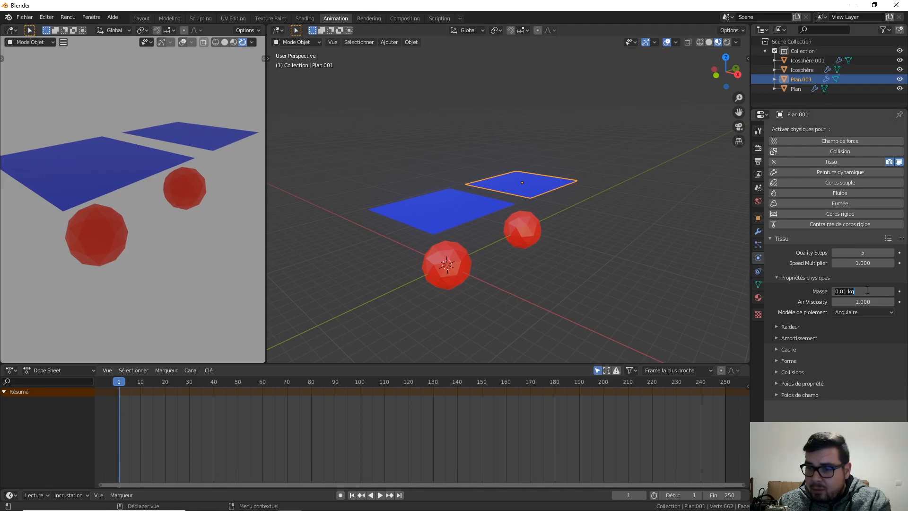
key(Return)
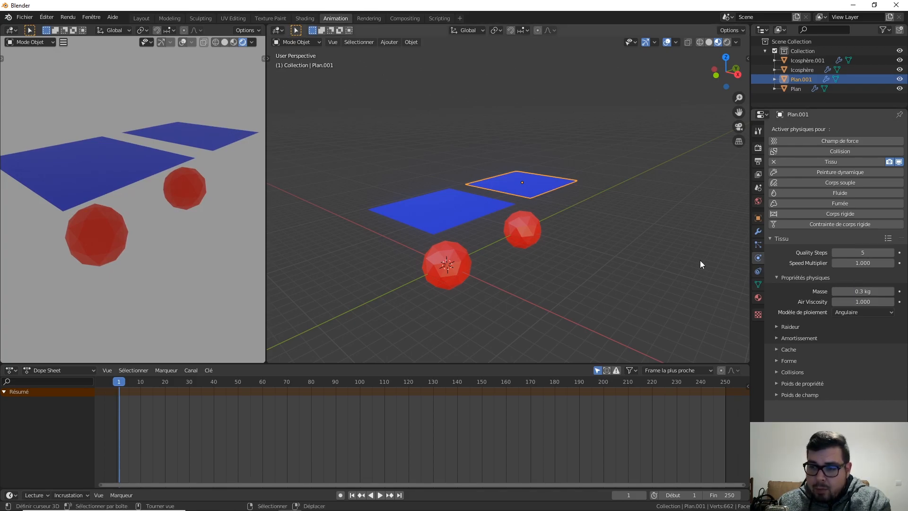
Step: Set the front plane's cloth mass to 0.3 kg
click(455, 226)
click(869, 291)
text(0.3)
key(Return)
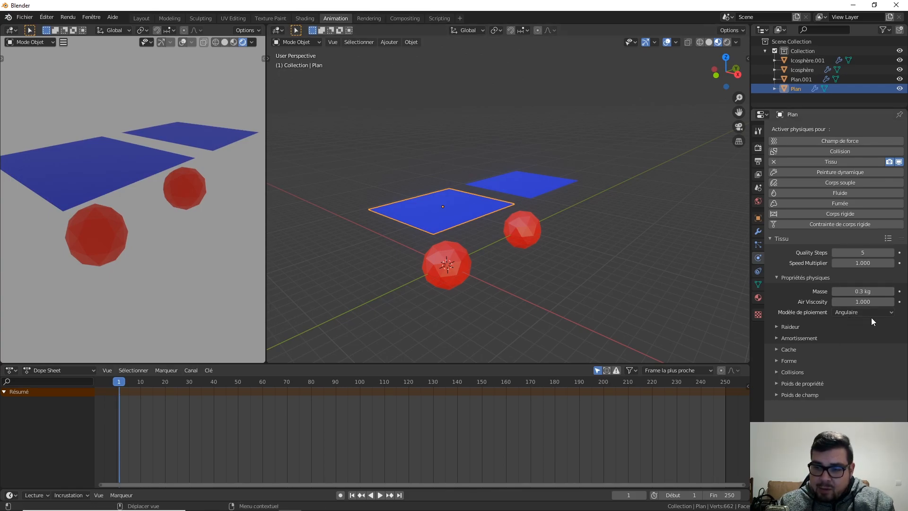
Step: Set the back plane's cloth bending model to Linéaire
click(529, 182)
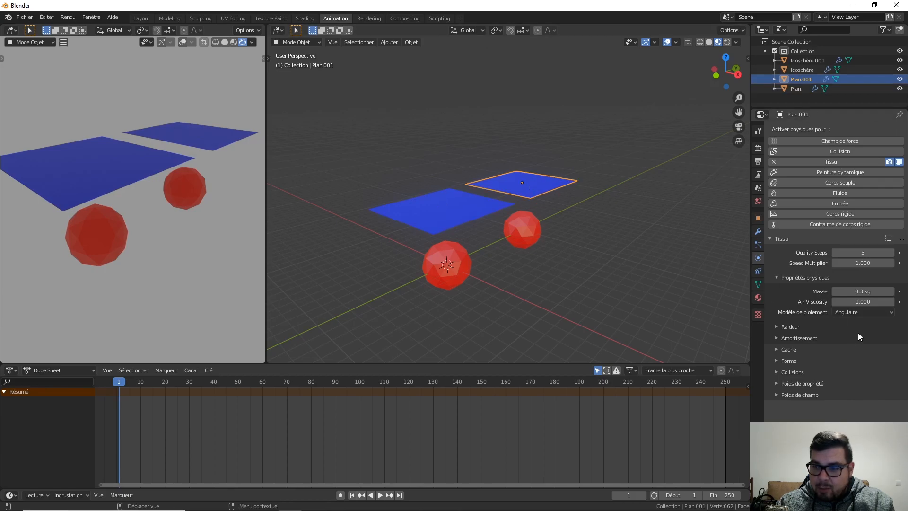
click(863, 312)
click(847, 334)
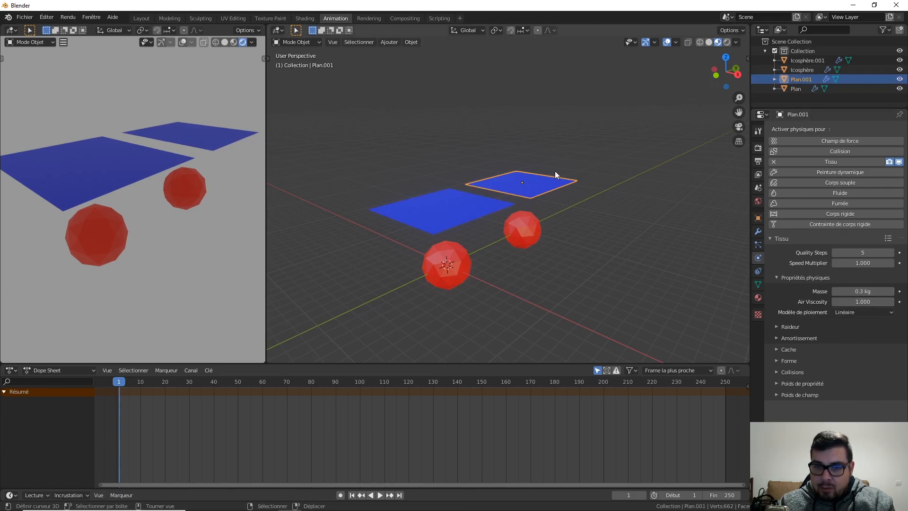
Step: Play the simulation to frame 67 and compare the front and back cloths' draping from above
click(467, 202)
key(space)
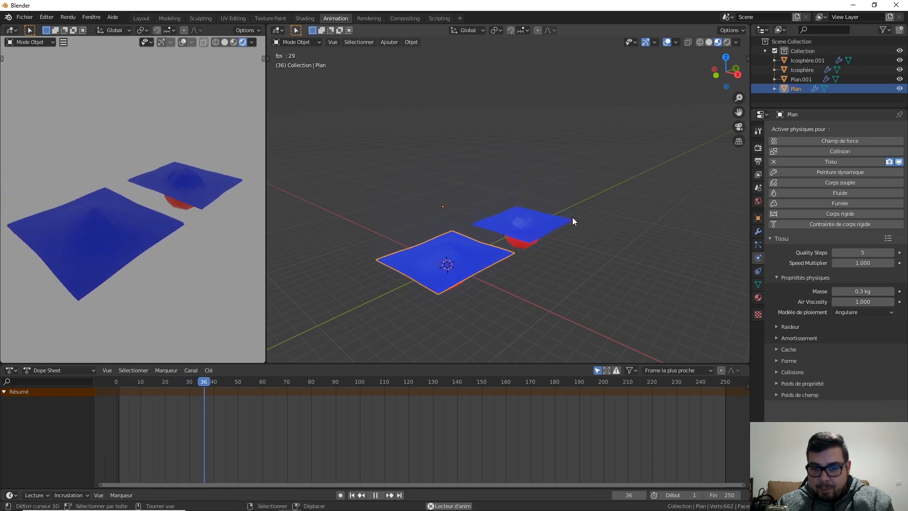
key(space)
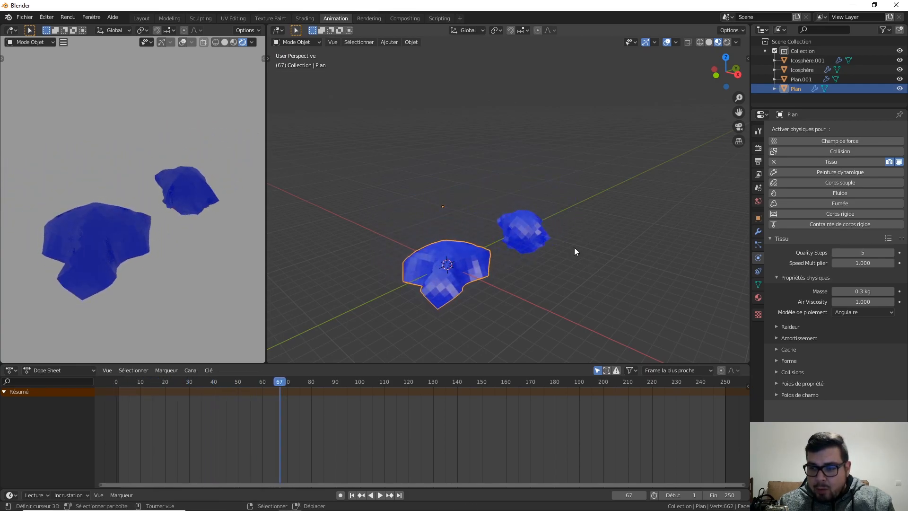
click(528, 238)
click(447, 269)
middle_drag(447, 268, 483, 219)
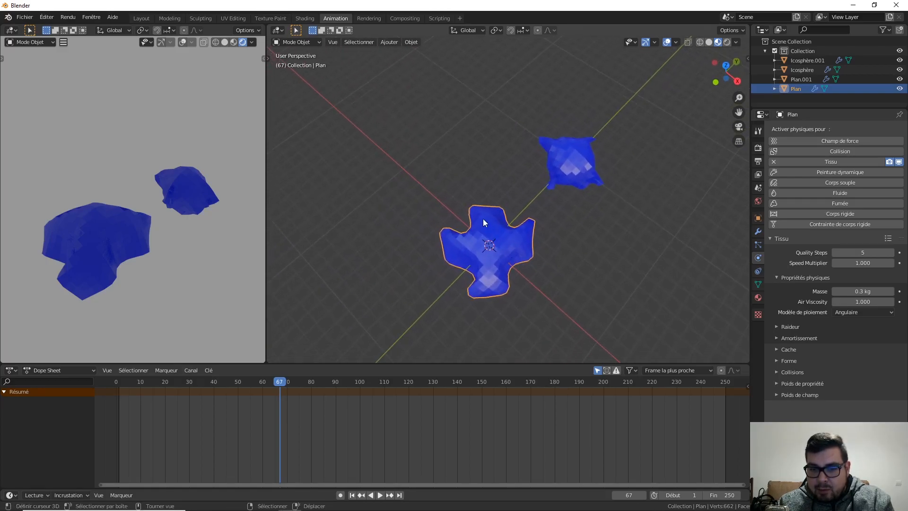
click(589, 184)
middle_drag(591, 177, 514, 381)
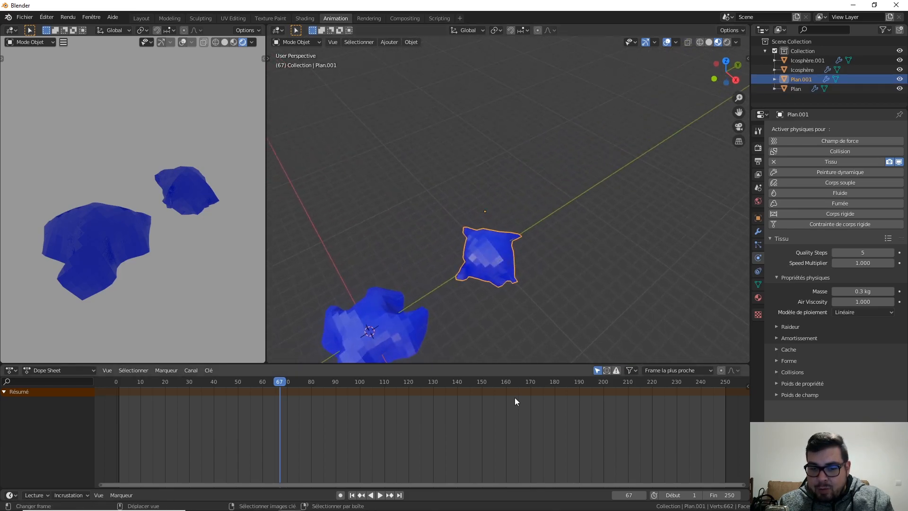
Step: Scrub the simulation back to frame 39 and forward to frame 124 to compare the folds of both cloths
drag(276, 383, 212, 383)
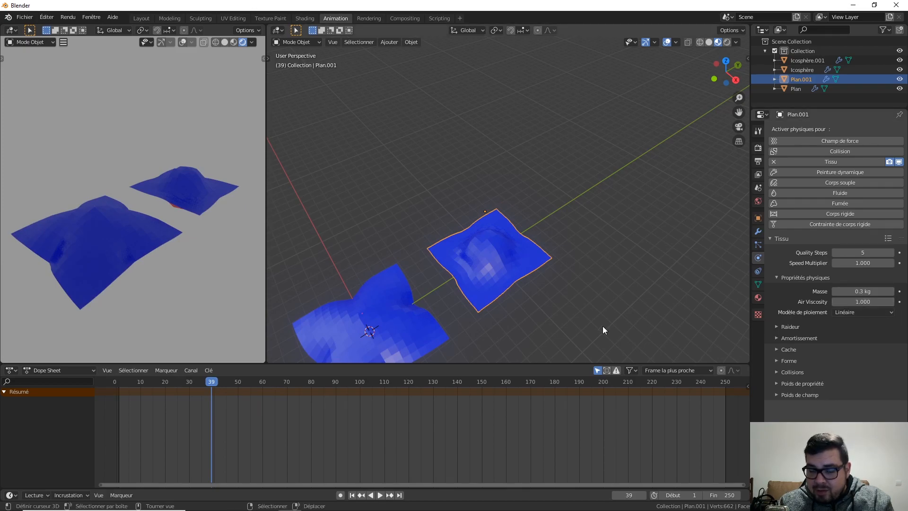
drag(211, 381, 420, 412)
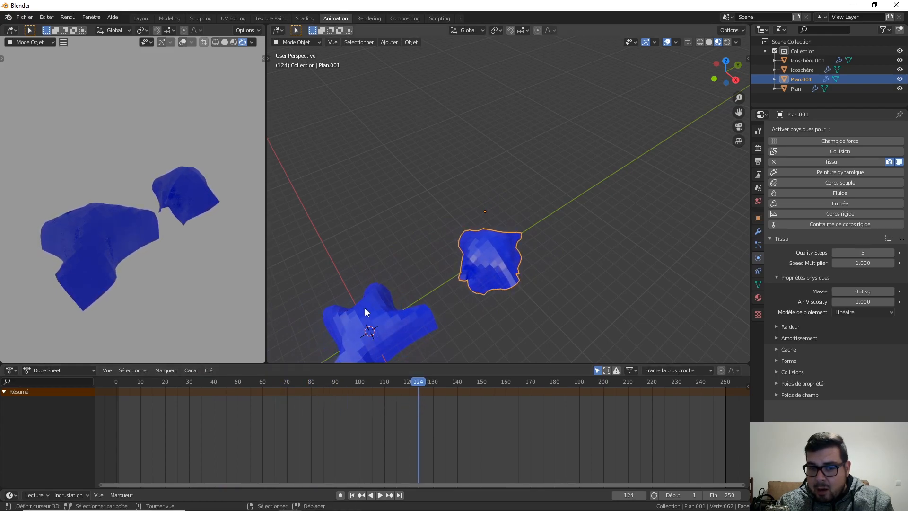
shift+middle_drag(469, 331, 512, 276)
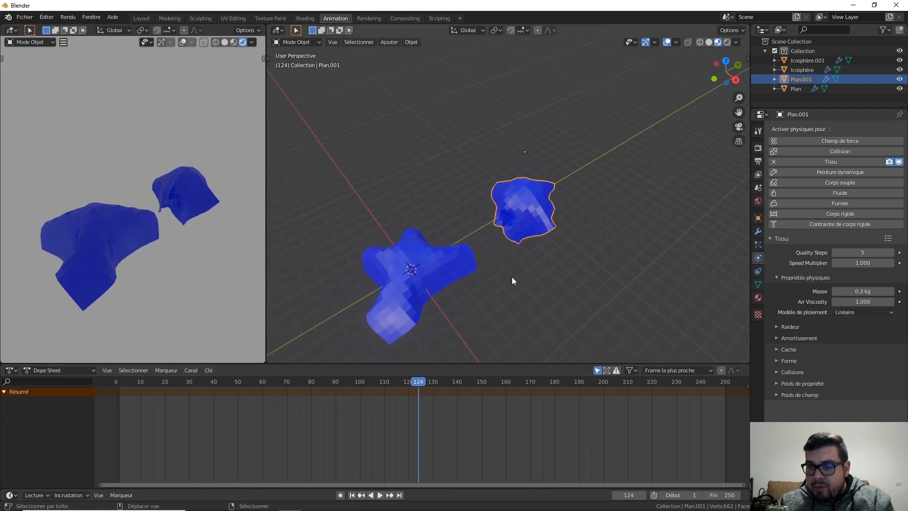
Step: Return the timeline to frame 1 and restore the back plane's bending model to Angulaire
click(867, 313)
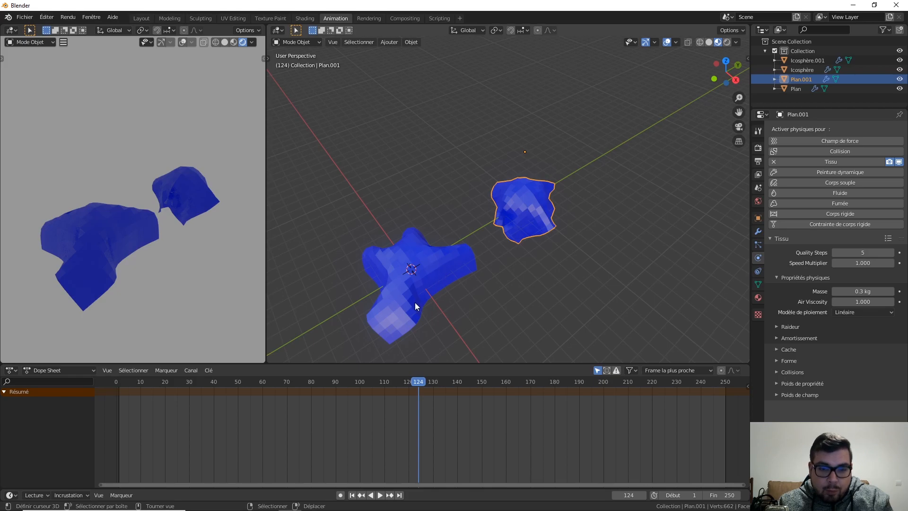
drag(418, 383, 119, 382)
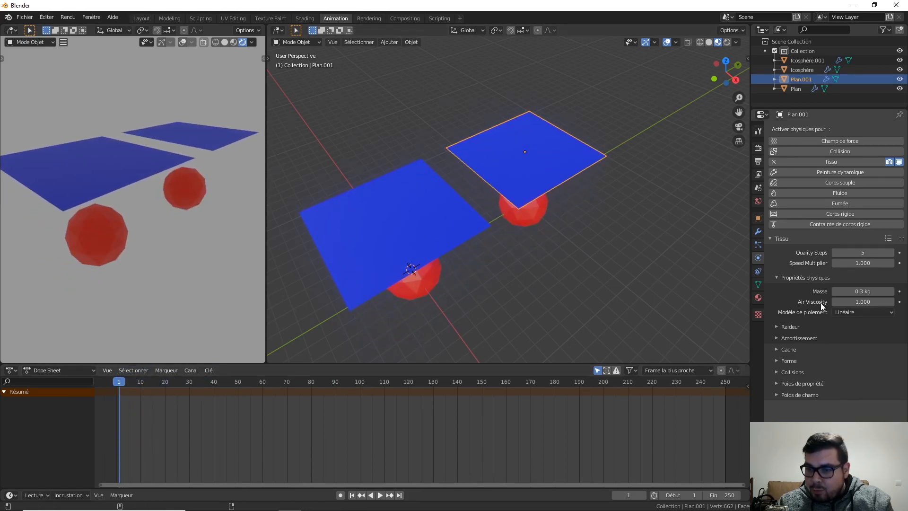
Step: Set the stiffness Tension to 0 on the front plane and to 1000 on the back plane
click(778, 327)
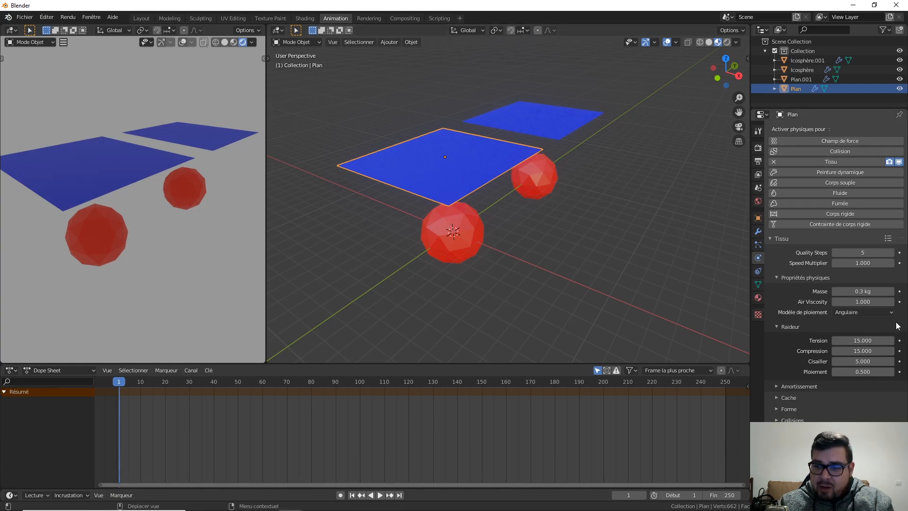
key(Return)
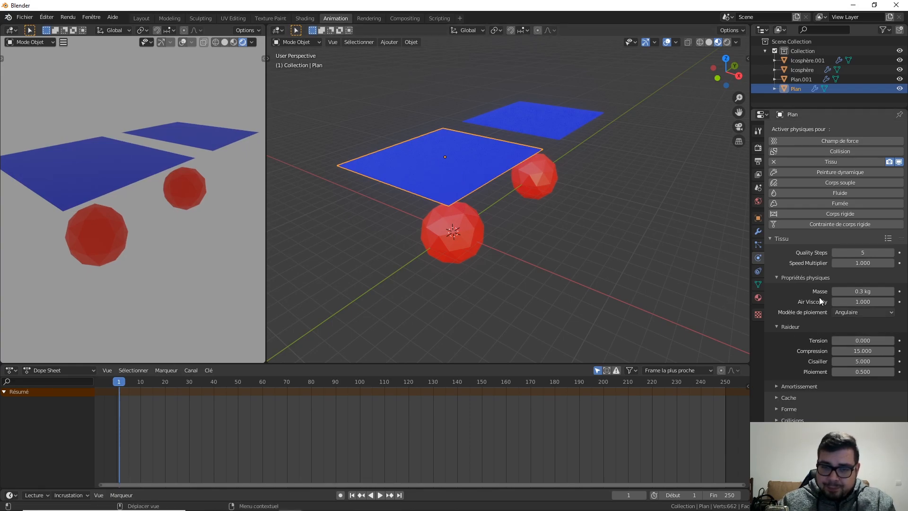
click(587, 131)
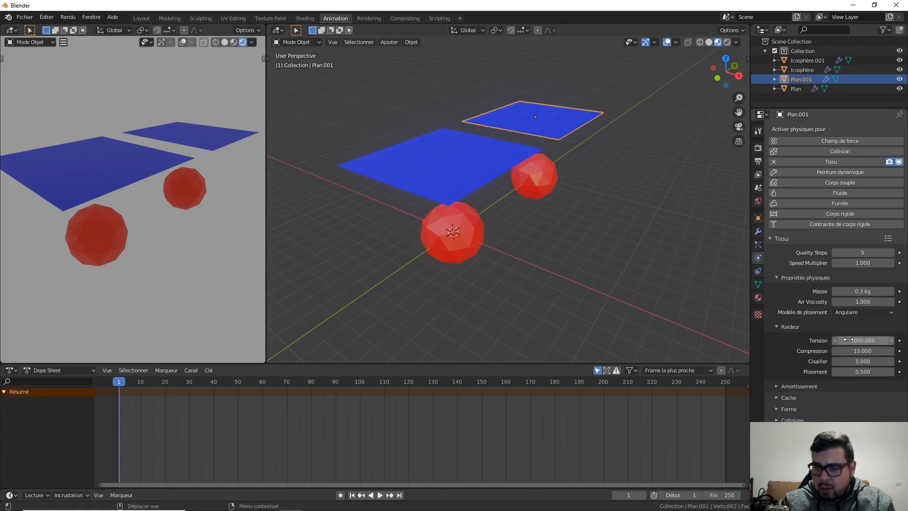
Step: Play the simulation to frame 43 and examine the shapes of both draped cloths from above
key(space)
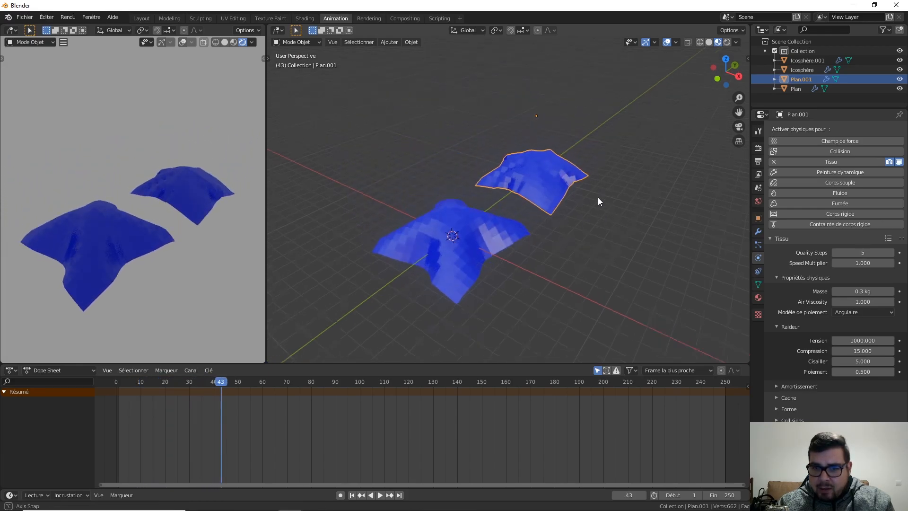
middle_drag(599, 194, 593, 229)
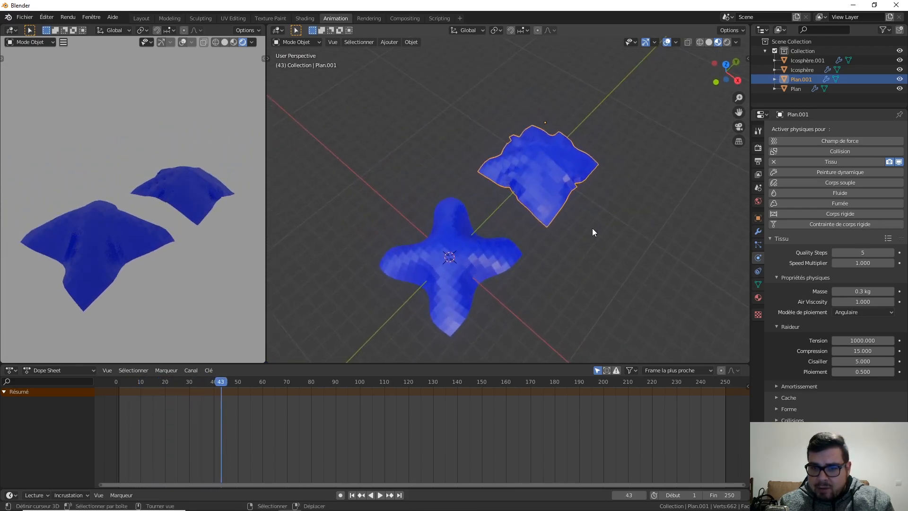
click(478, 271)
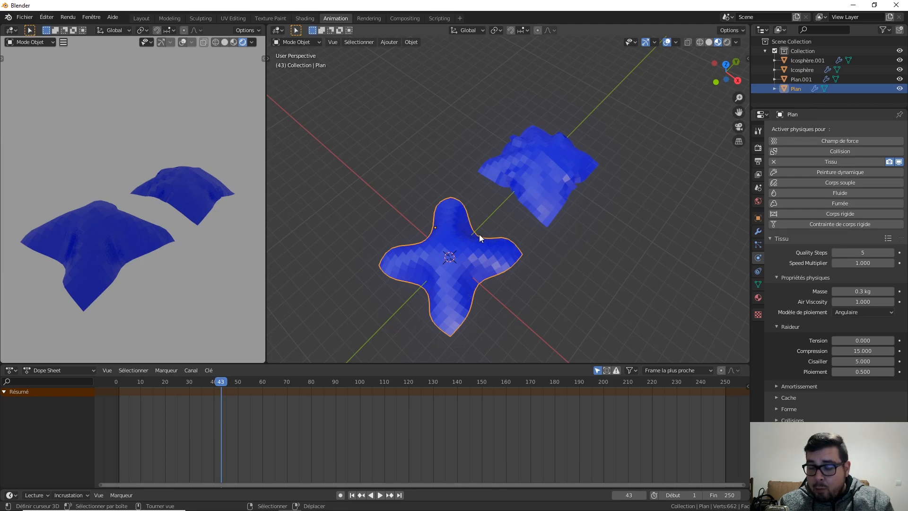
middle_drag(549, 271, 552, 250)
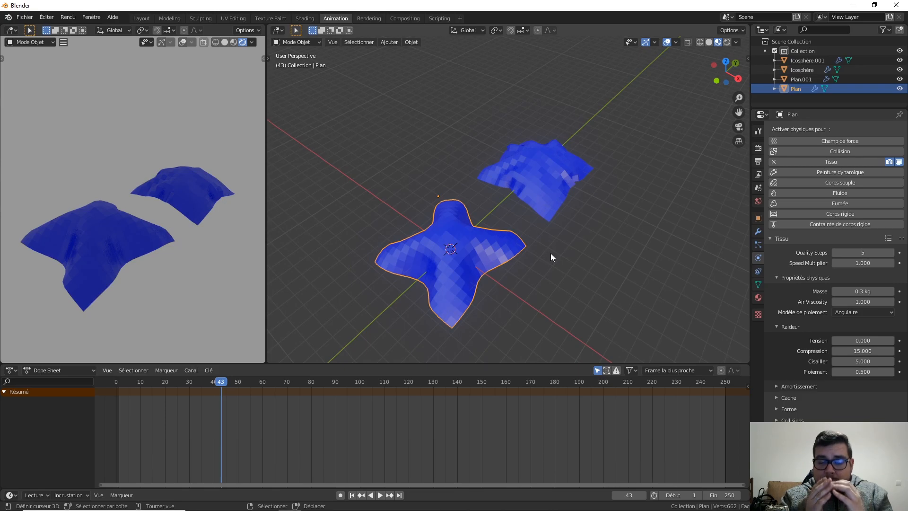
middle_drag(499, 255, 481, 329)
Step: Go back to frame 38, select the back cloth and examine its surface closely from above
mouse_move(218, 382)
mouse_down()
mouse_move(200, 383)
mouse_move(208, 383)
mouse_up()
middle_drag(576, 145, 596, 200)
click(546, 200)
scroll(587, 203, up, 2)
middle_drag(502, 208, 492, 217)
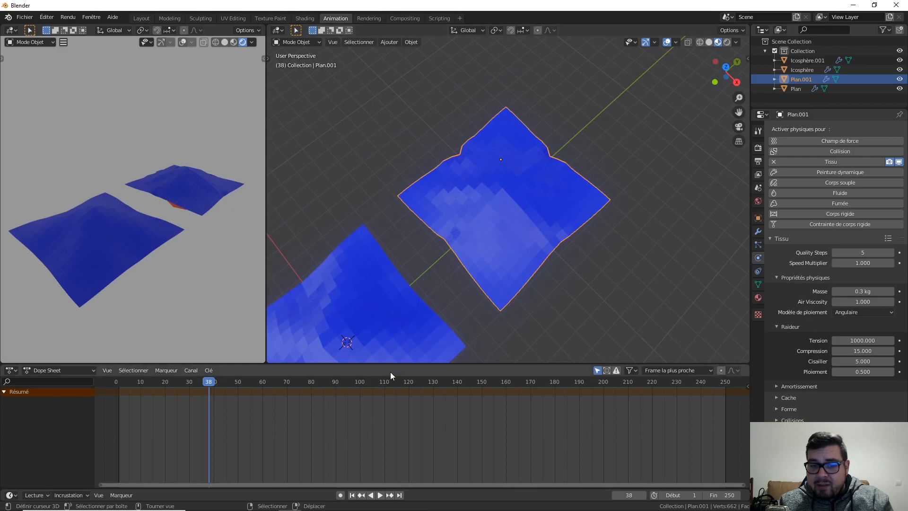
Step: Advance to frame 65 and compare how both cloths wrap their spheres from the side and from behind
drag(208, 383, 275, 391)
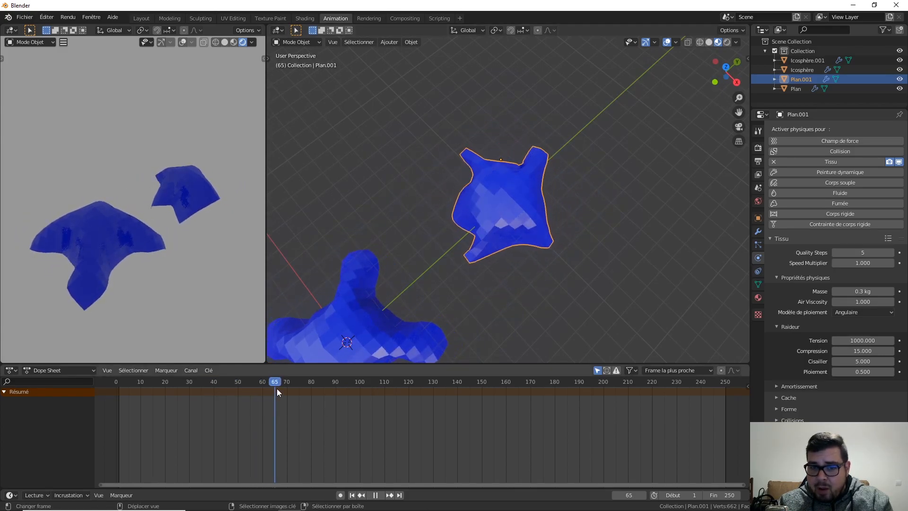
middle_drag(581, 330, 290, 274)
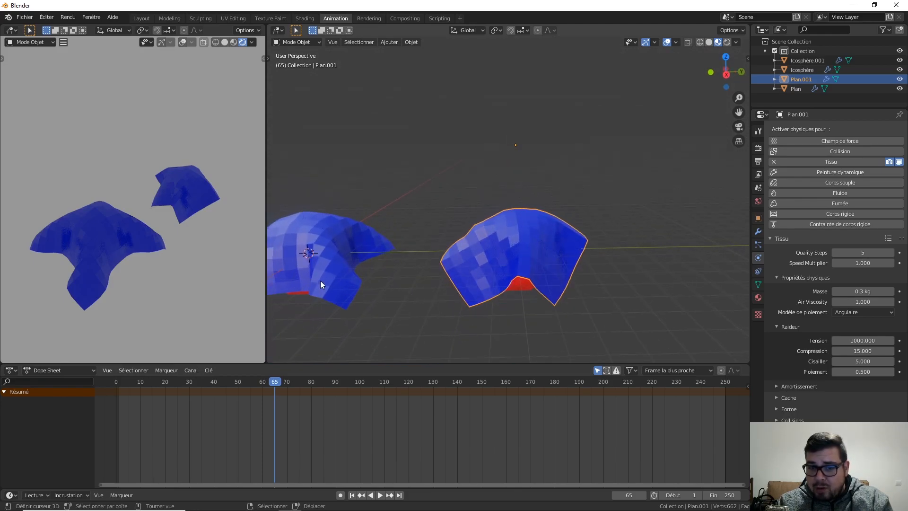
middle_drag(582, 262, 535, 254)
middle_drag(581, 271, 540, 225)
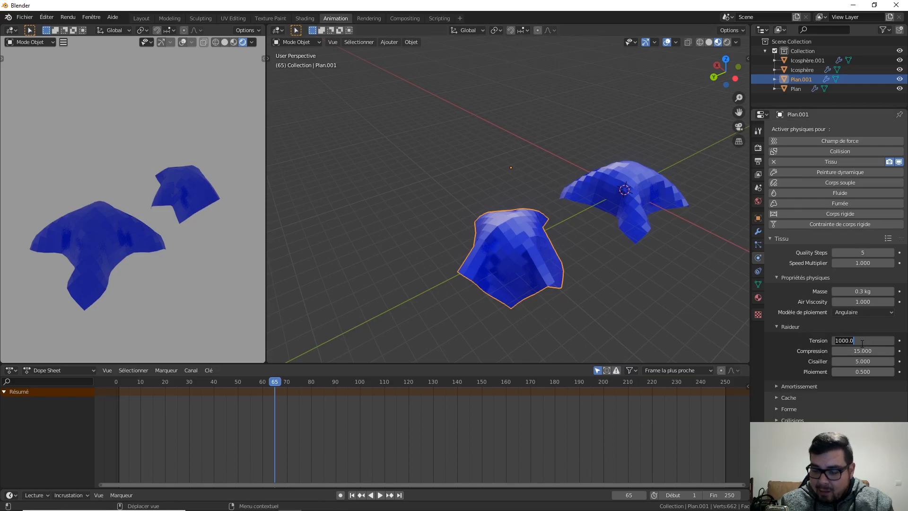
Step: Set the back cloth's stiffness Tension to 5000 and replay the simulation from frame 1 to frame 43
key(Return)
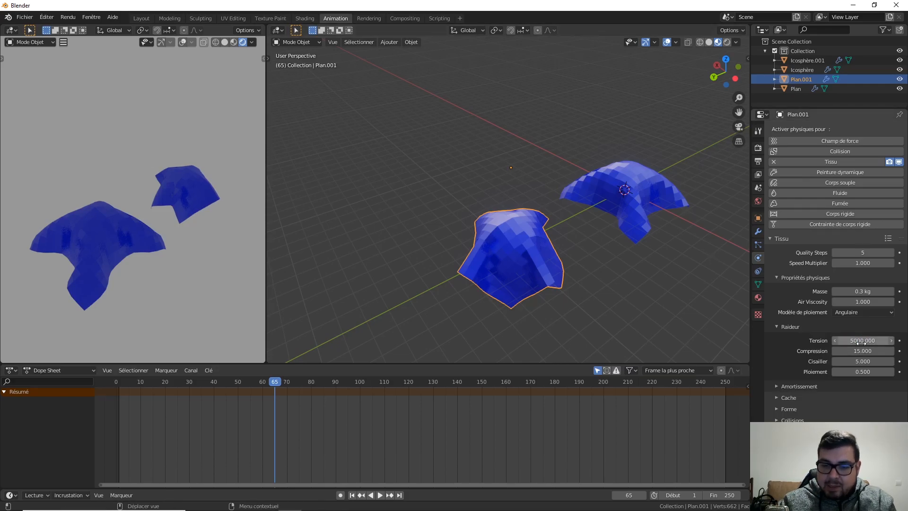
click(356, 495)
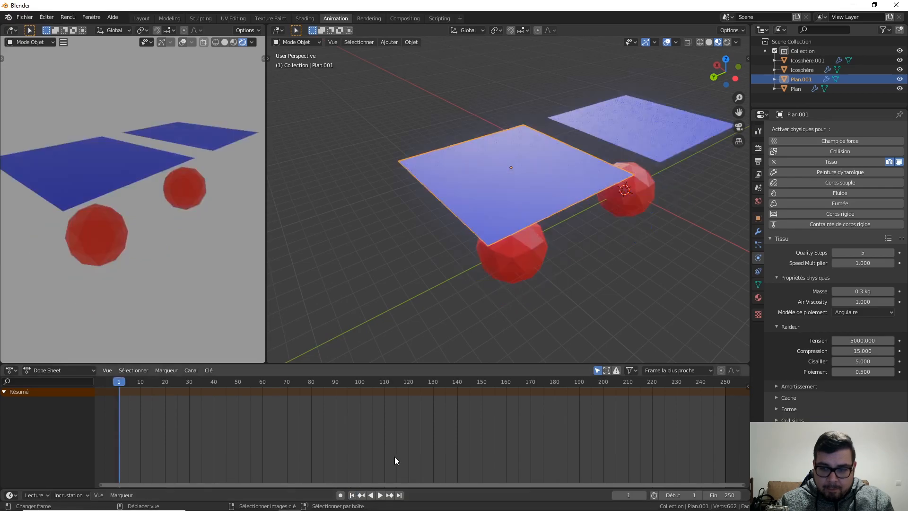
click(654, 149)
key(space)
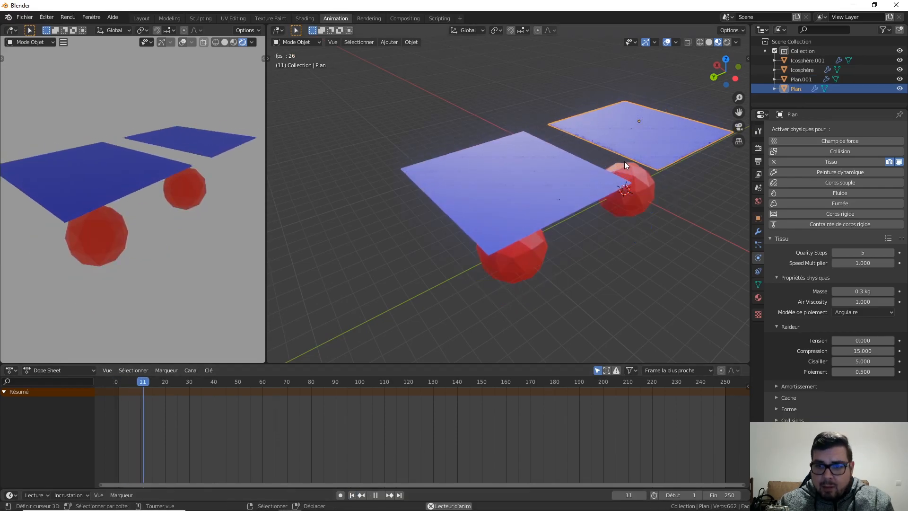
key(space)
middle_drag(509, 277, 537, 226)
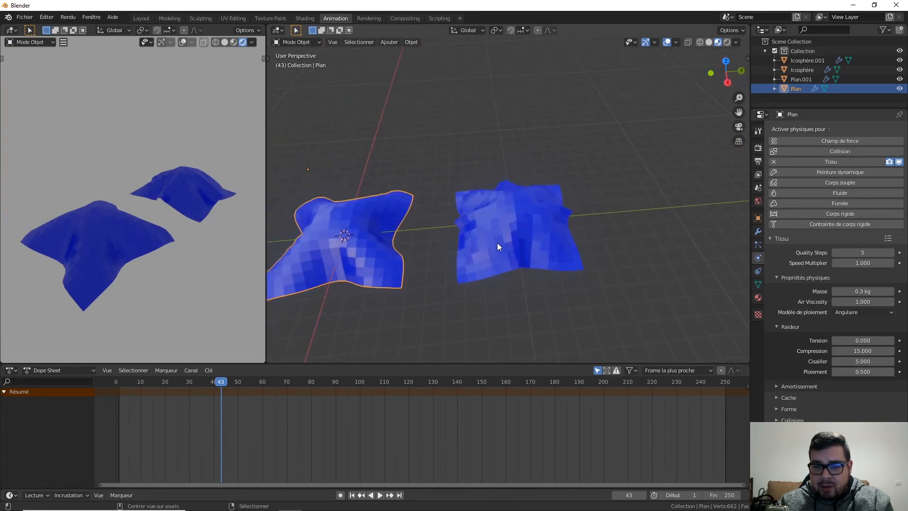
Step: Continue the simulation to frame 167 and compare the shapes of both draped cloths from above
key(space)
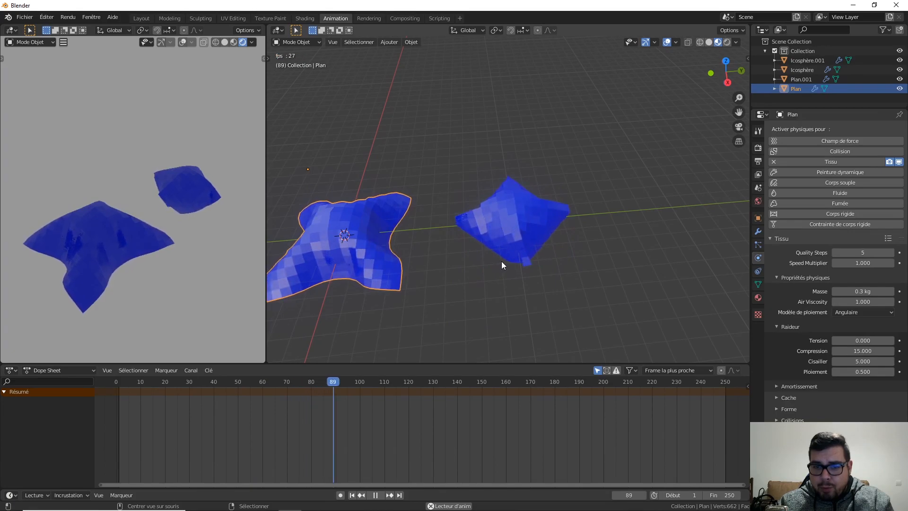
middle_drag(501, 261, 503, 290)
key(space)
middle_drag(551, 268, 522, 204)
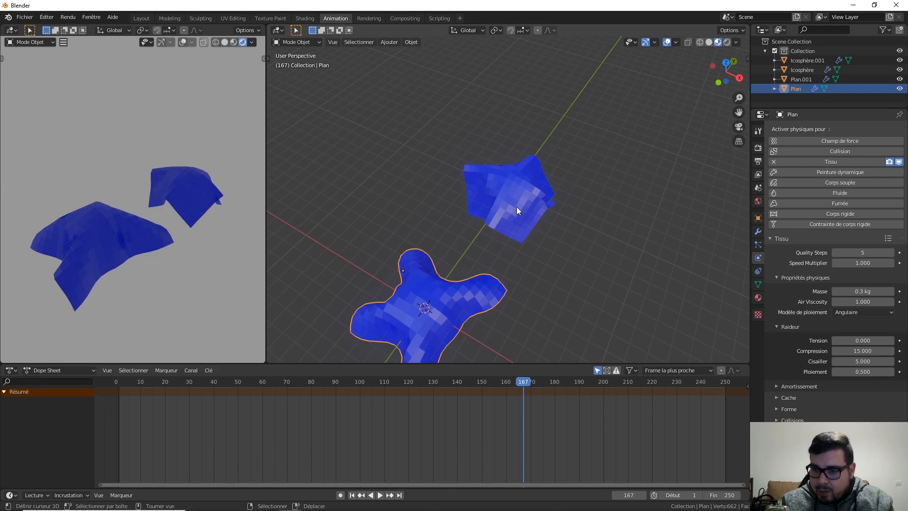
Step: Set the stiffness Tension to 15 on both the back and the front cloth
click(495, 233)
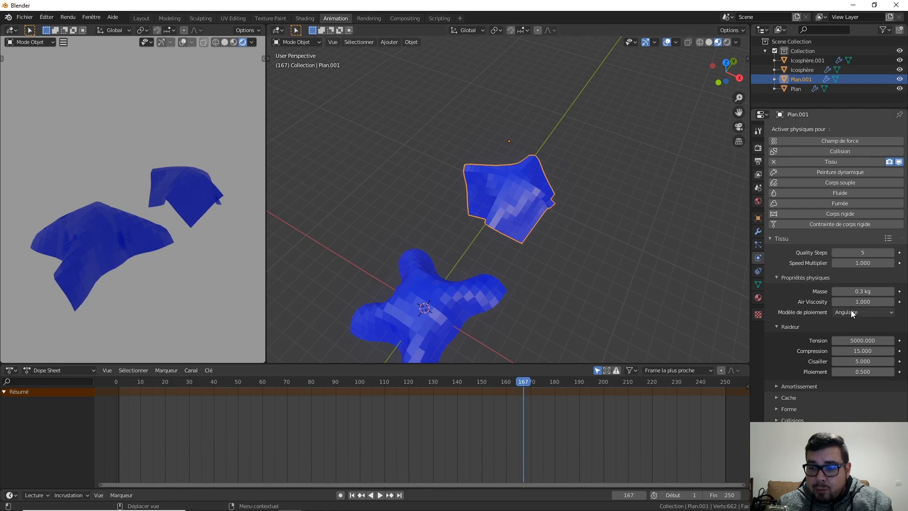
click(866, 340)
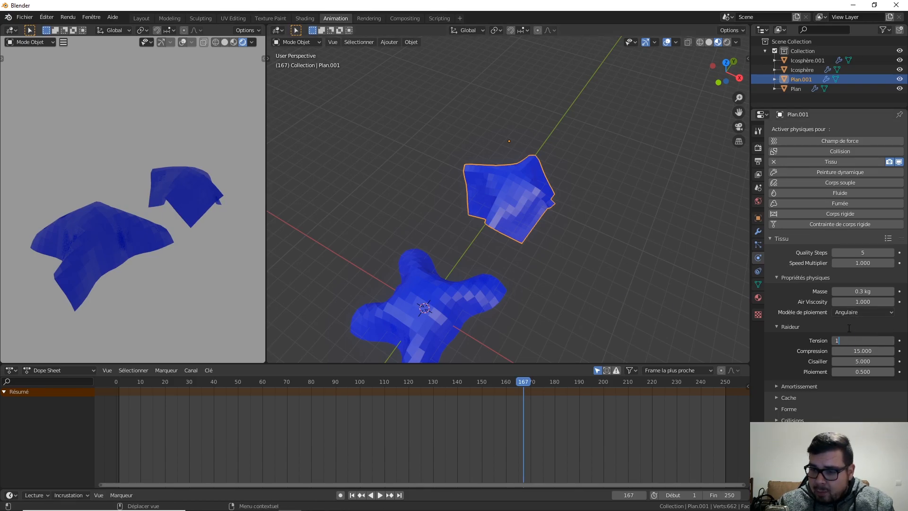
click(440, 288)
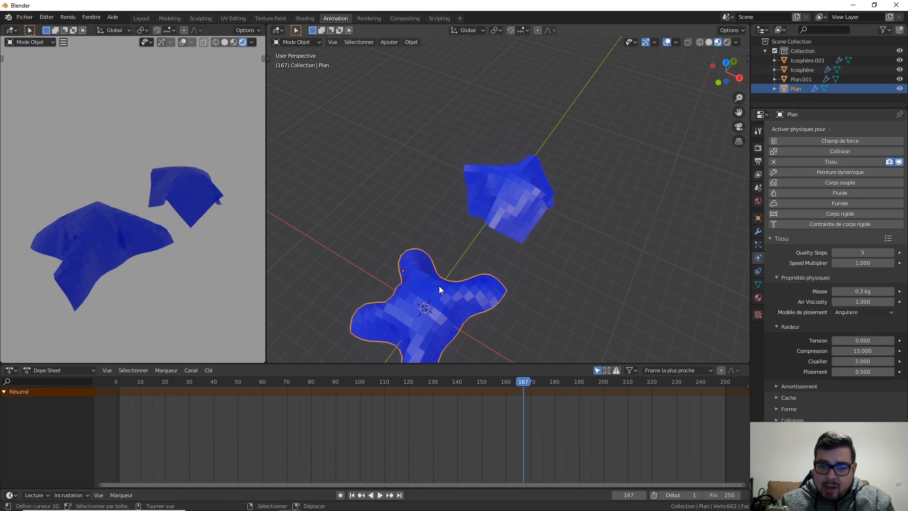
click(861, 340)
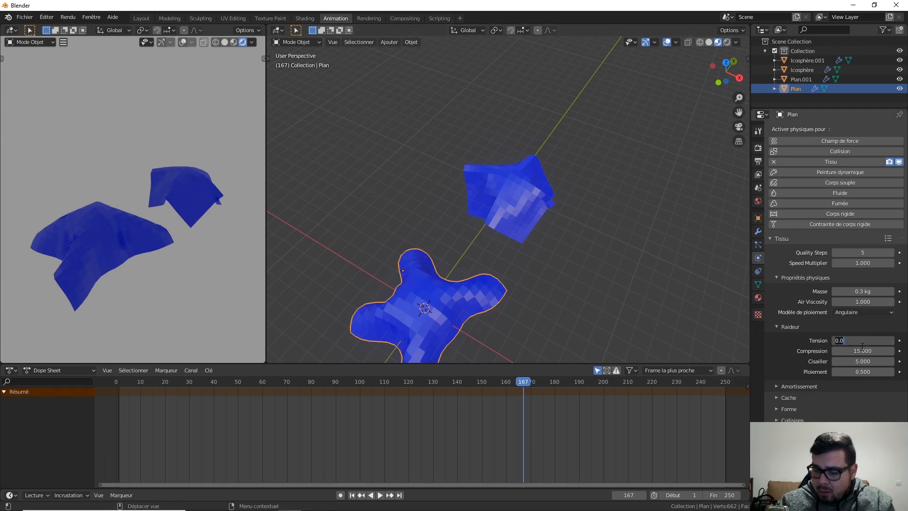
text(15)
key(Return)
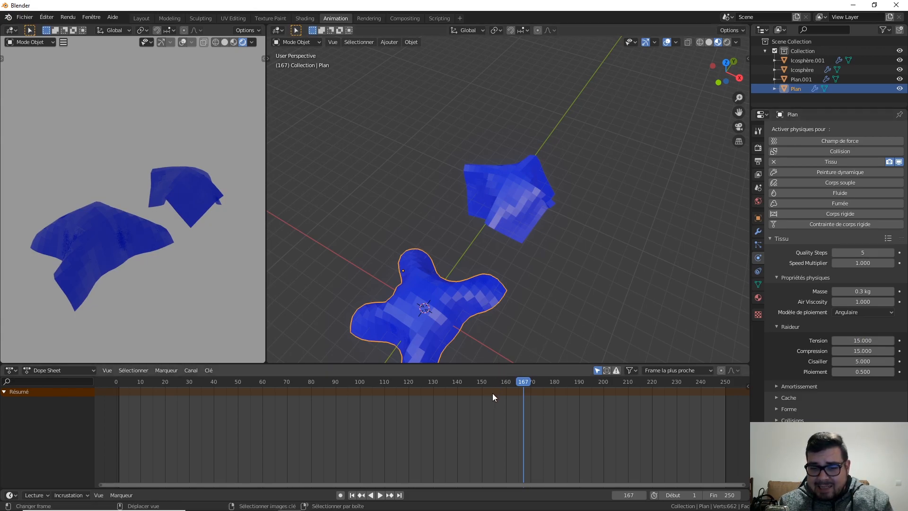
Step: Return to frame 1 and move both icospheres about 7 m straight down along Z
drag(527, 381, 119, 384)
key(space)
middle_drag(568, 305, 539, 243)
middle_drag(461, 231, 437, 218)
click(432, 215)
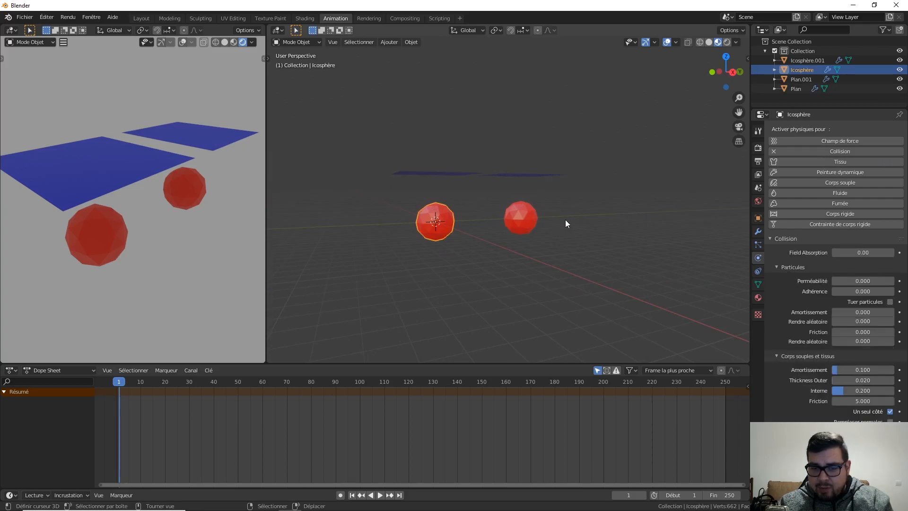
shift+click(522, 215)
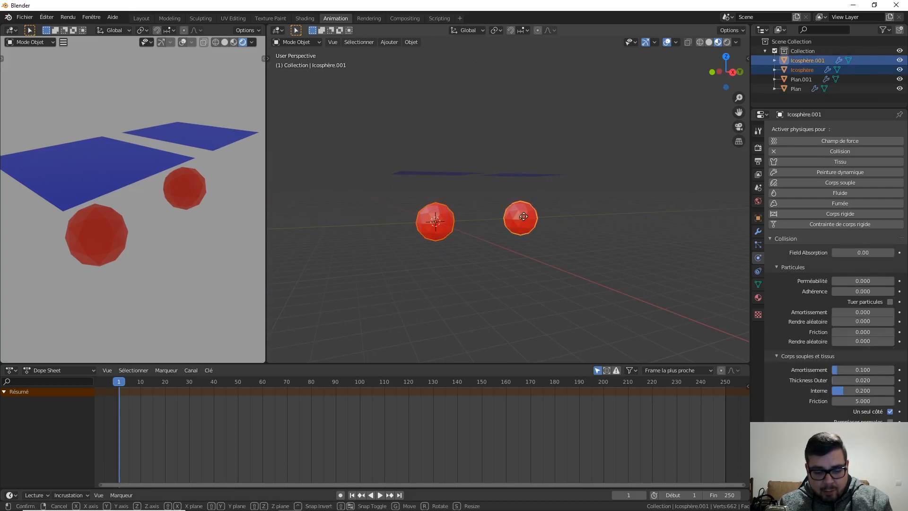
key(g)
key(z)
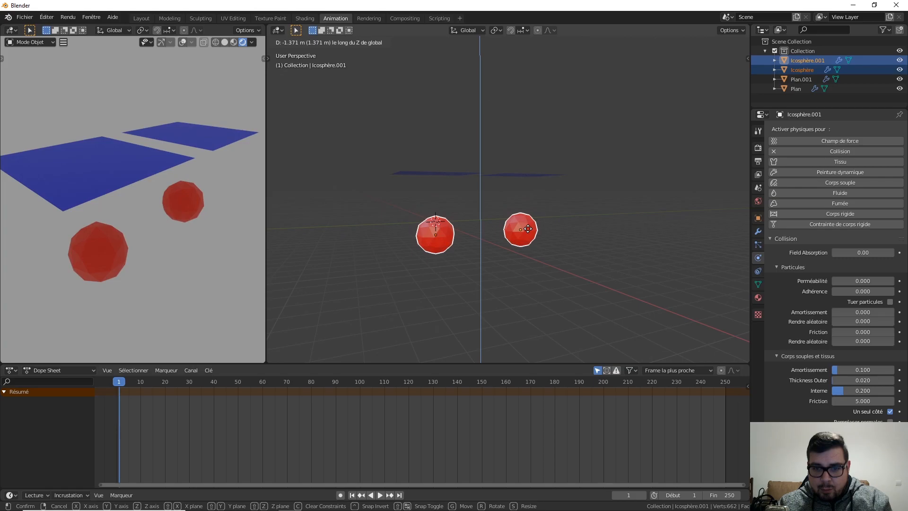
click(539, 279)
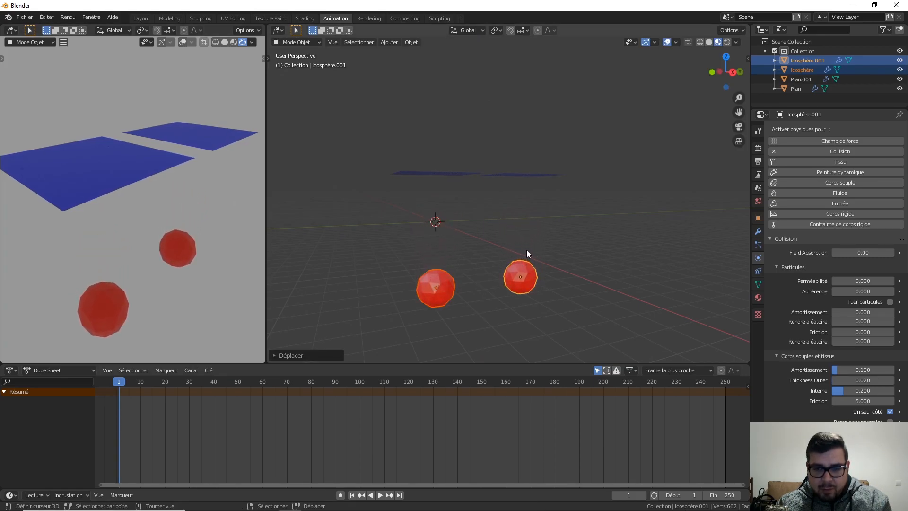
Step: Insert position keyframes at frame 1 for the front and the back icosphere
key(n)
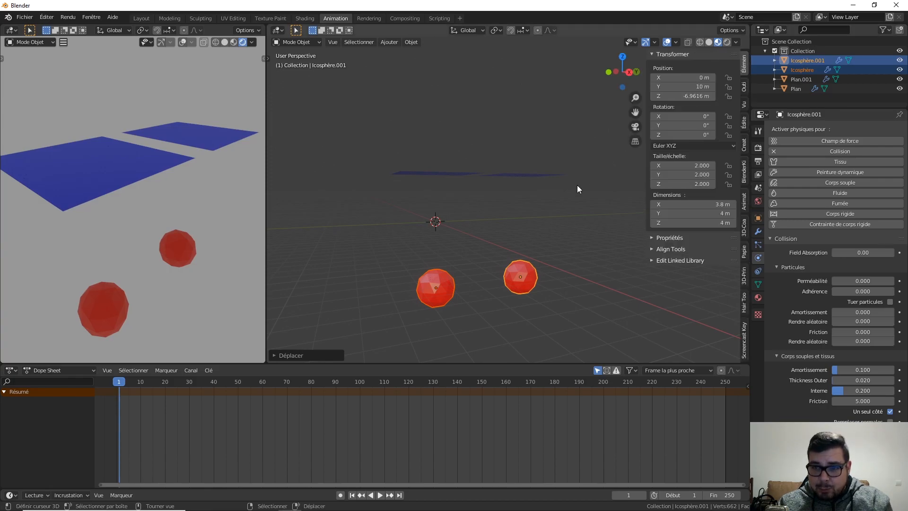
click(435, 288)
right_click(685, 96)
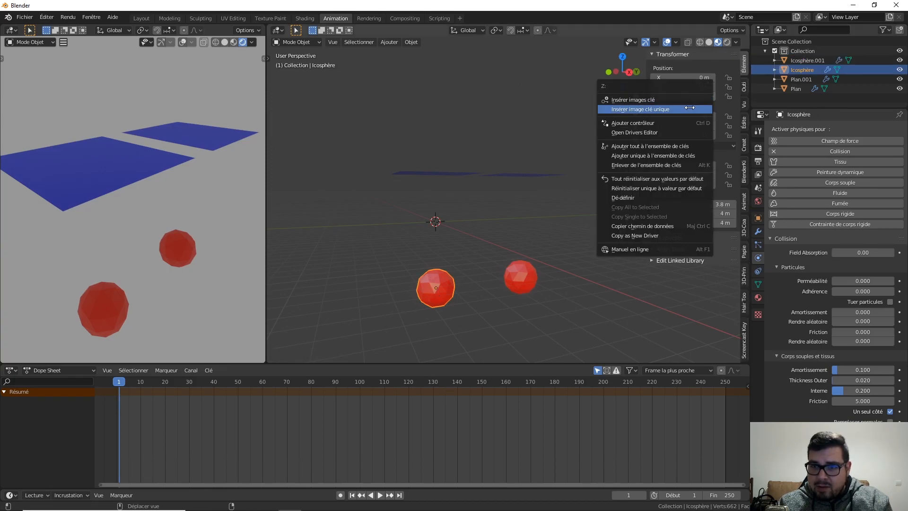
click(675, 100)
right_click(529, 273)
click(528, 273)
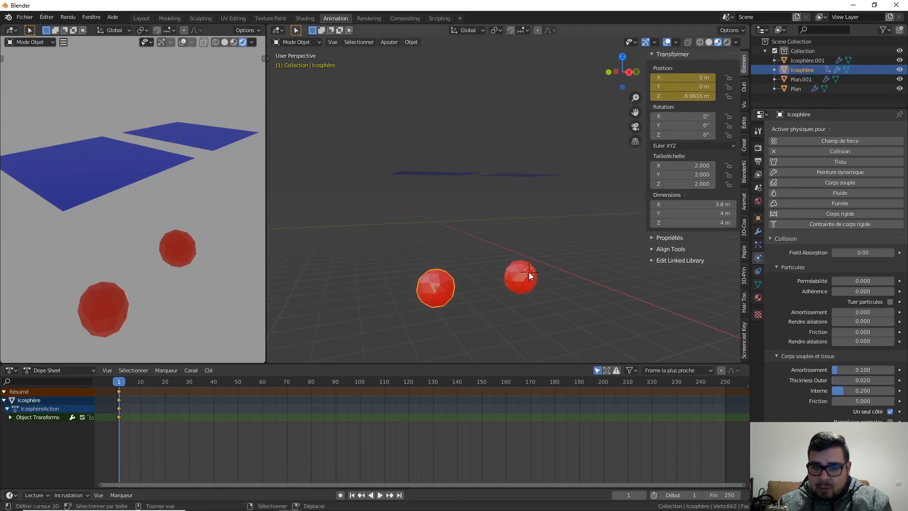
right_click(679, 96)
click(683, 97)
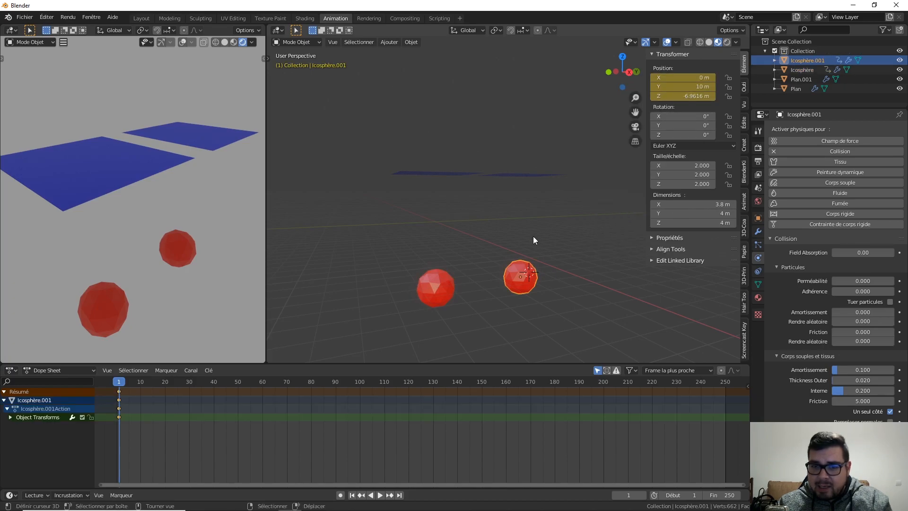
Step: At frame 10, raise the front icosphere about 12 m along Z through its plane and keyframe its position
drag(129, 381, 140, 382)
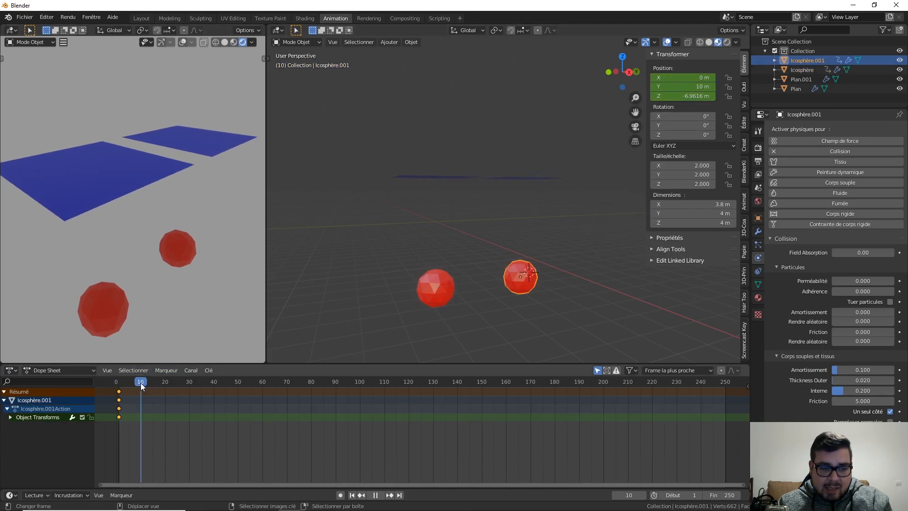
right_click(444, 286)
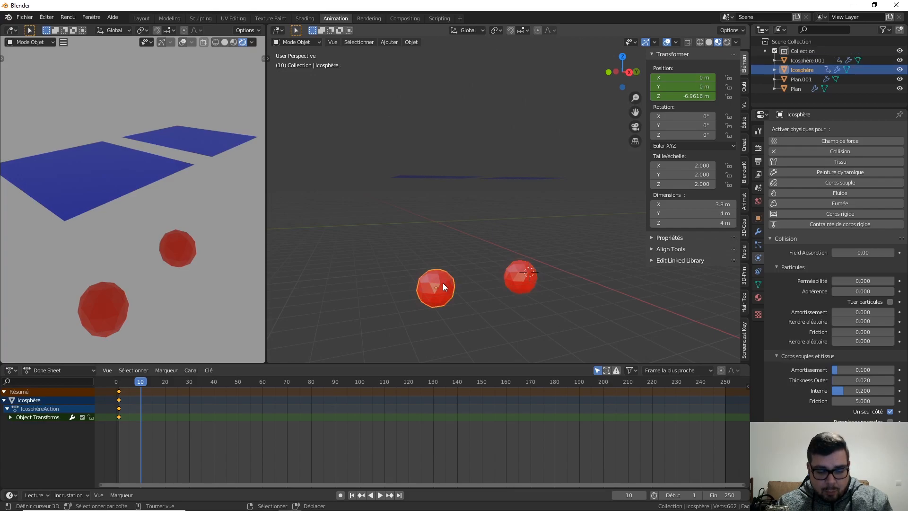
key(g)
key(z)
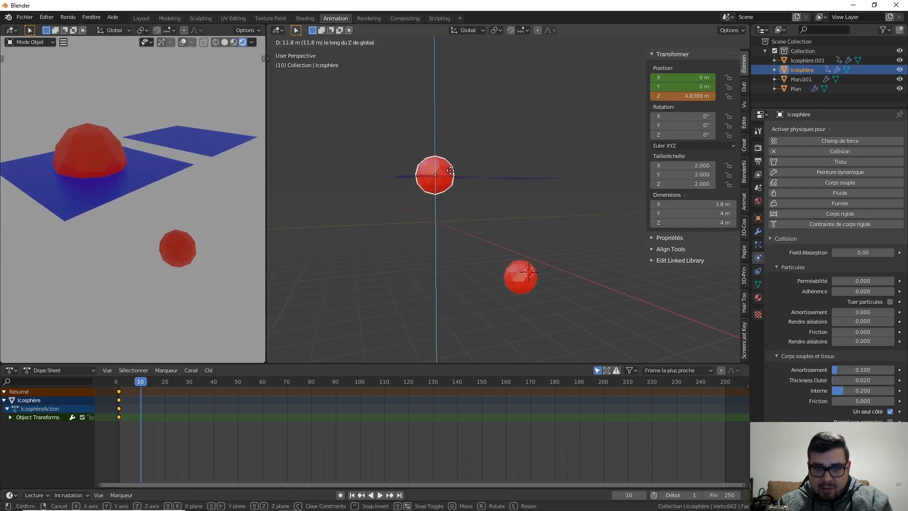
click(450, 168)
right_click(691, 96)
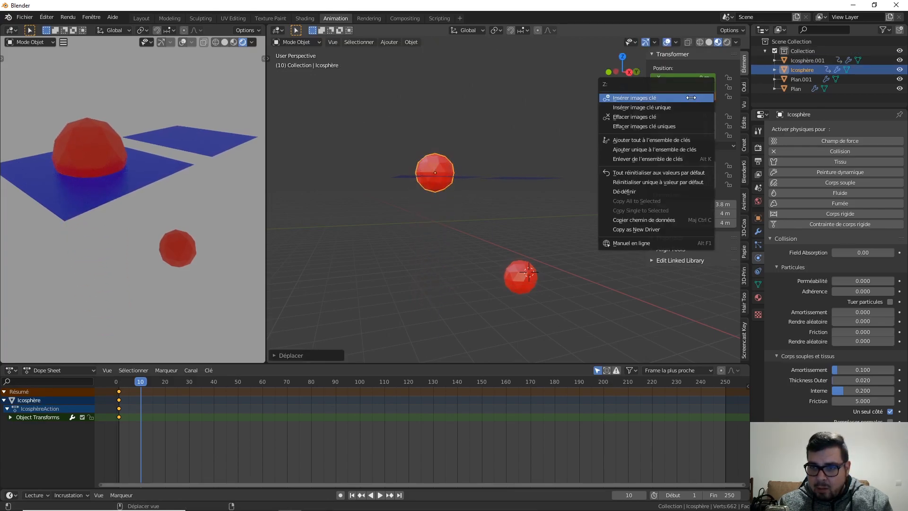
click(688, 100)
Step: Raise the back icosphere along Z to a height of about 5.16 m and keyframe its position at frame 10
click(523, 270)
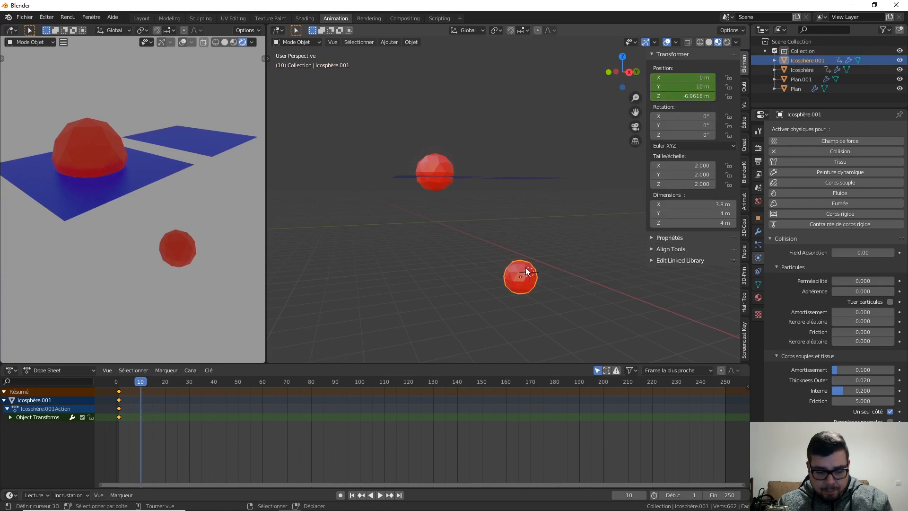
key(g)
key(z)
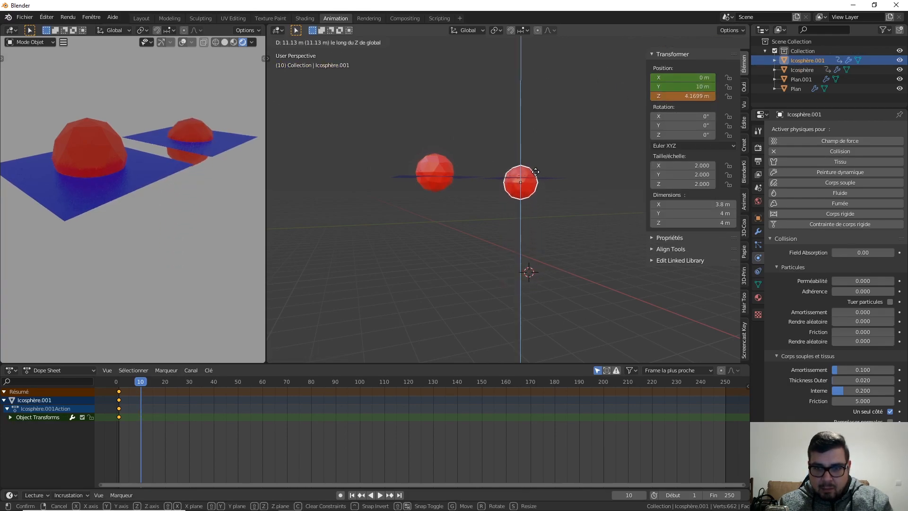
click(539, 164)
right_click(685, 96)
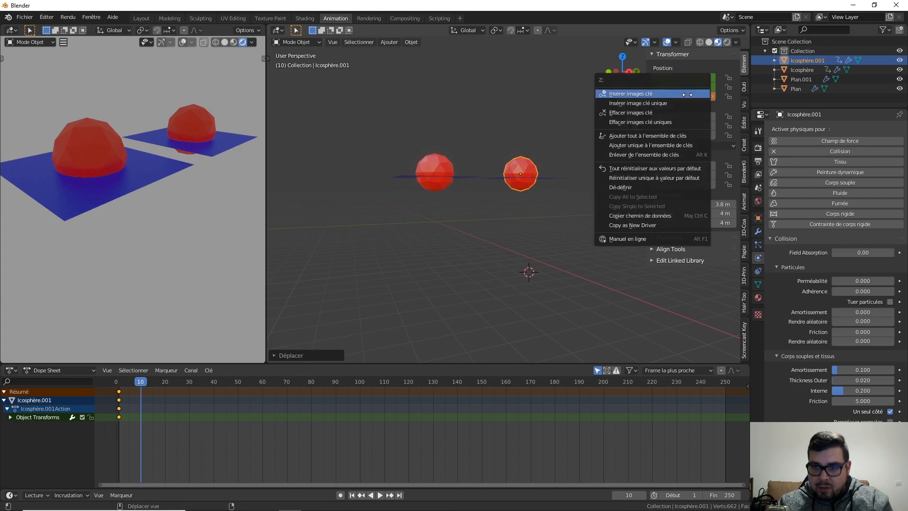
click(686, 97)
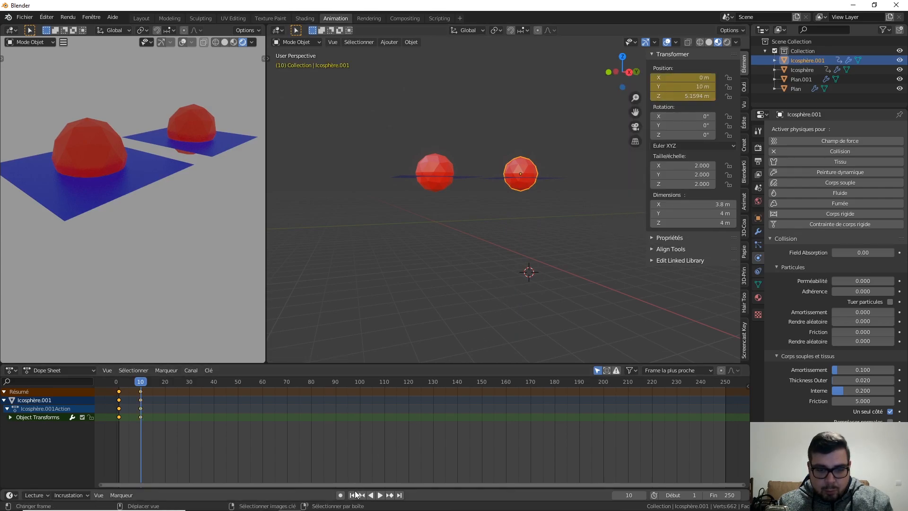
Step: Play the simulation from frame 1 to frame 38 and examine how the rising spheres throw up both cloths
key(shift+Left)
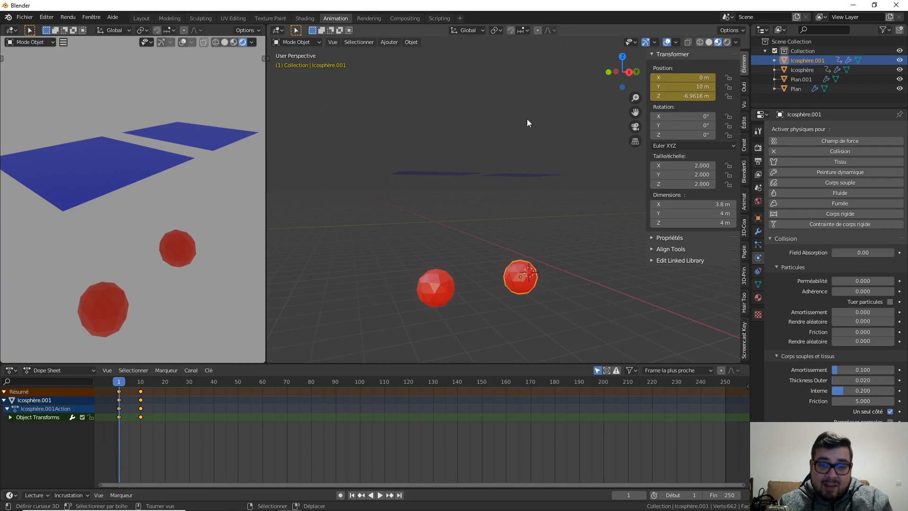
middle_drag(538, 191, 551, 215)
key(space)
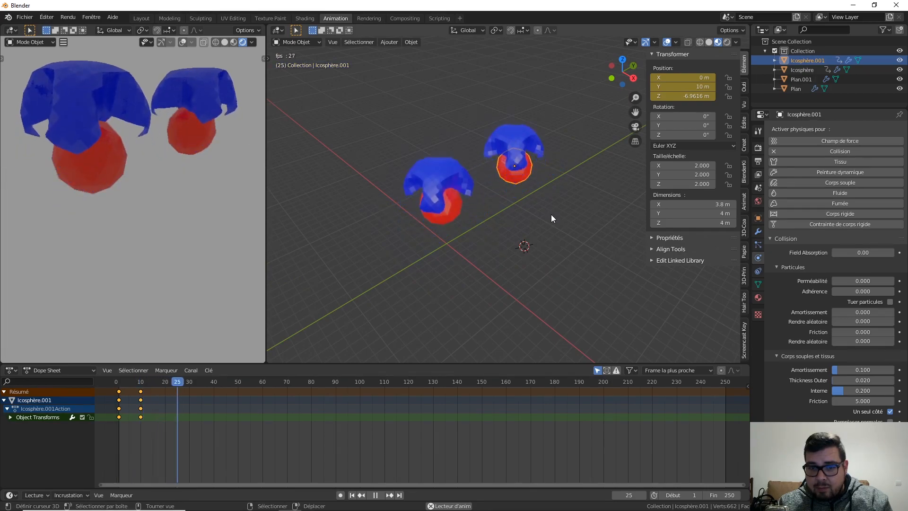
key(space)
middle_drag(551, 221, 560, 203)
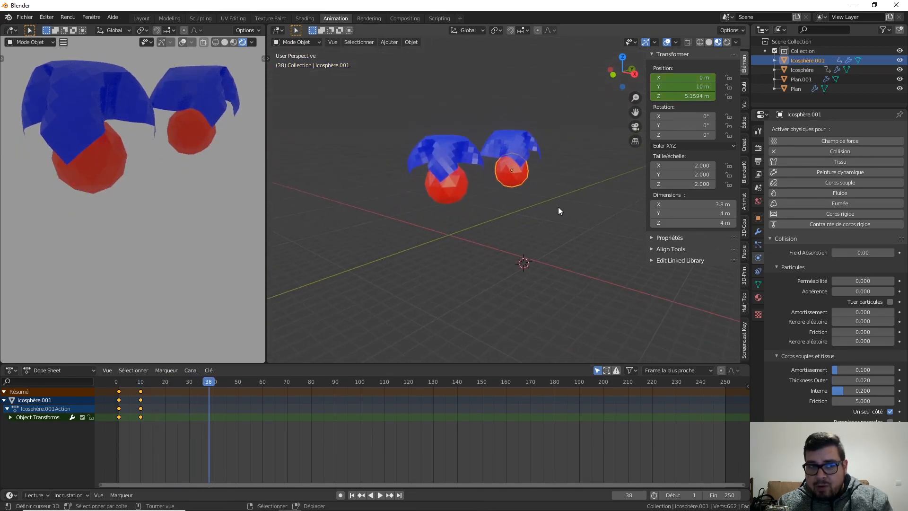
Step: Step back through frames 8 and 9, replaying from the start, to inspect how the spheres hit the cloths
drag(214, 384, 141, 395)
key(space)
middle_drag(411, 276, 465, 233)
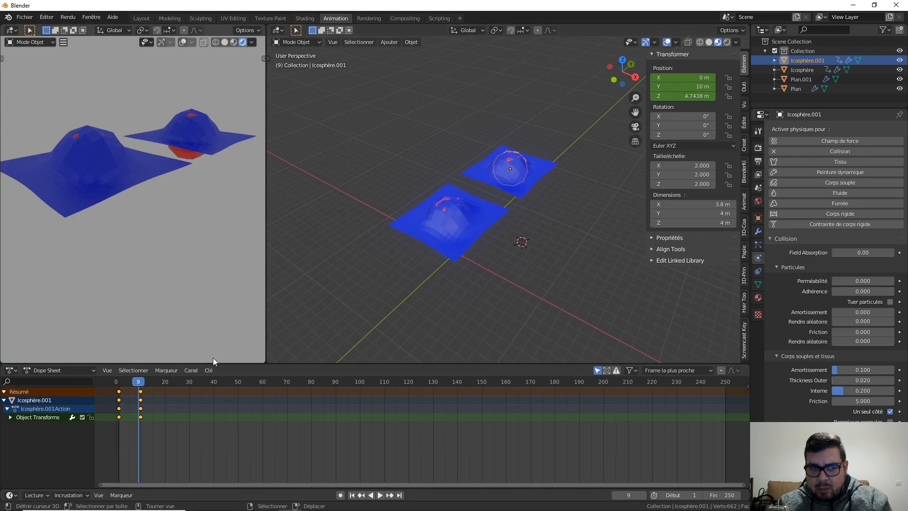
click(137, 382)
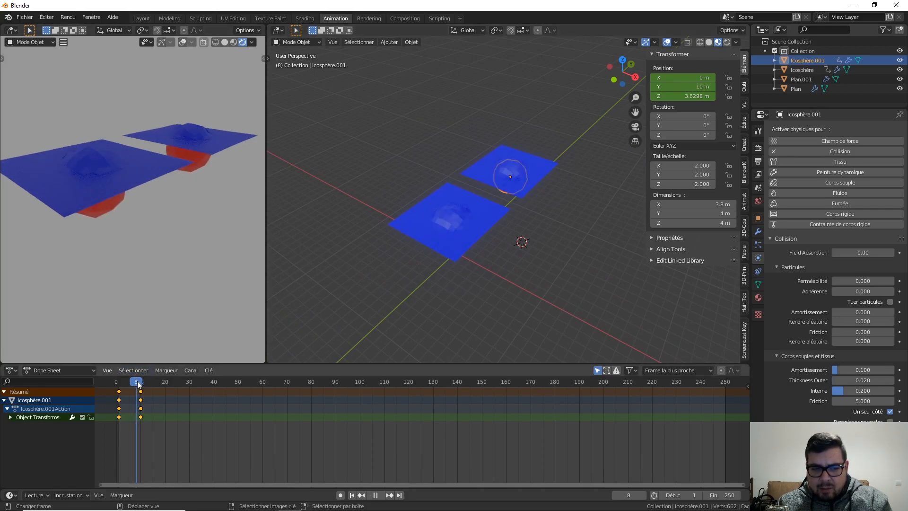
click(353, 497)
key(space)
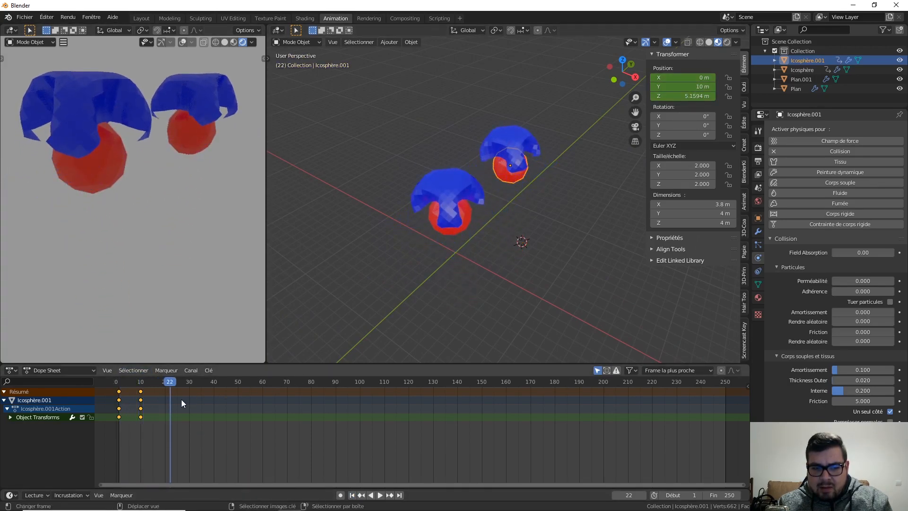
drag(164, 384, 138, 385)
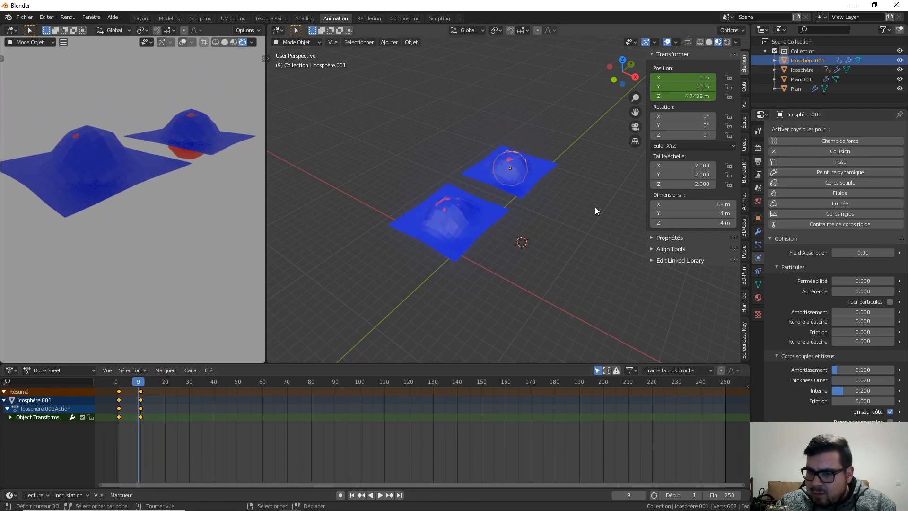
Step: Set the cloth Quality Steps to 10 on both the back and front planes
click(514, 181)
click(866, 255)
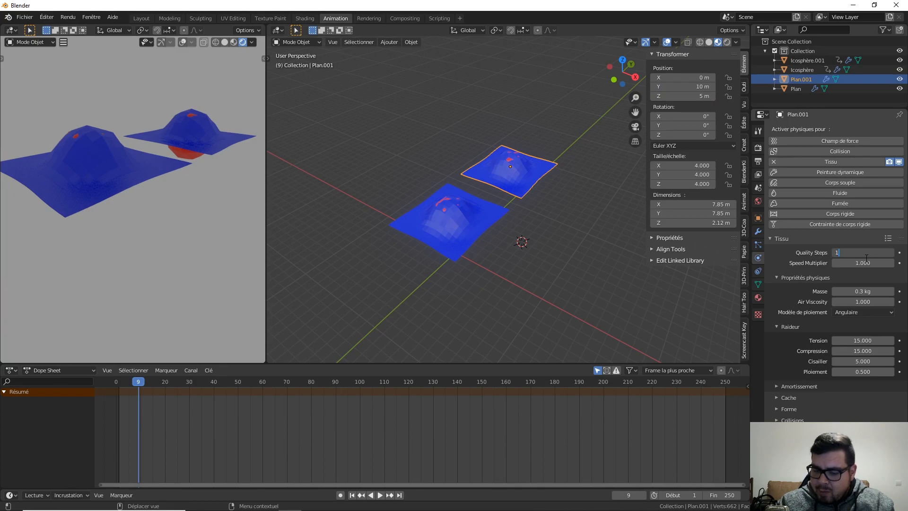
click(481, 228)
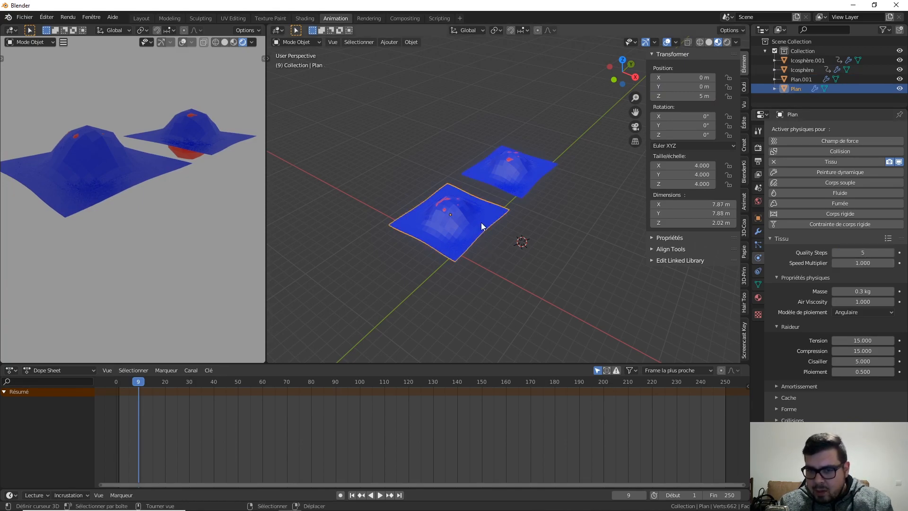
click(860, 254)
text(10)
key(Return)
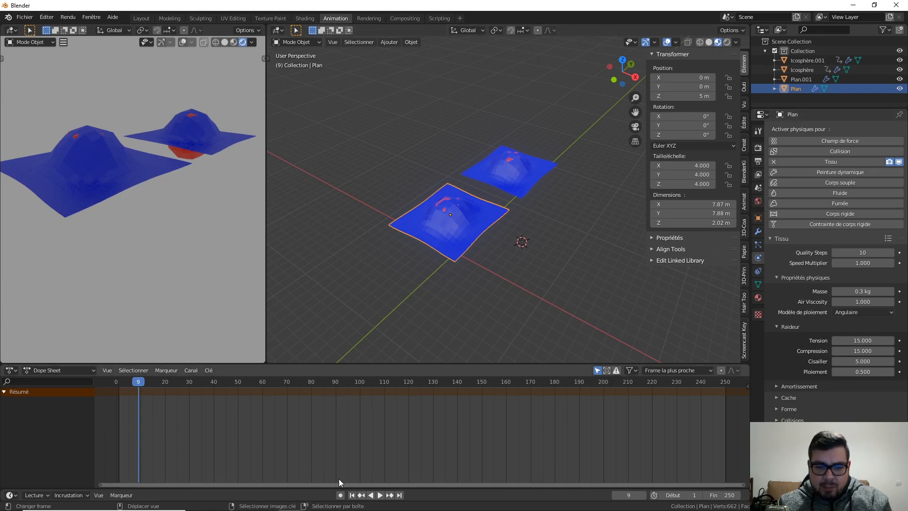
Step: Replay the simulation from the start and scrub through frames 10, 236 and 59 to examine both cloths from above and below
click(351, 495)
key(space)
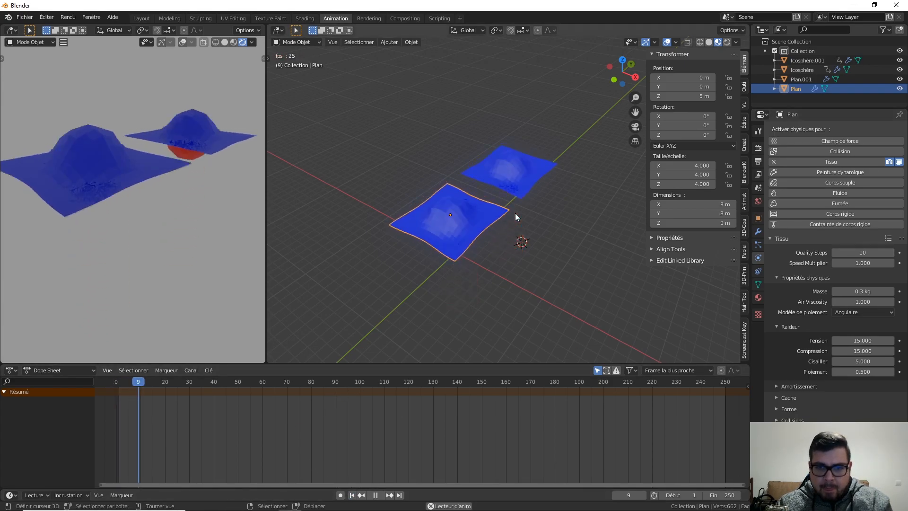
drag(158, 381, 140, 392)
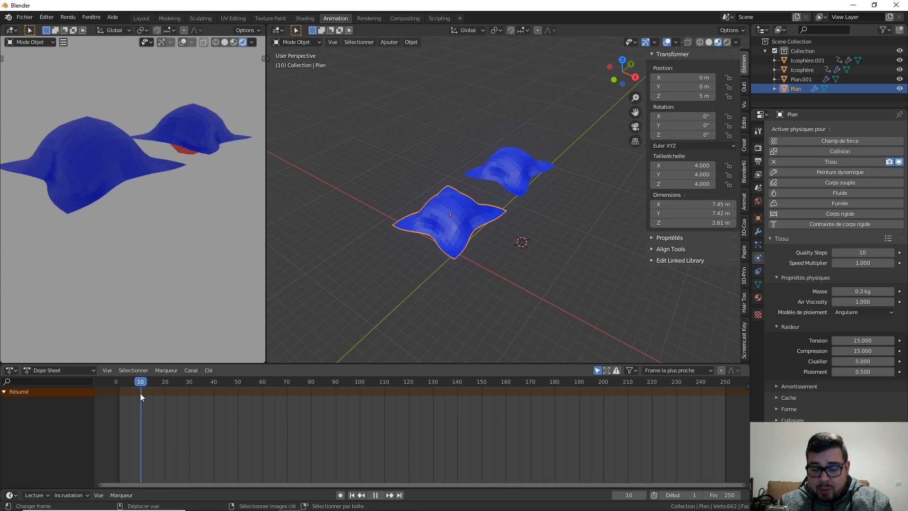
drag(140, 393, 690, 458)
middle_drag(555, 307, 572, 249)
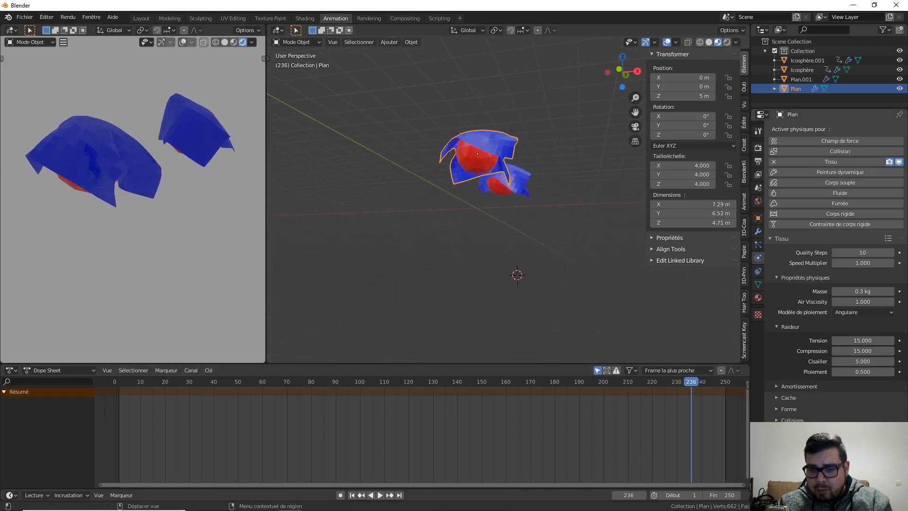
key(space)
drag(723, 386, 252, 393)
key(space)
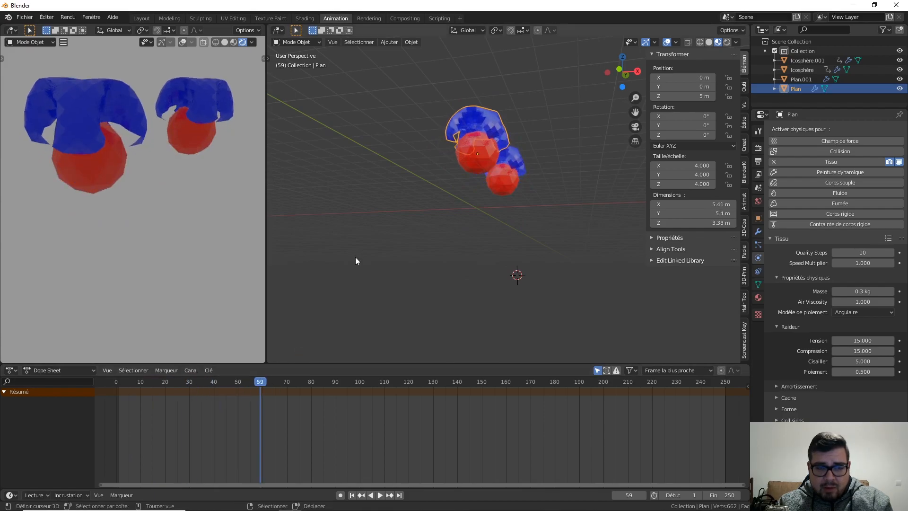
middle_drag(355, 256, 373, 289)
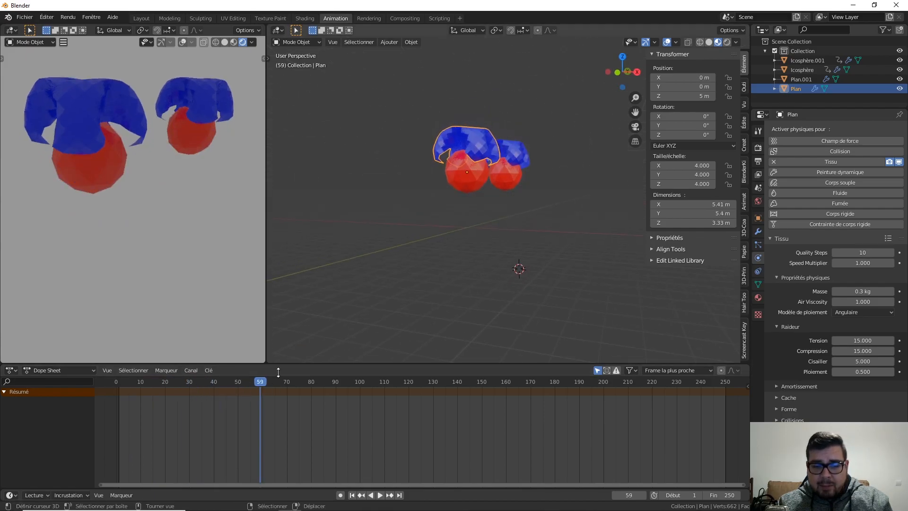
Step: Return to frame 1 and set compression stiffness to 0 on the front plane and 500 on the back plane
click(353, 495)
middle_drag(580, 195, 563, 235)
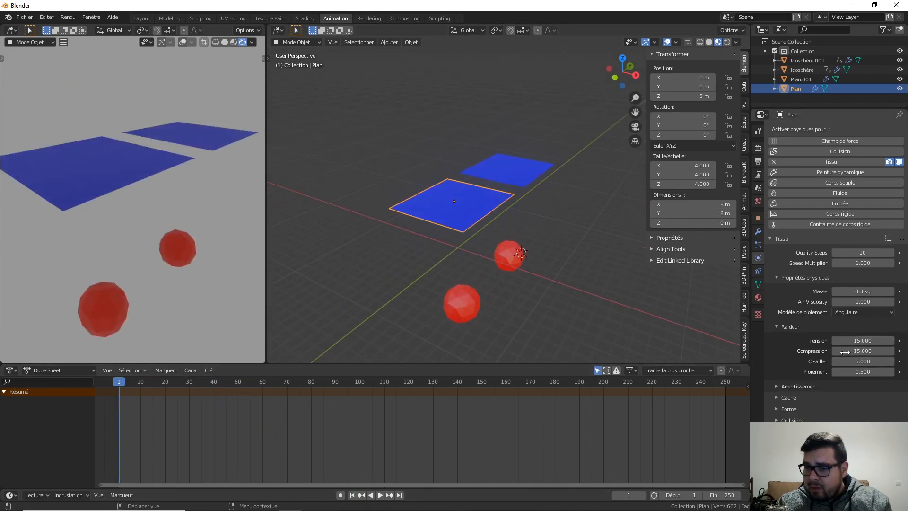
drag(852, 352, 852, 352)
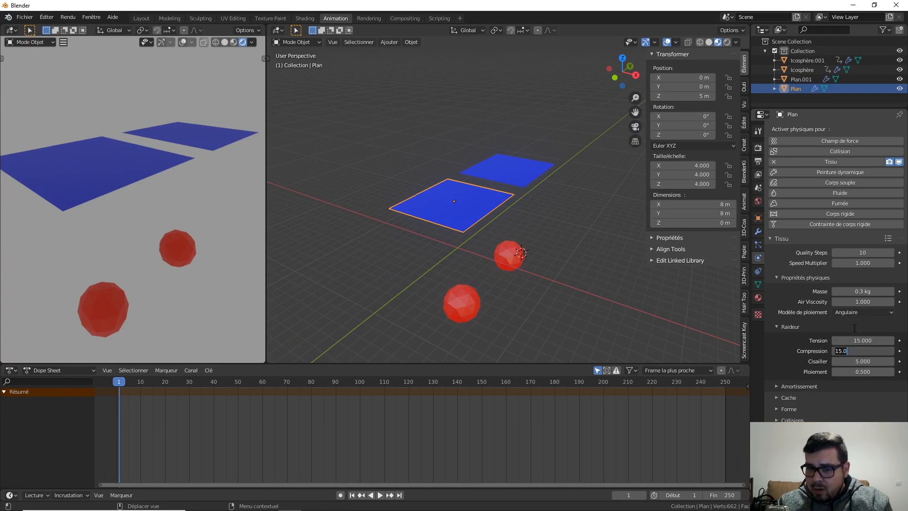
click(520, 168)
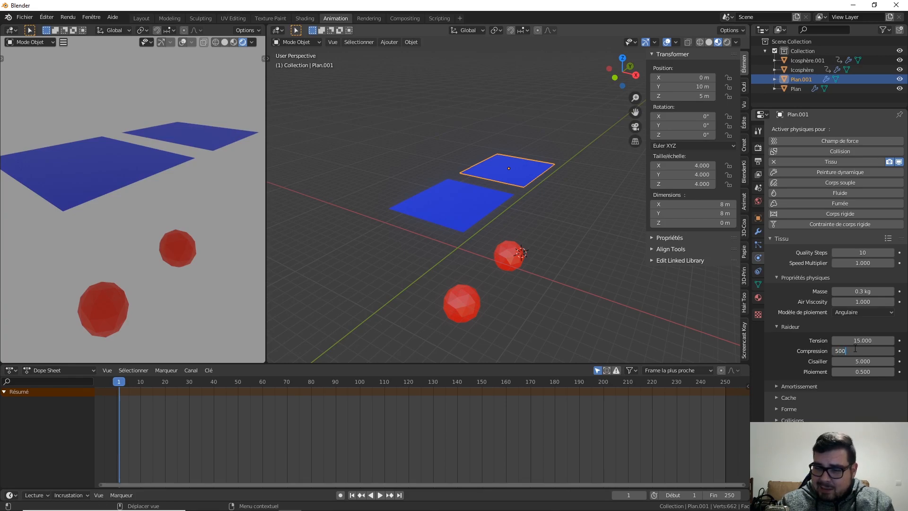
key(Return)
Step: Play the simulation to frame 44 and scrub back to frame 8 to compare the two compression settings
click(380, 494)
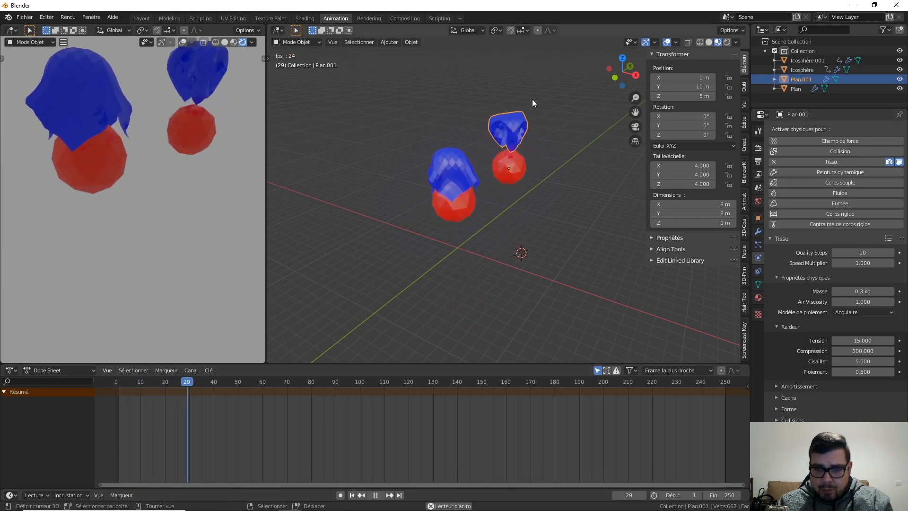
key(space)
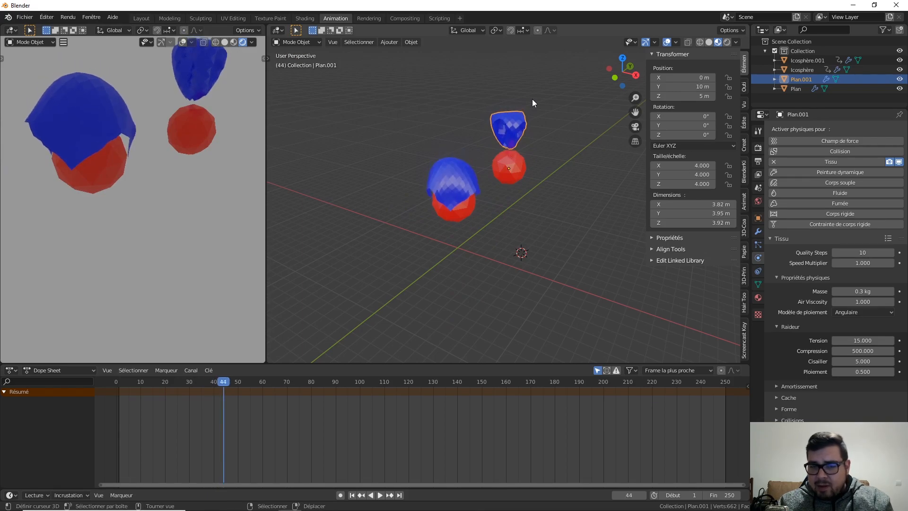
click(462, 187)
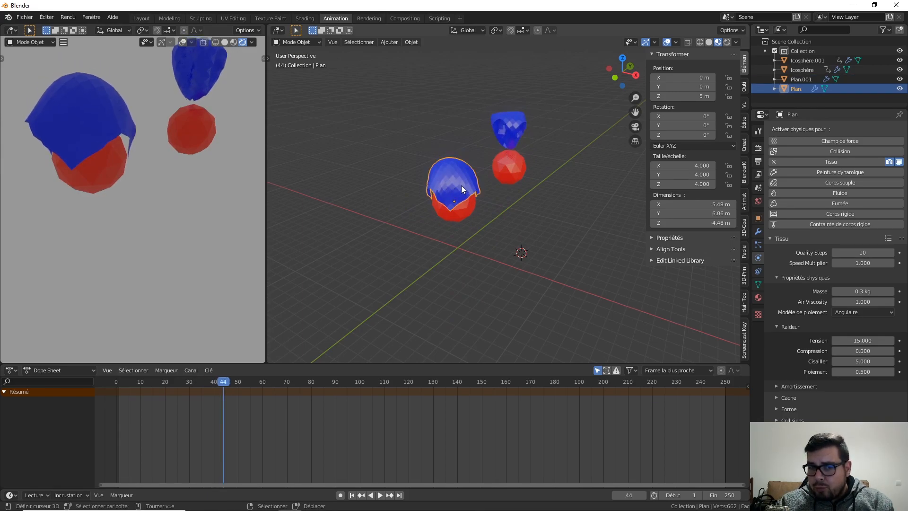
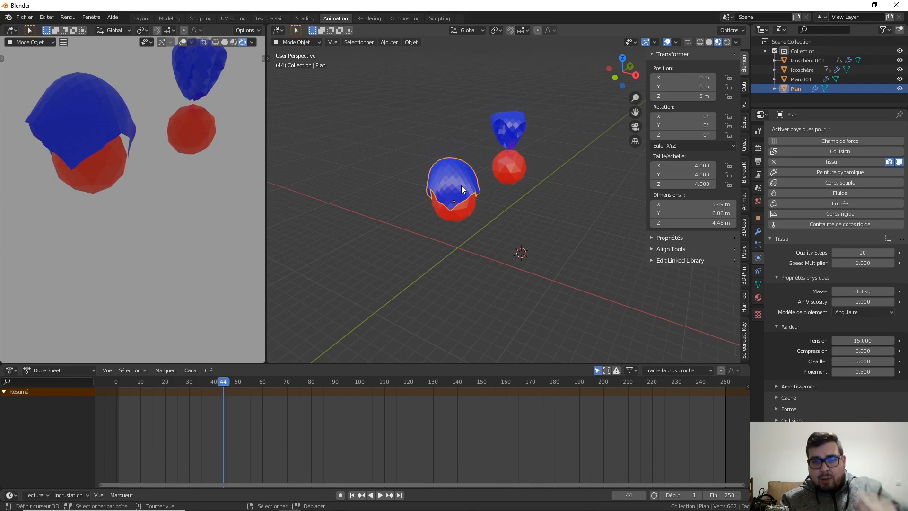
drag(220, 384, 135, 386)
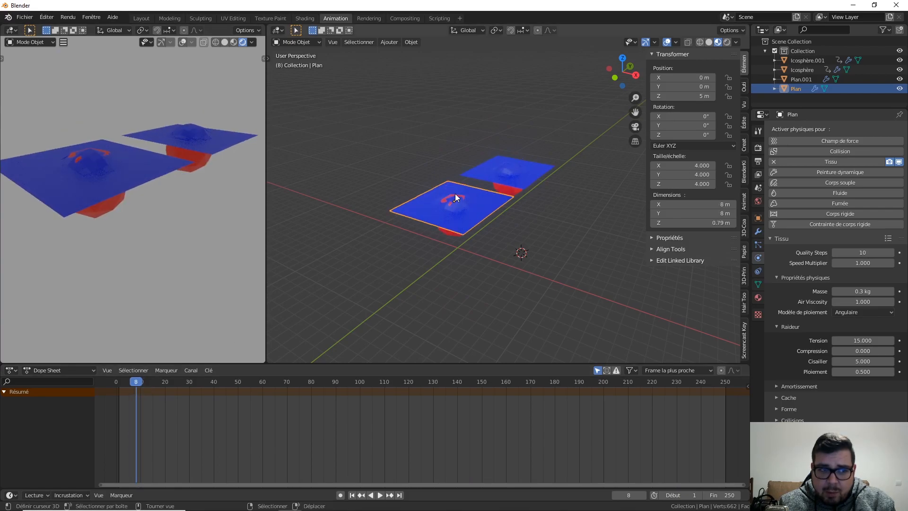
Step: Raise the front plane's Quality Steps to 20, replay the impact around frame 10 and return to frame 1
mouse_move(878, 248)
mouse_down()
mouse_move(888, 248)
mouse_move(878, 248)
mouse_up()
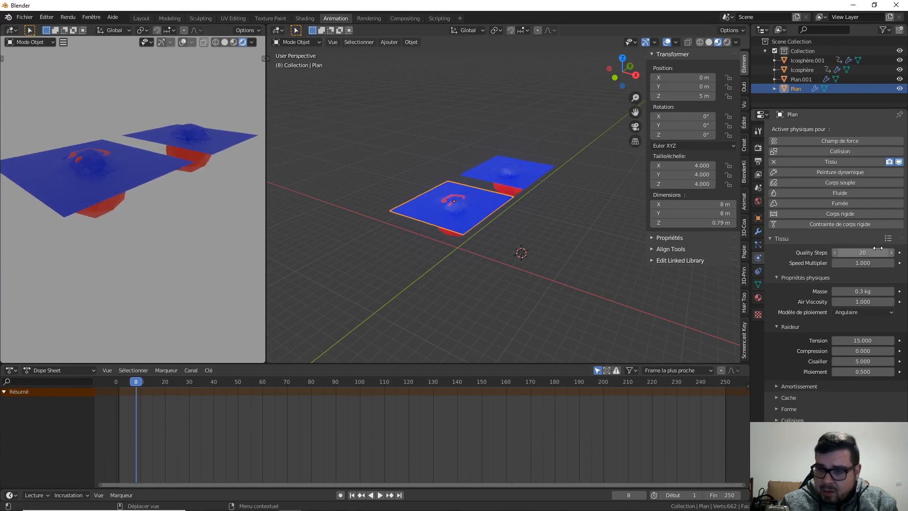
click(358, 495)
click(380, 495)
click(381, 495)
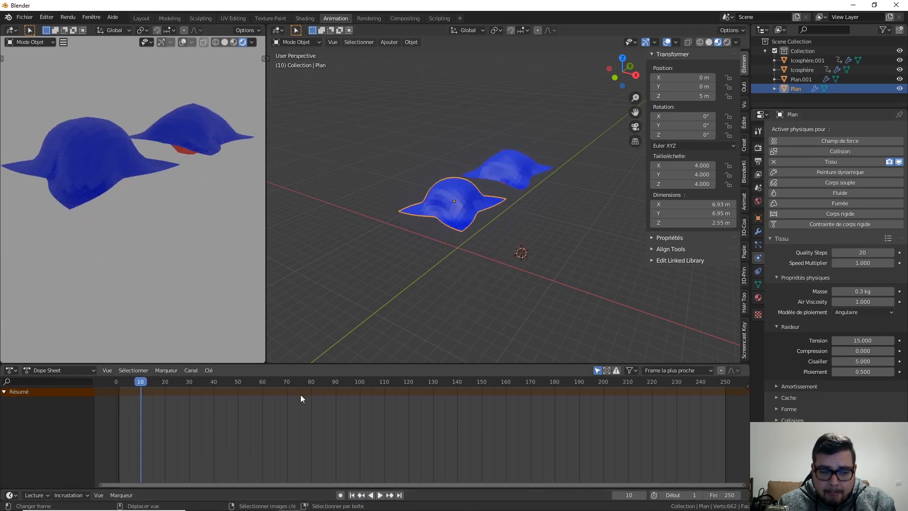
drag(154, 384, 119, 412)
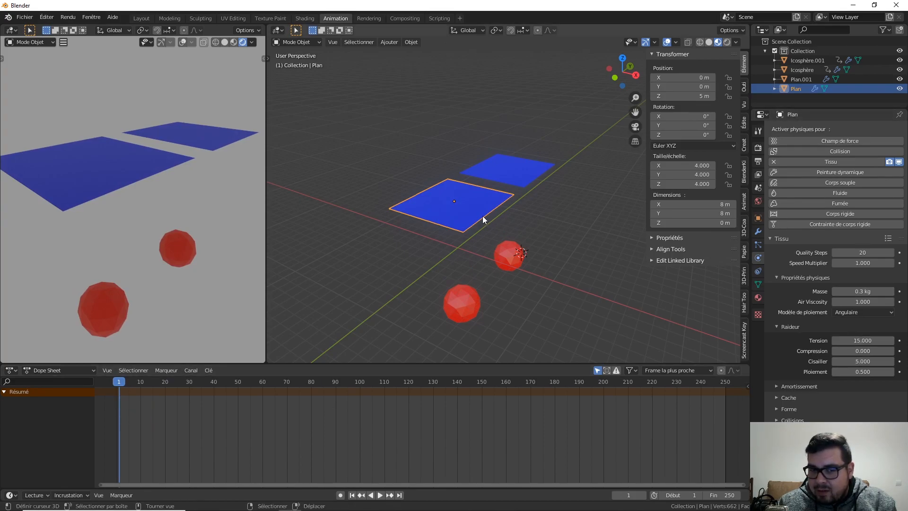
Step: Set the compression stiffness back to 15 on both the front and back planes
click(863, 350)
text(15)
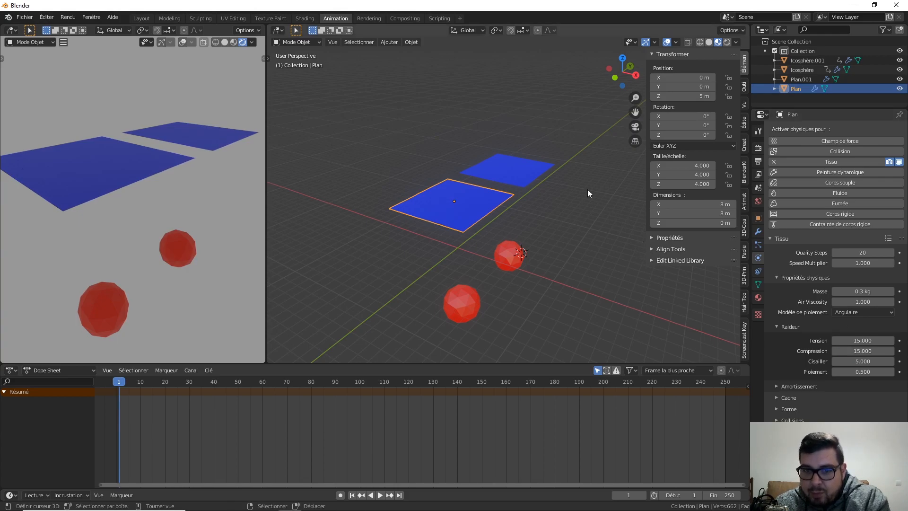
click(508, 170)
click(857, 347)
text(15)
key(Return)
Step: Try to enter 05 as the back plane's shear stiffness
click(862, 361)
text(5.0)
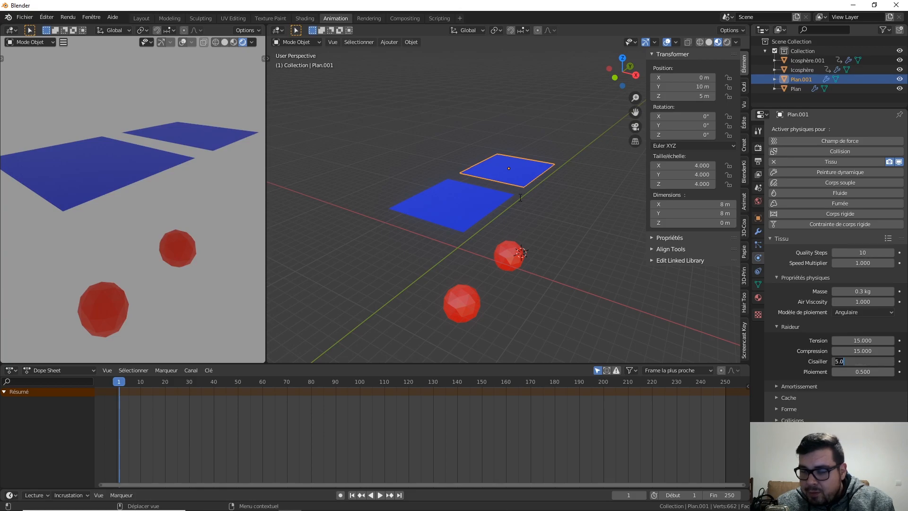
key(BackSpace)
key(BackSpace)
key(BackSpace)
text(0.)
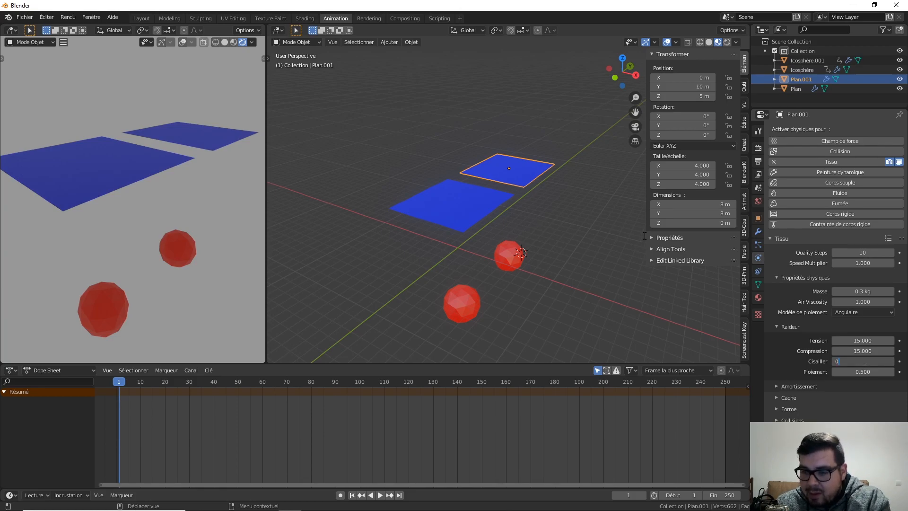
text(5)
key(Return)
Step: Set the shear stiffness to 0 on the front plane and 50 on the back plane
click(448, 200)
click(862, 360)
text(0)
key(Return)
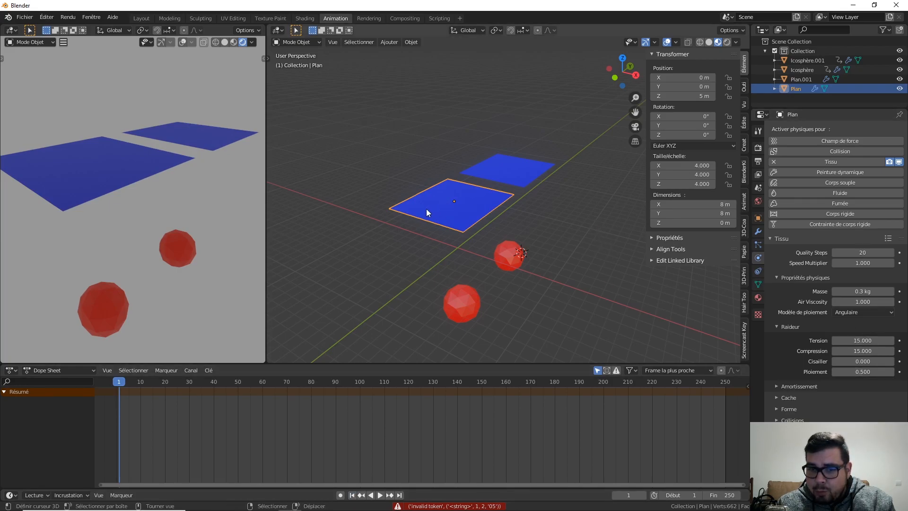
click(520, 169)
click(872, 361)
text(50)
key(Return)
Step: Play the simulation to frame 27 and scrub back to frame 10 to compare the cloths' shear behaviour
middle_drag(504, 216, 522, 210)
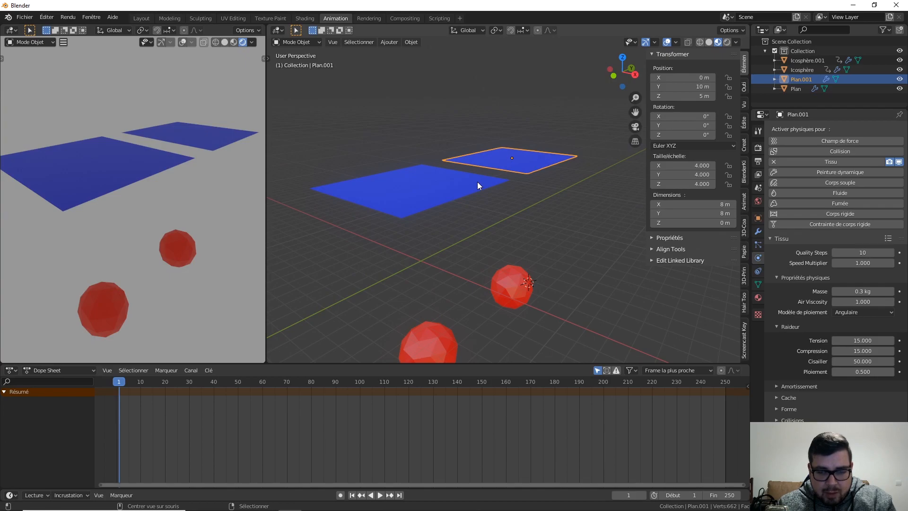
key(space)
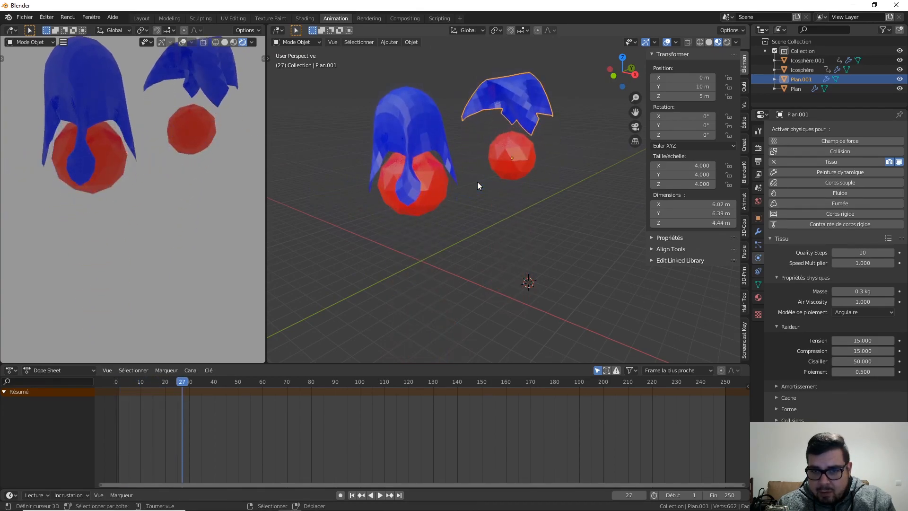
middle_drag(507, 152, 526, 161)
drag(184, 385, 138, 386)
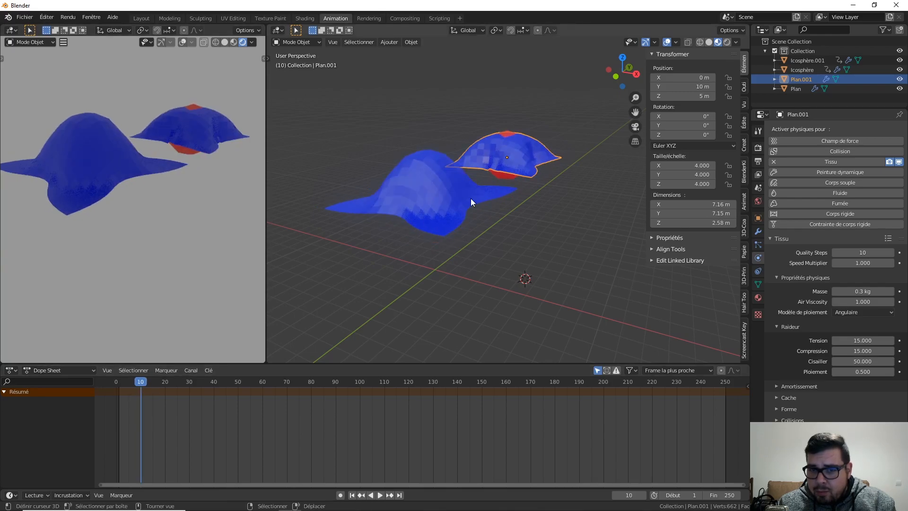
Step: Raise the back plane's Quality Steps to 25 and replay the simulation from the start to frame 14
click(851, 252)
text(25)
key(Return)
click(352, 495)
key(alt+a)
key(alt+a)
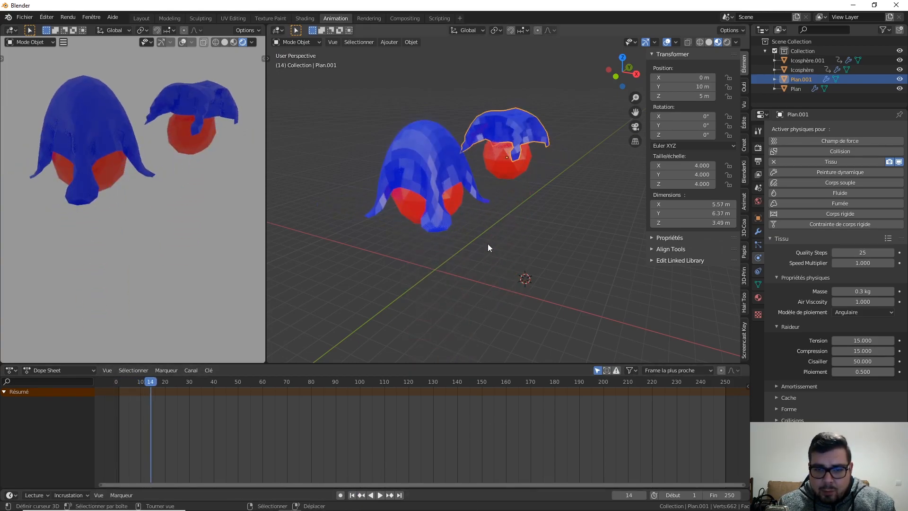
Step: Scrub through frames 8, 12, 10 and 37 to examine how the sheared cloths deform on impact
mouse_move(143, 381)
mouse_down()
mouse_move(127, 384)
mouse_move(135, 383)
mouse_up()
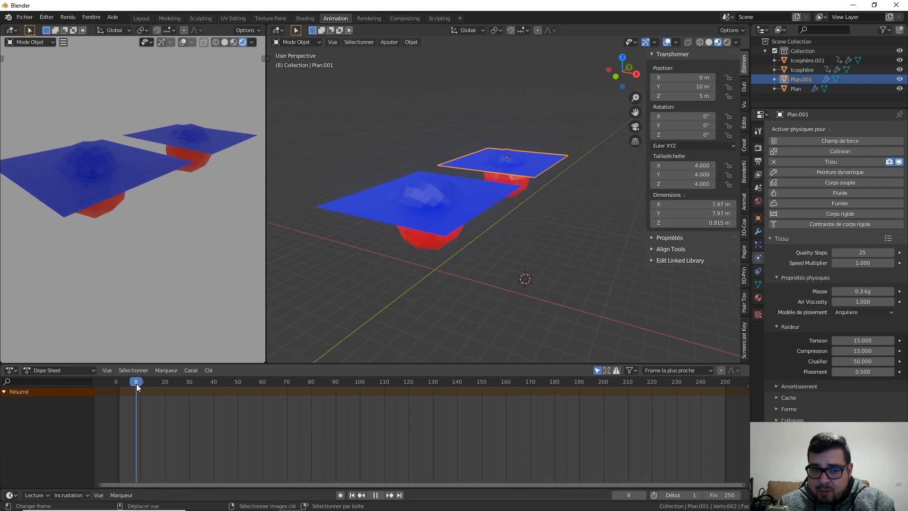
drag(137, 384, 145, 382)
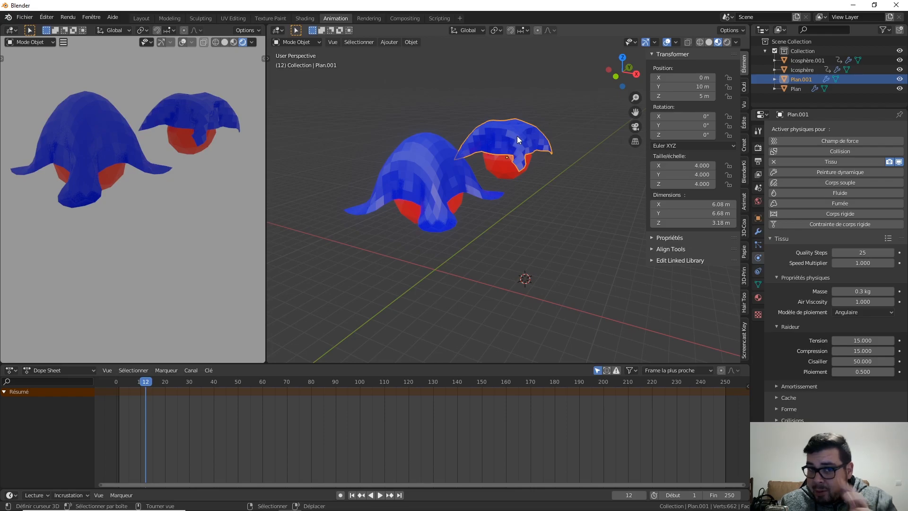
drag(148, 381, 140, 381)
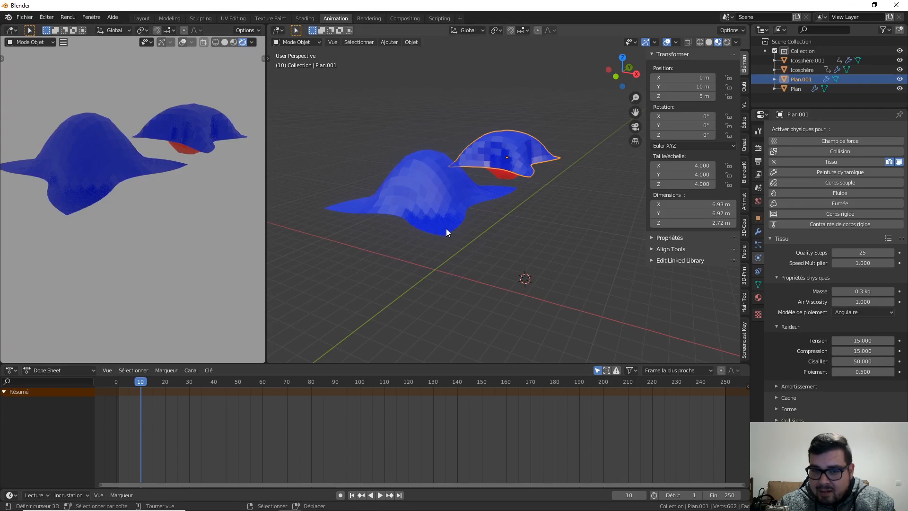
drag(148, 381, 206, 386)
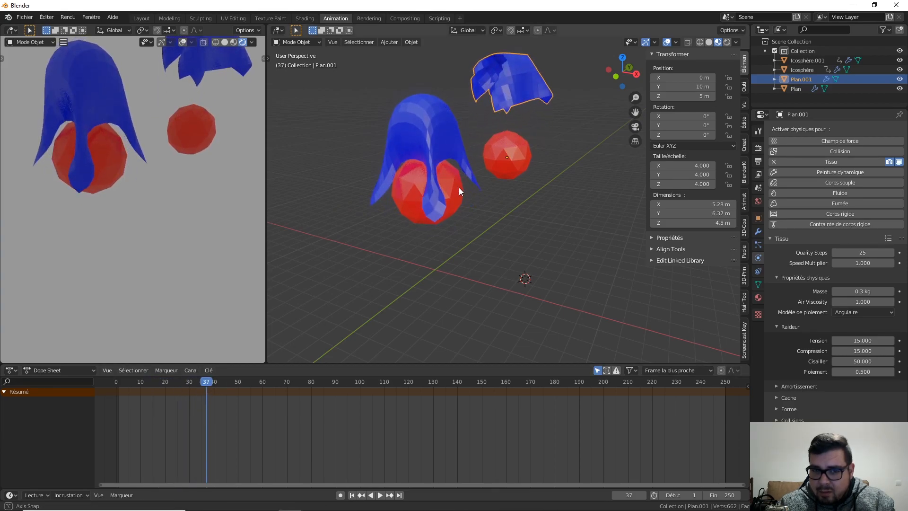
Step: Scrub through frames 103, 245, 221 and 226 and examine from several angles how both cloths drape over the spheres
middle_drag(457, 186, 490, 172)
drag(204, 384, 366, 388)
middle_drag(650, 264, 396, 210)
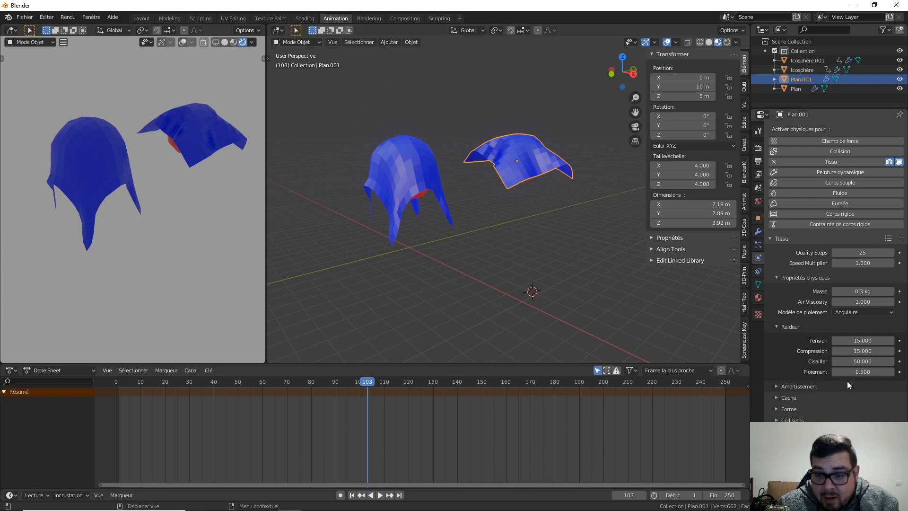
drag(367, 382, 712, 402)
middle_drag(188, 267, 71, 227)
middle_drag(161, 194, 181, 217)
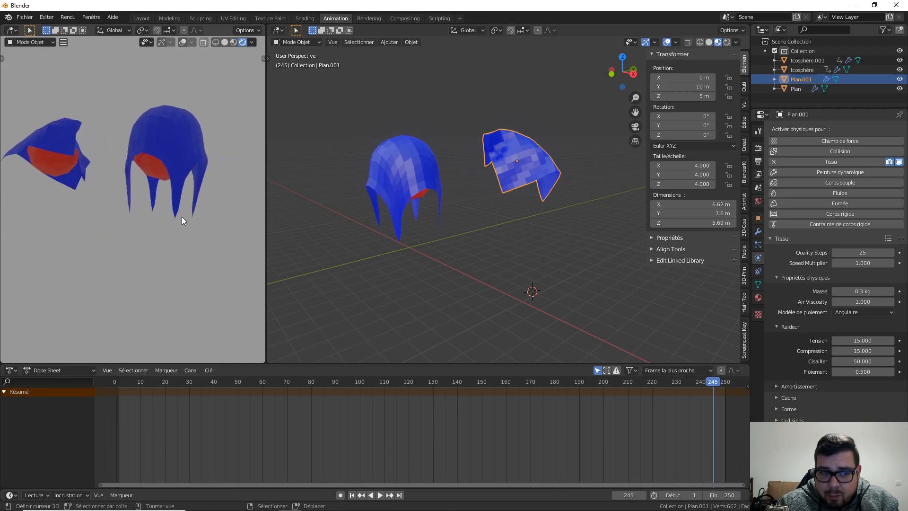
drag(710, 385, 656, 410)
middle_drag(192, 243, 160, 195)
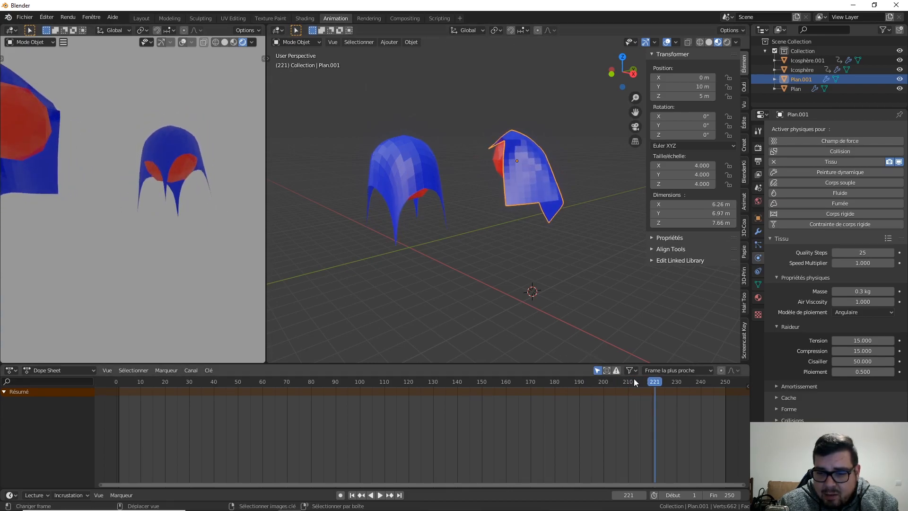
drag(650, 381, 666, 402)
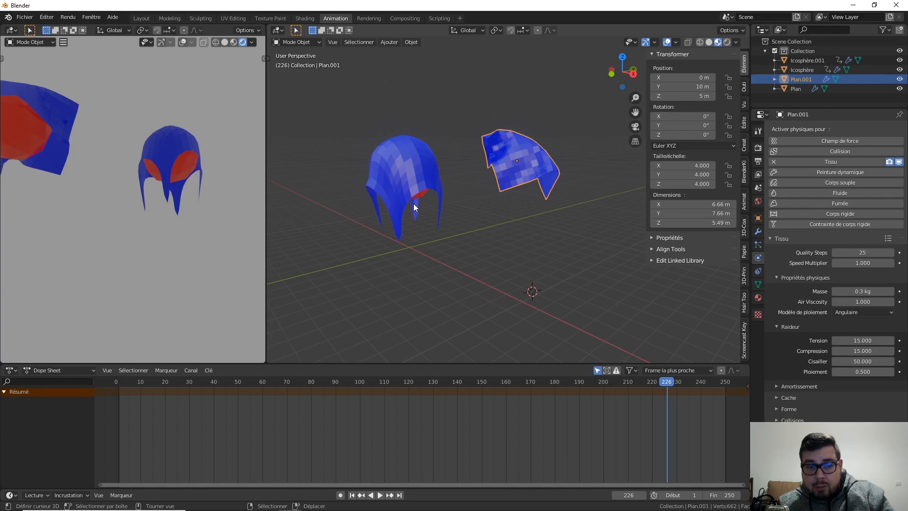
Step: Return to the first frame and set the shear stiffness to 5 on the back plane and 4 on the front plane
click(352, 494)
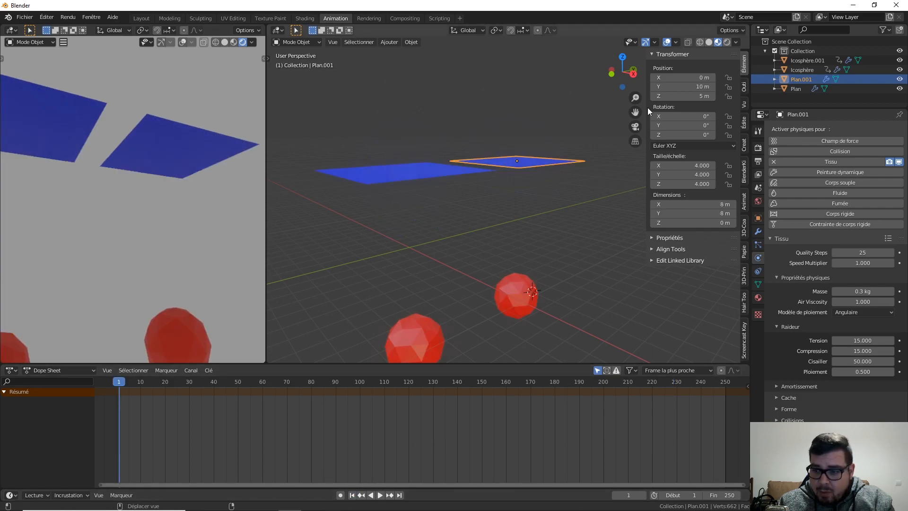
double_click(873, 358)
key(Return)
click(463, 174)
double_click(868, 361)
text(4)
key(Return)
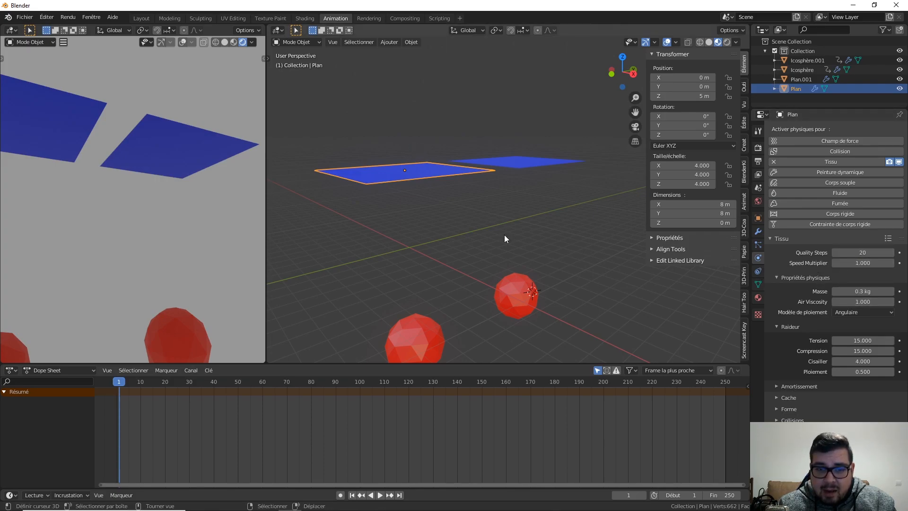
Step: Set the bending stiffness to 0 on the front plane and 2 on the back plane
click(862, 372)
text(0)
key(Return)
click(527, 160)
click(867, 371)
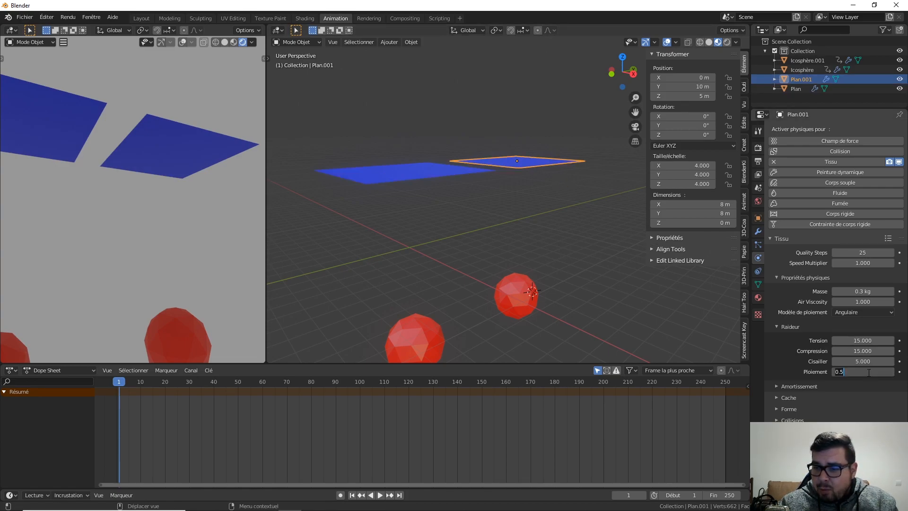
text(2)
key(Return)
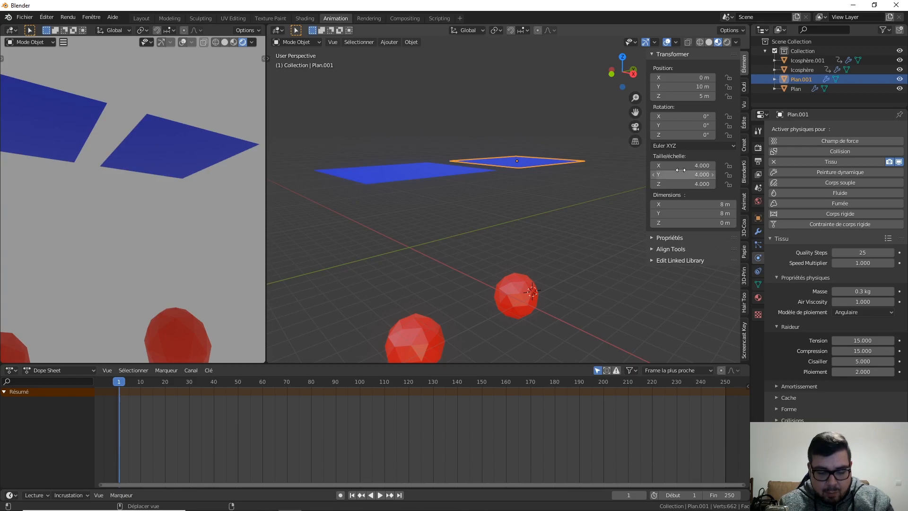
Step: Play the simulation to frame 30 and compare the bending behaviour and settings of both cloths
key(space)
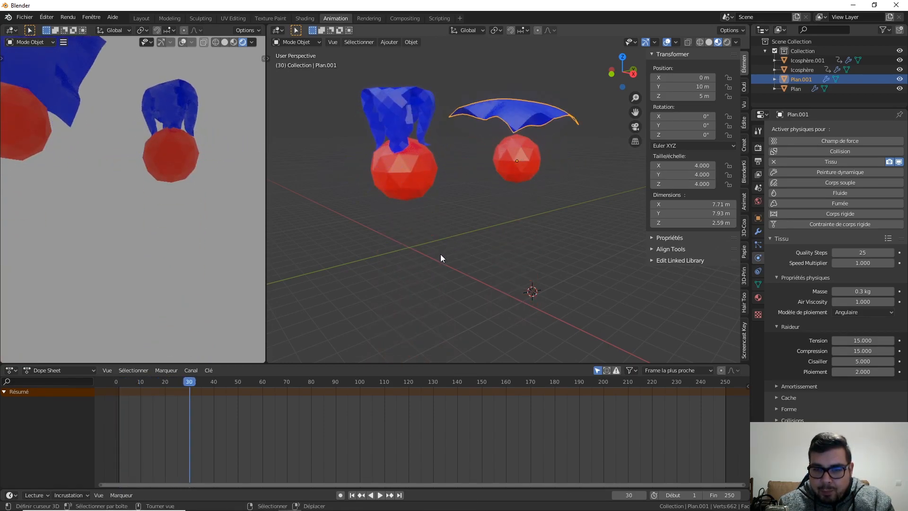
middle_drag(436, 198, 408, 174)
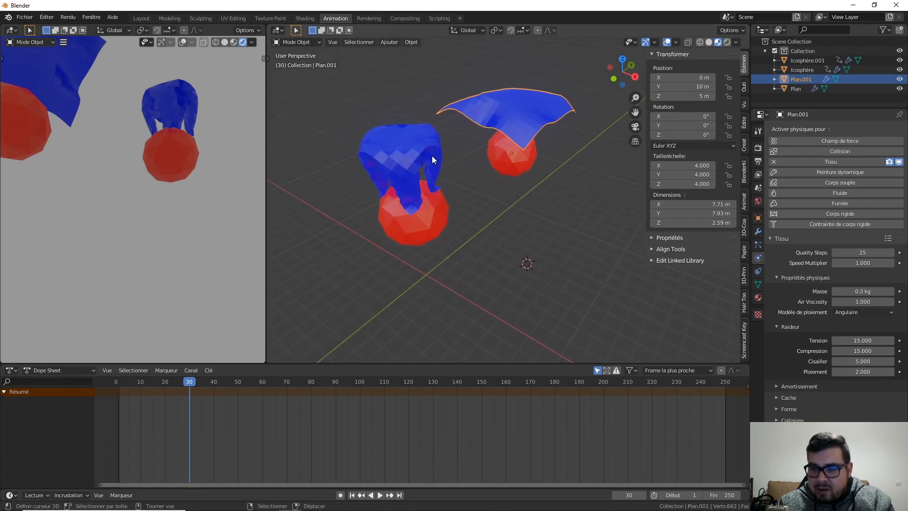
click(421, 162)
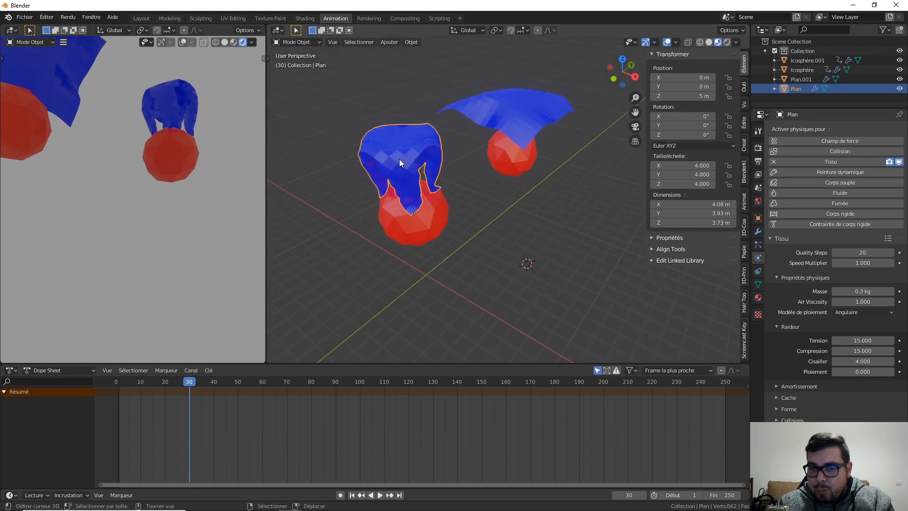
click(528, 117)
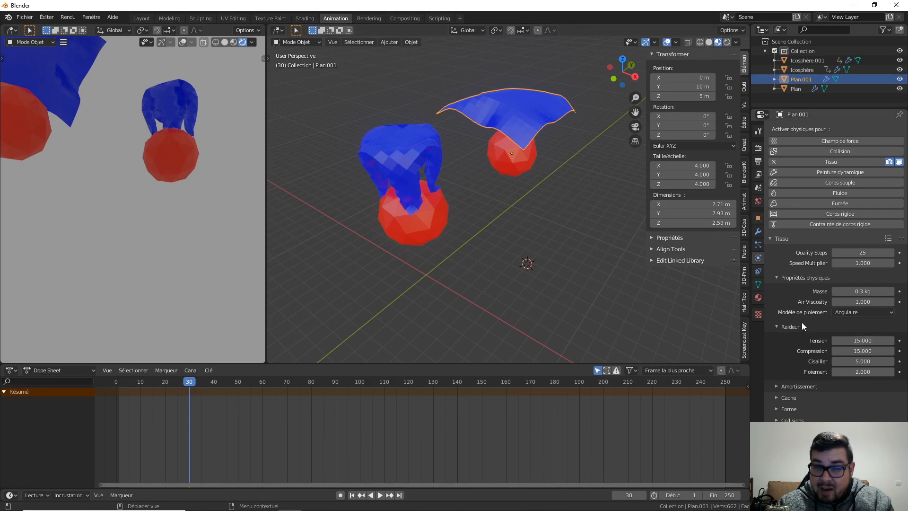
click(419, 151)
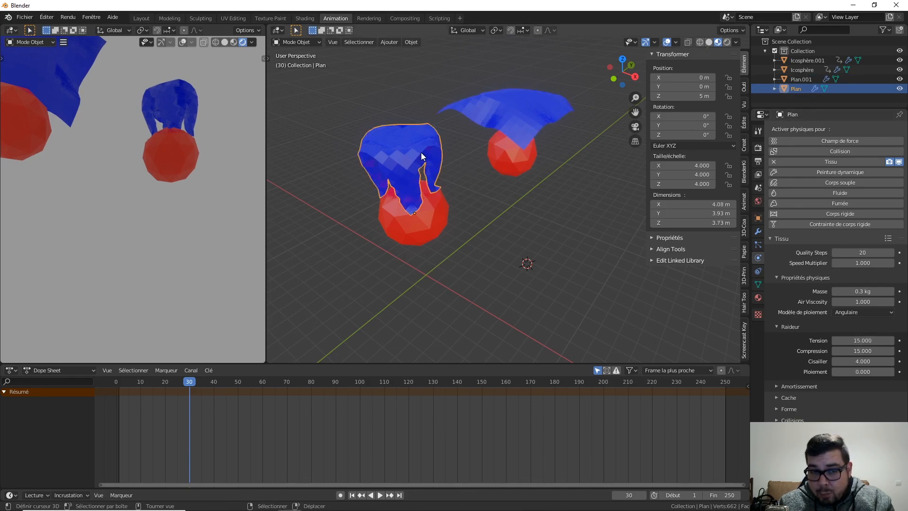
Step: Replay the simulation from the start to frame 81, then scrub through frames 20 and 42 to examine how each cloth folds
click(353, 495)
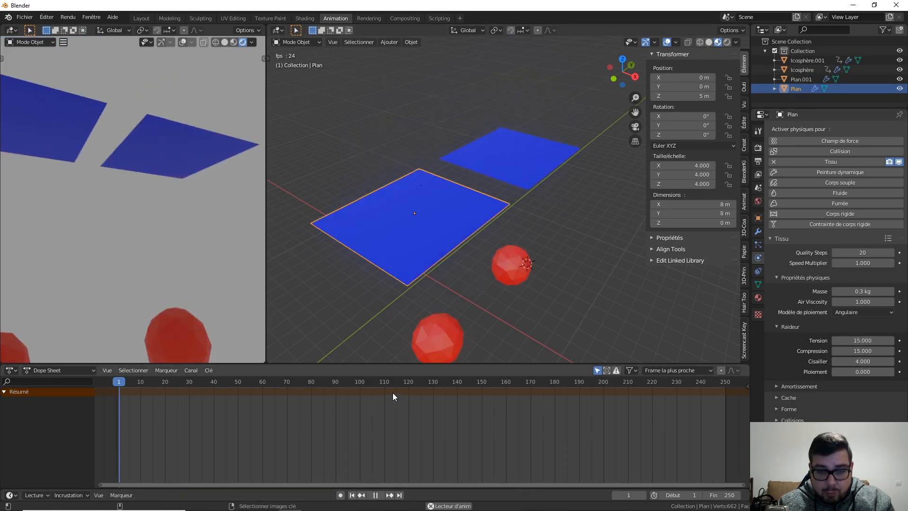
key(space)
key(space)
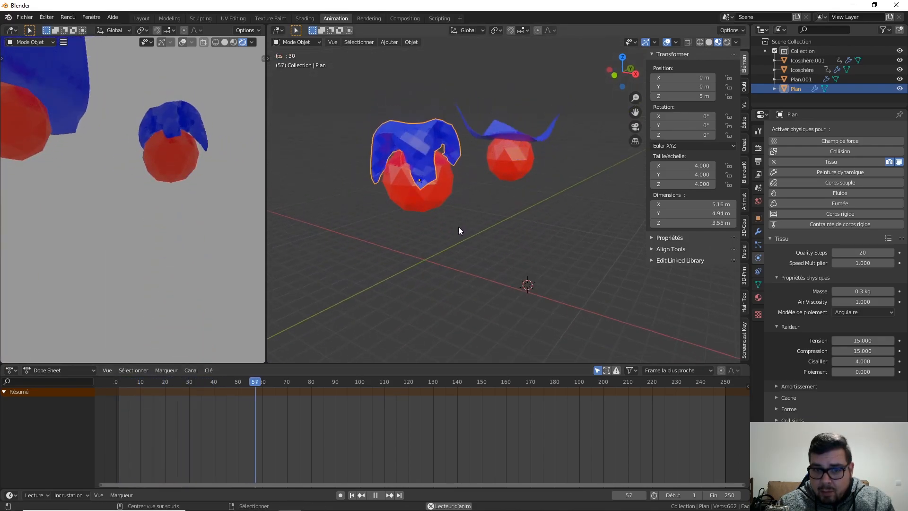
key(space)
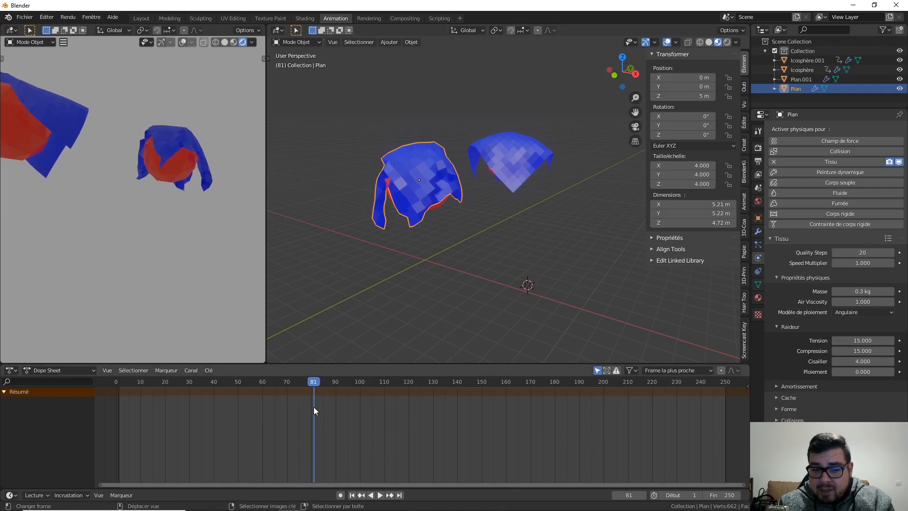
drag(314, 381, 124, 382)
key(space)
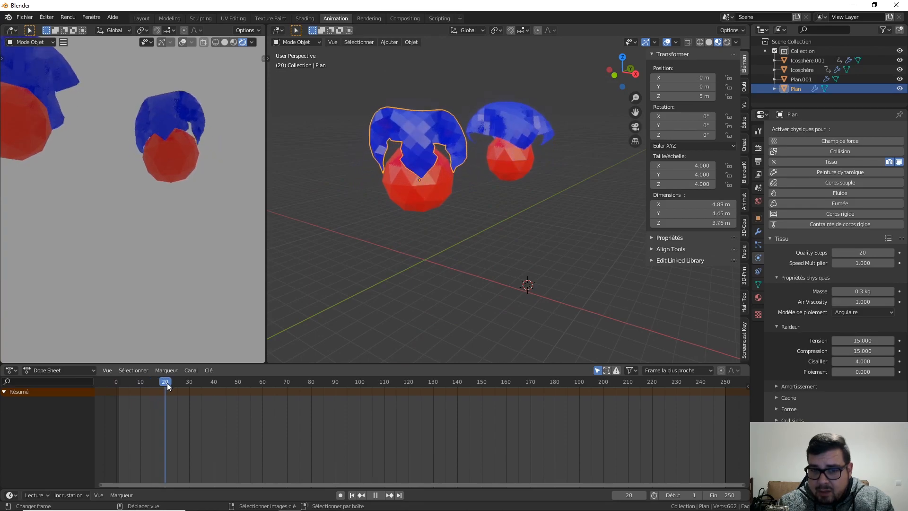
drag(192, 386, 218, 392)
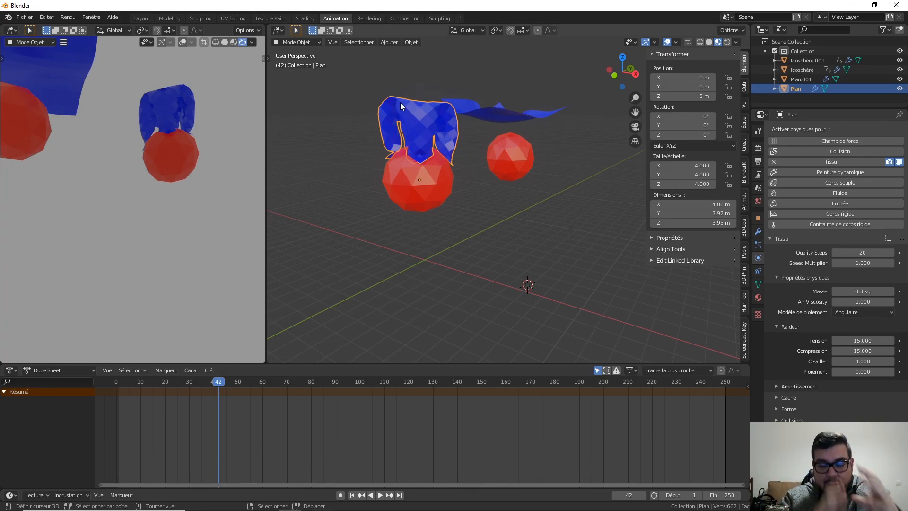
Step: Return to the first frame and set the bending stiffness to 0.5 on both planes
drag(217, 385, 118, 404)
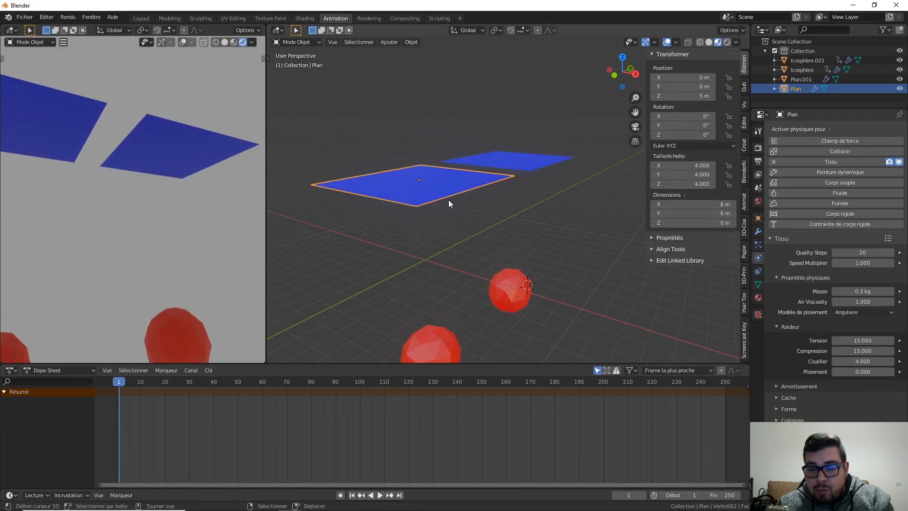
click(859, 371)
text(0.5)
key(Return)
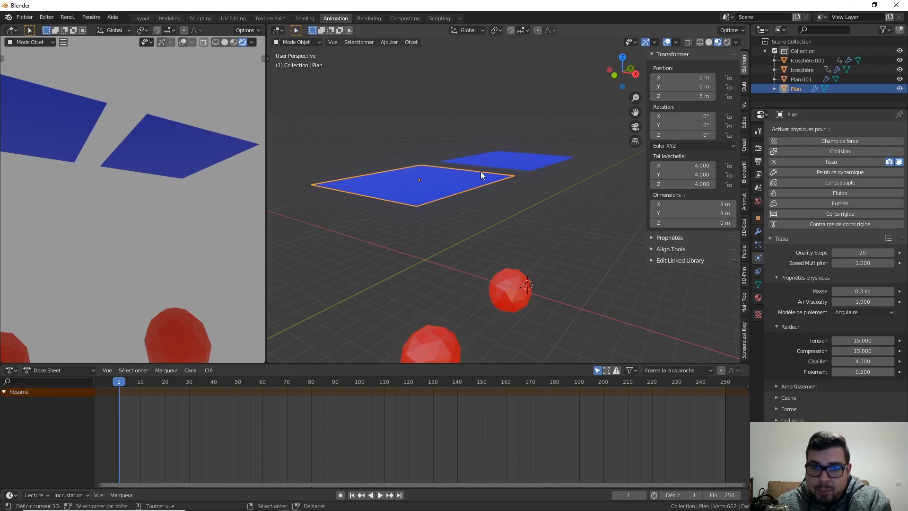
click(518, 169)
click(860, 371)
text(0.52)
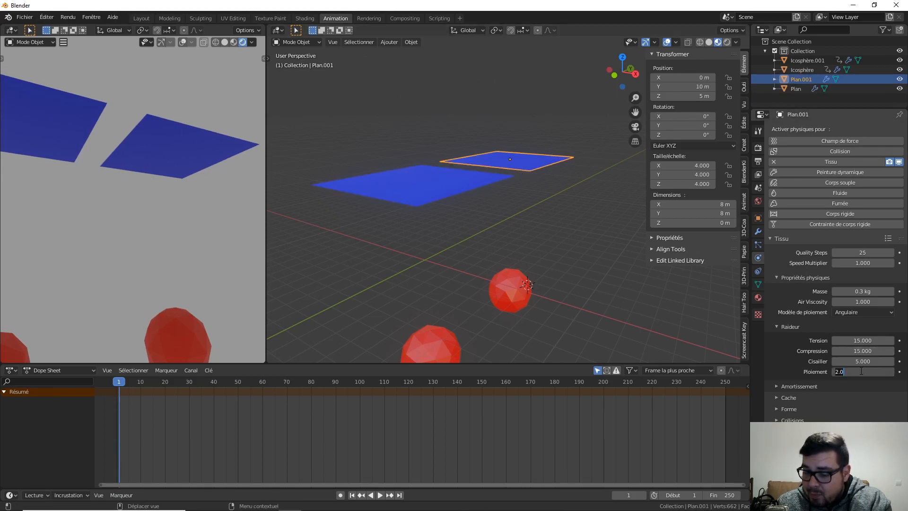
key(BackSpace)
key(Return)
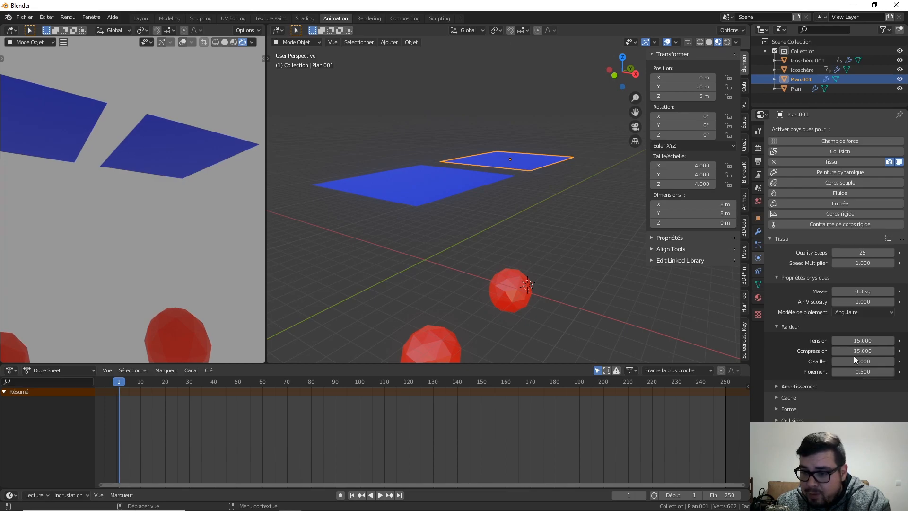
Step: Set the tension damping to 0 on the front plane and 50 on the back plane
click(777, 326)
click(777, 338)
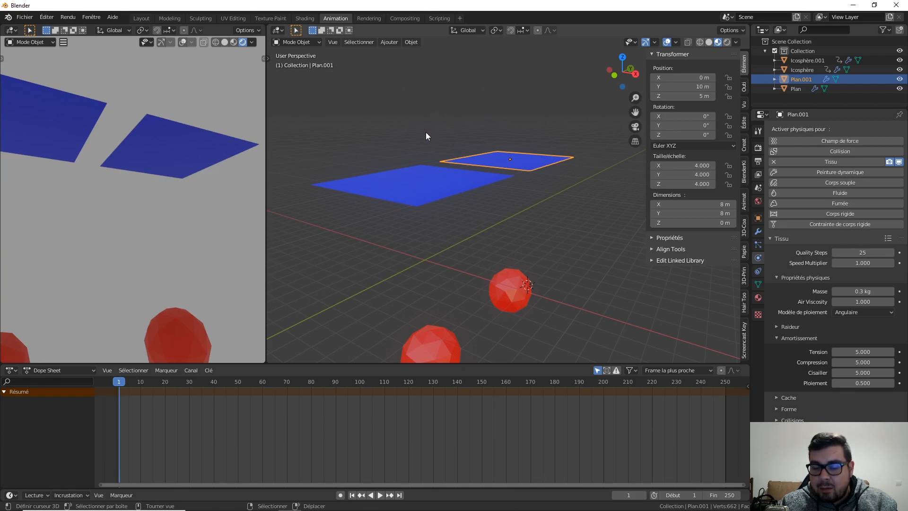
click(447, 190)
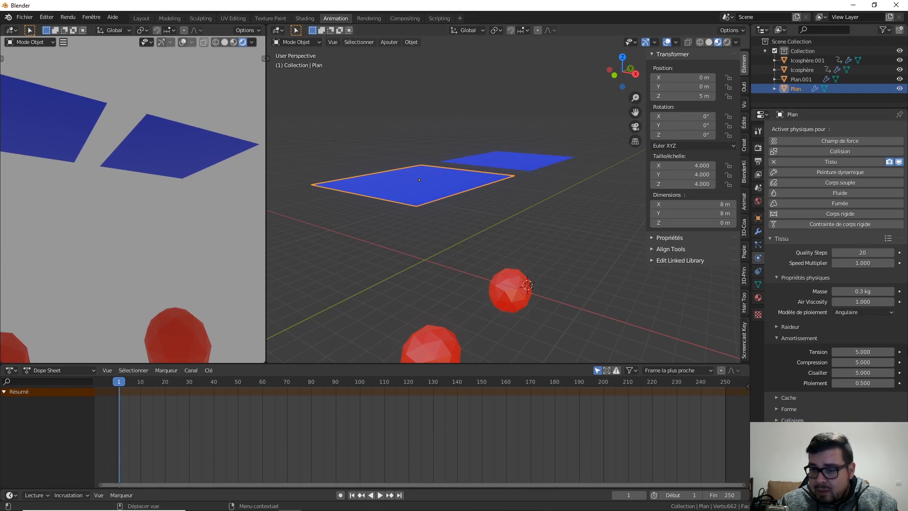
click(522, 163)
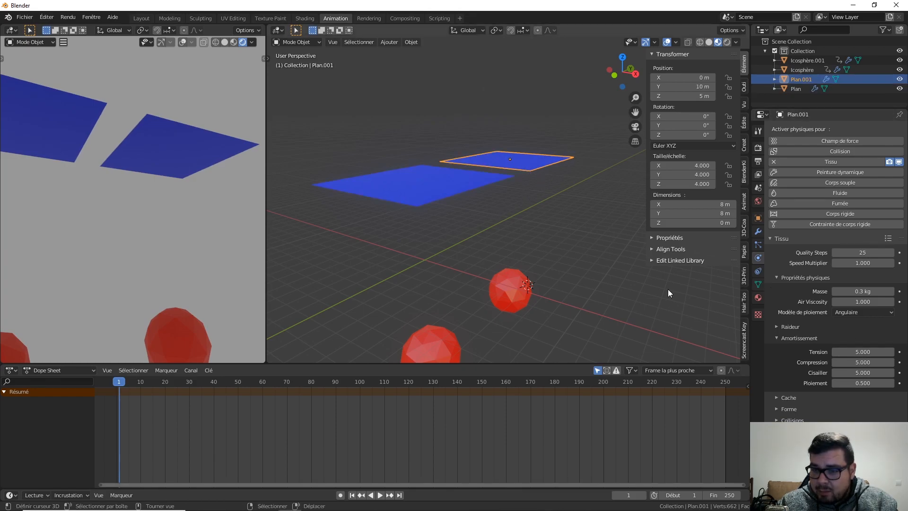
click(405, 193)
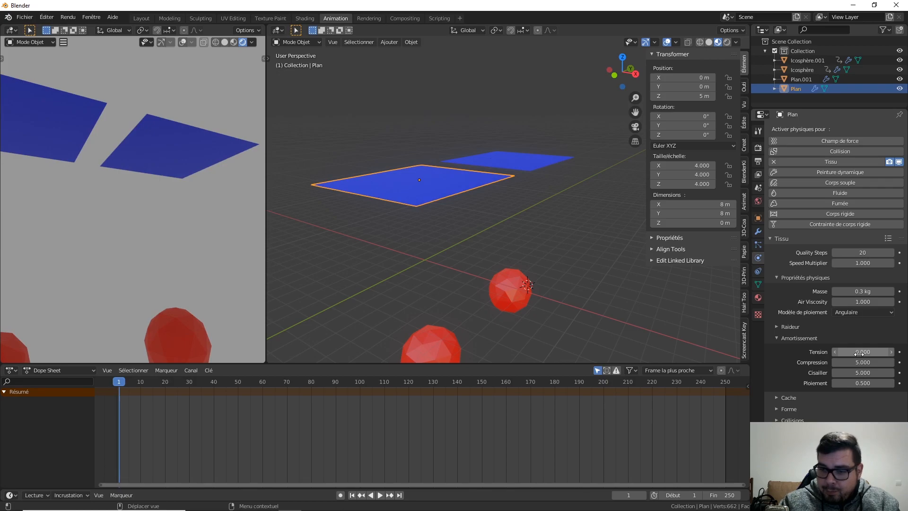
click(528, 168)
click(861, 352)
text(5.0)
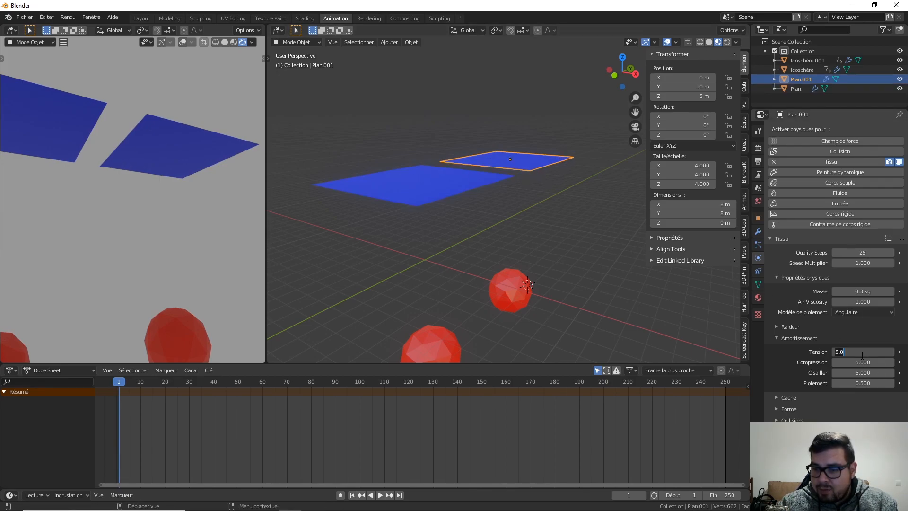
key(Return)
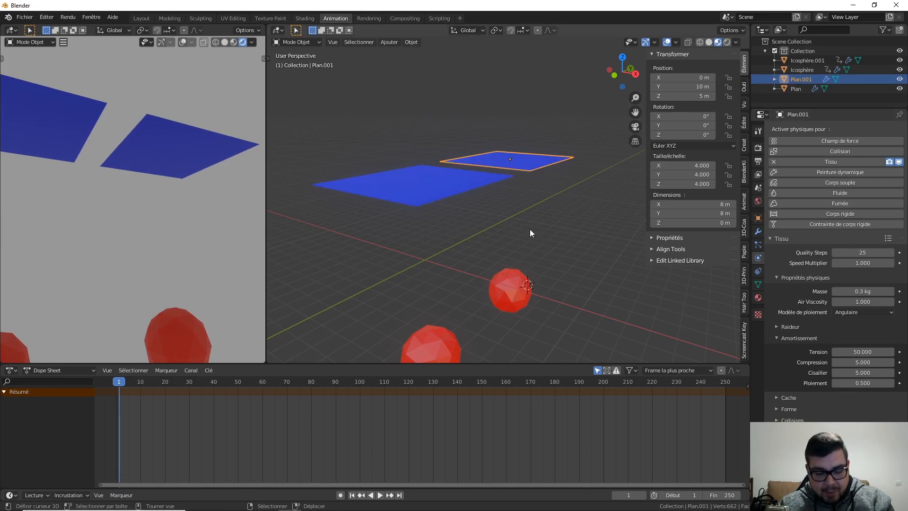
Step: Play the simulation to frame 80 and scrub back to frame 8 to compare the effect of tension damping
key(space)
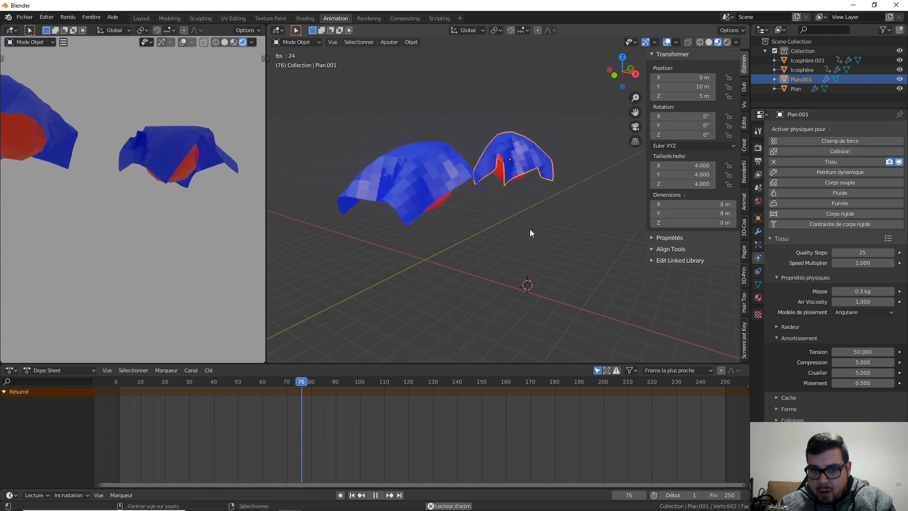
key(space)
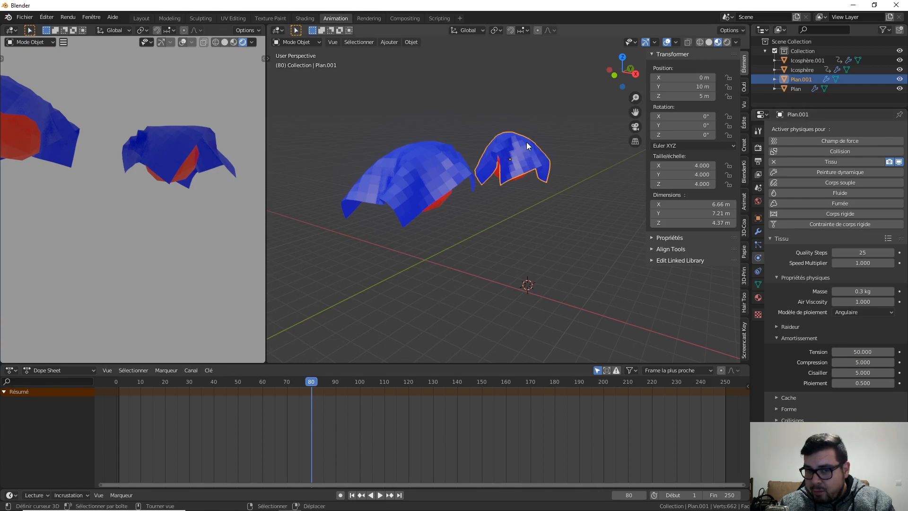
key(space)
drag(317, 383, 137, 362)
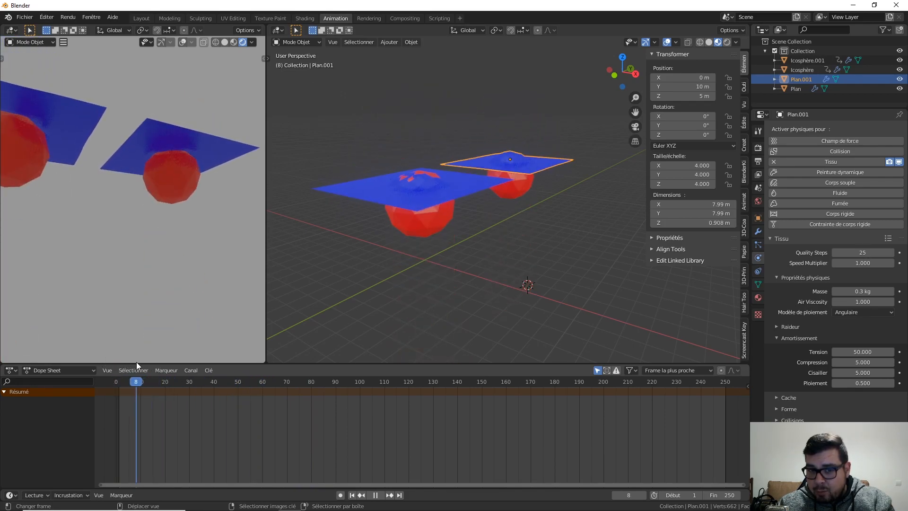
Step: Raise the front plane's Quality Steps to 25
middle_drag(421, 239, 427, 256)
click(453, 231)
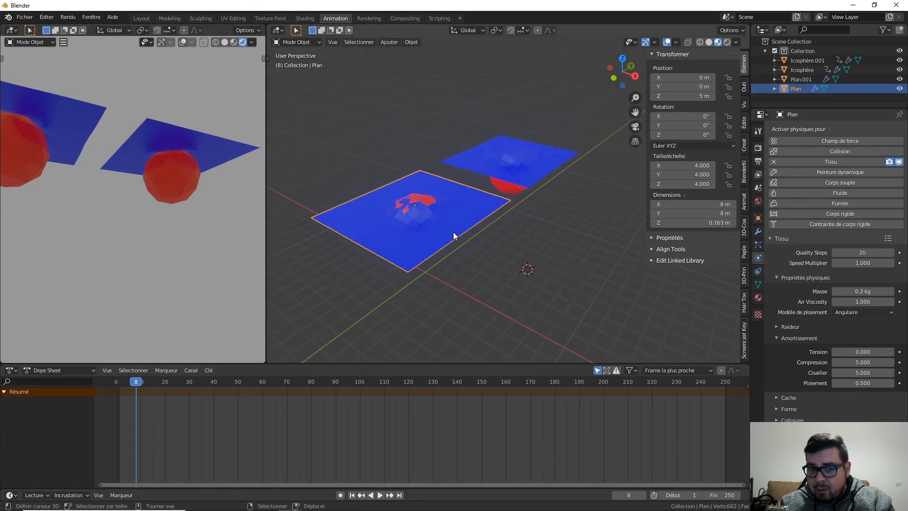
click(862, 252)
text(25)
key(Return)
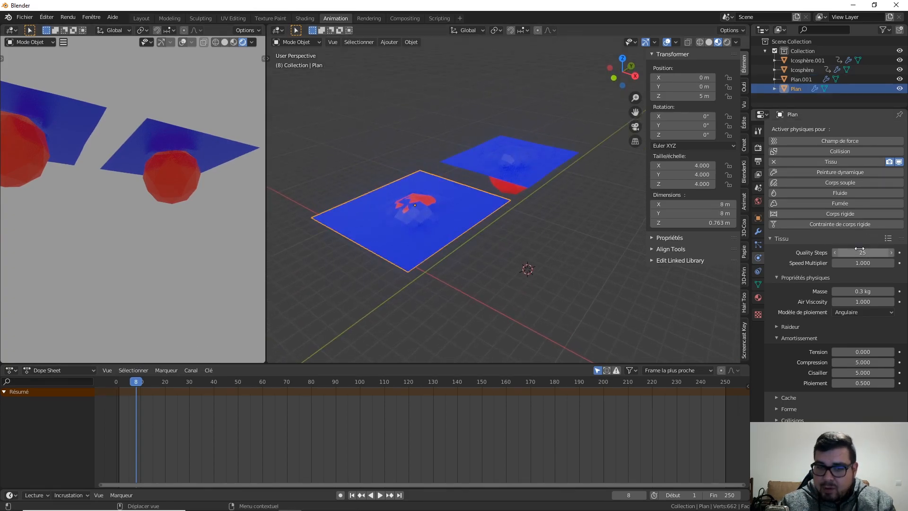
Step: Run the simulation again to frame 97 and examine both draped cloths from another angle
drag(131, 385, 219, 407)
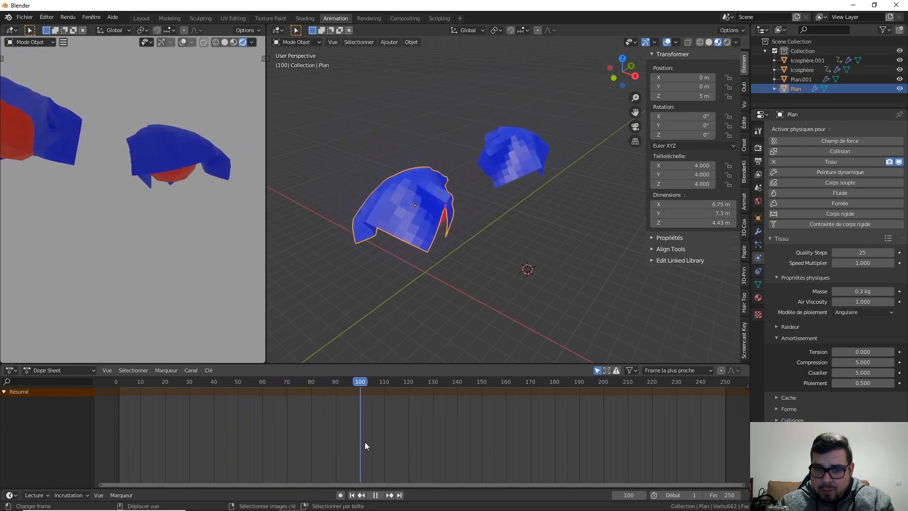
key(space)
middle_drag(481, 320, 546, 196)
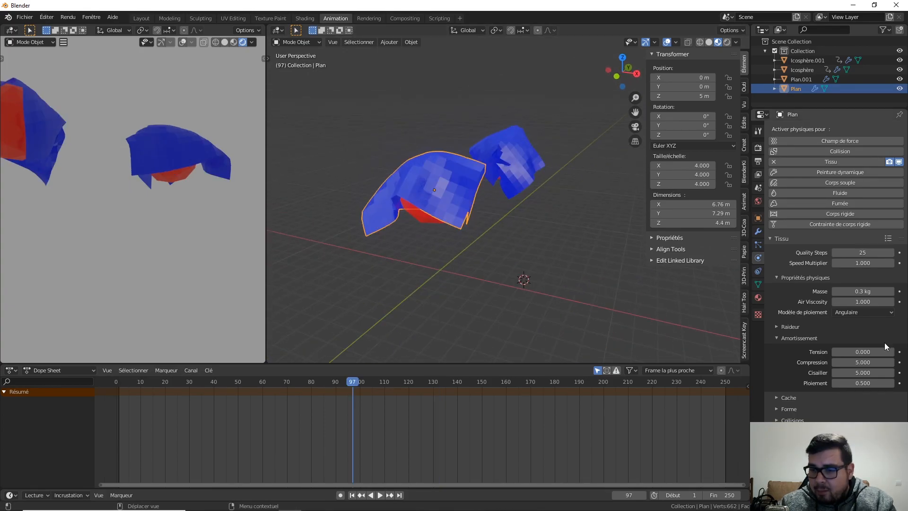
Step: Reset the tension damping of both planes, entering 5 for the back plane, and return the simulation to the first frame
click(866, 352)
text(0.0)
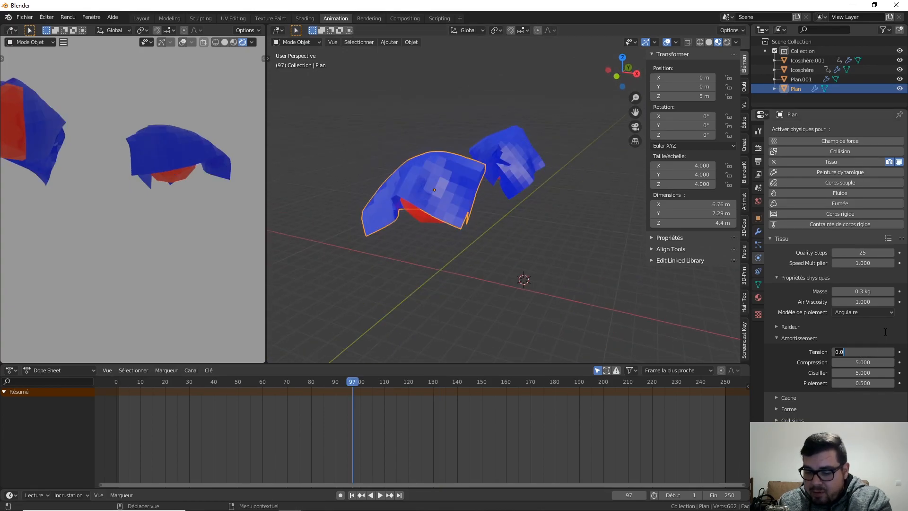
key(Return)
click(544, 163)
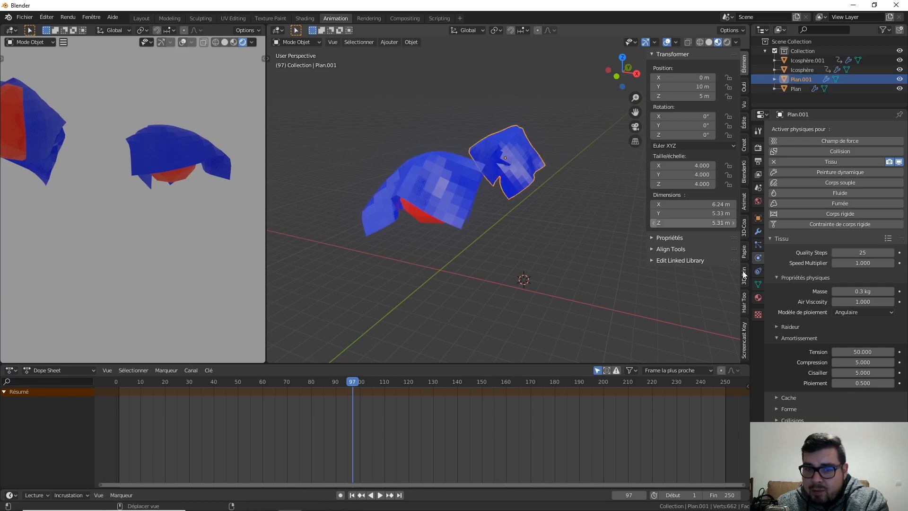
click(864, 352)
text(50.0)
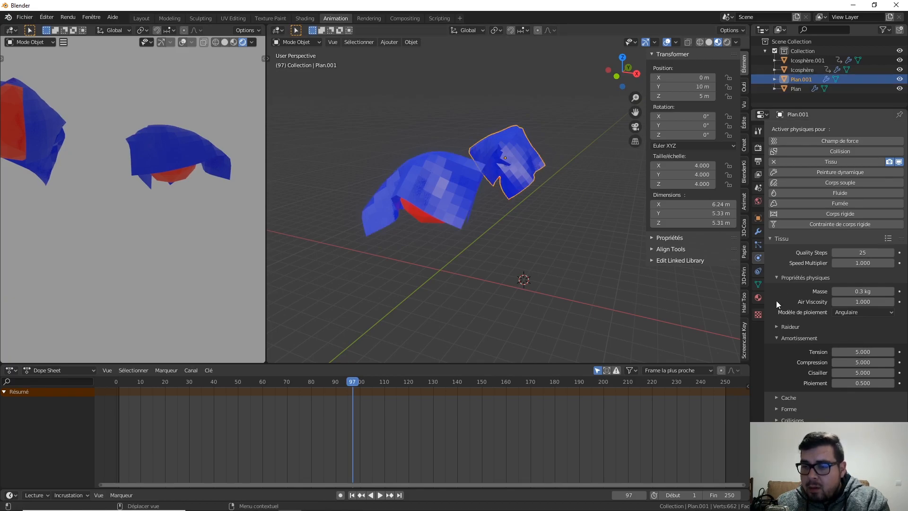
drag(352, 380, 119, 376)
key(space)
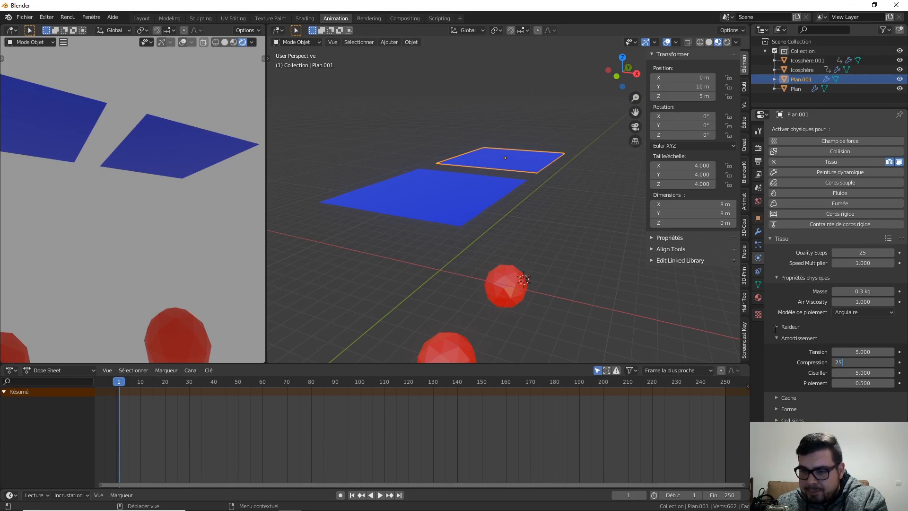
Step: Set the compression damping to 25 on the back plane and to 0 on the front plane
key(Return)
click(456, 222)
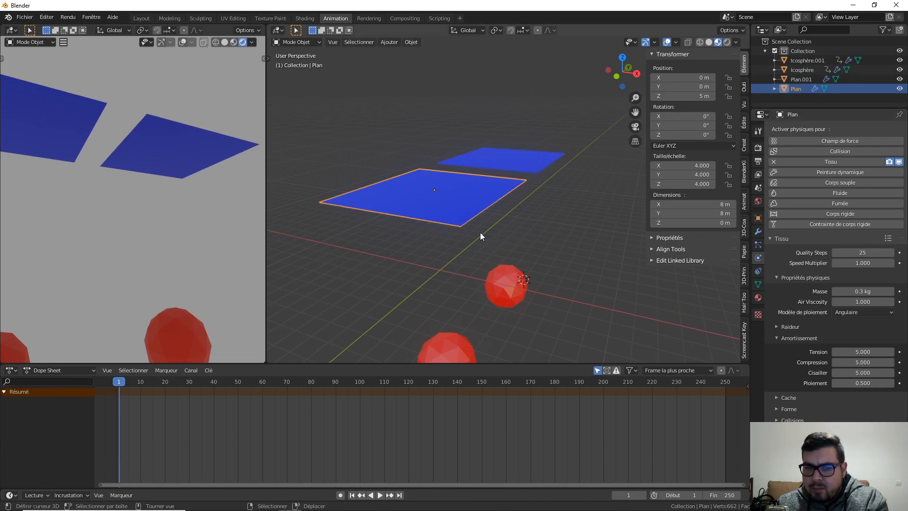
click(856, 362)
text(0)
key(Return)
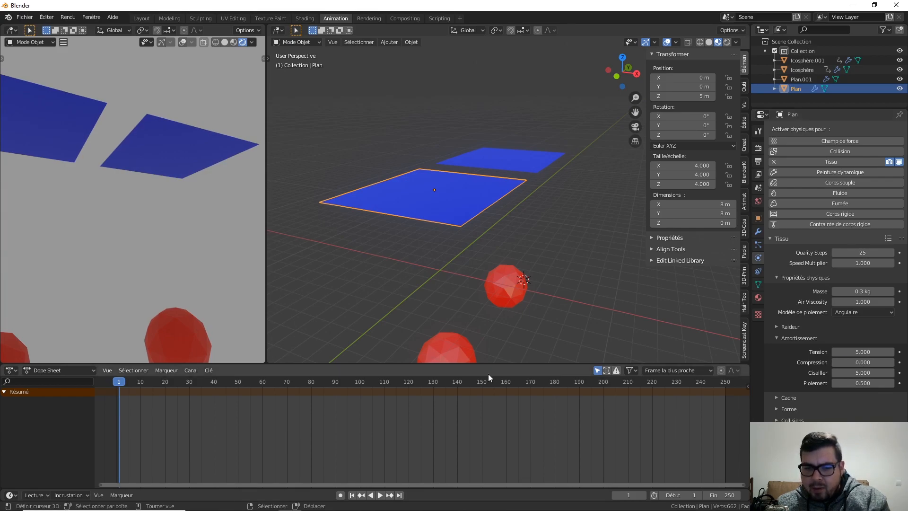
Step: Play the simulation in stages, scrub back and stop at frame 32 to compare the effect of compression damping
key(space)
key(space)
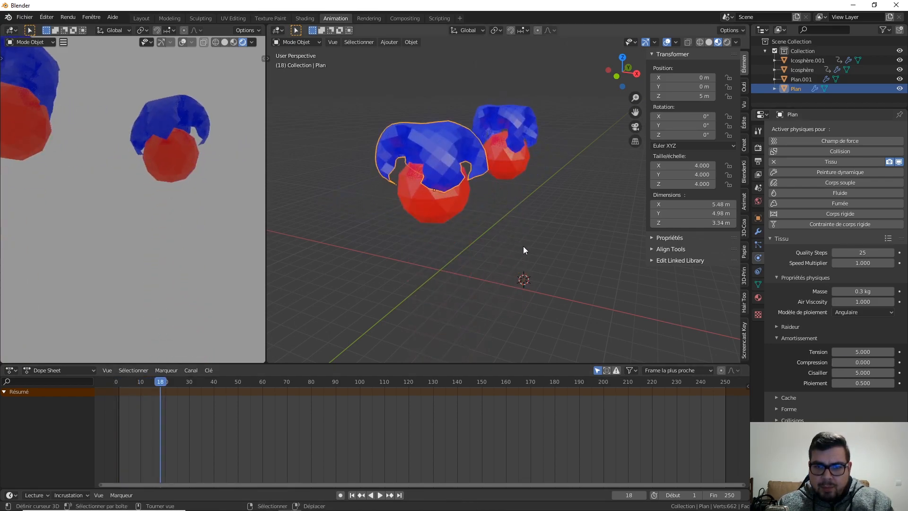
drag(157, 382, 133, 384)
key(space)
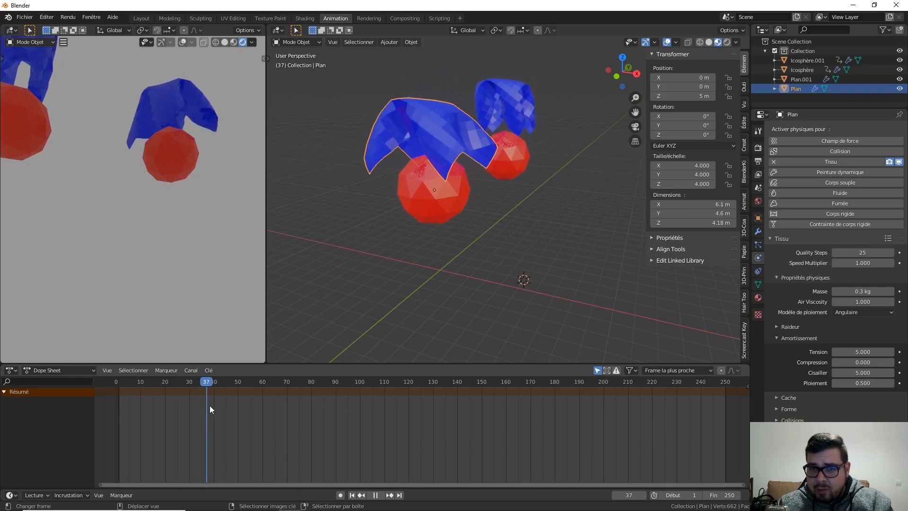
drag(228, 409, 194, 385)
key(space)
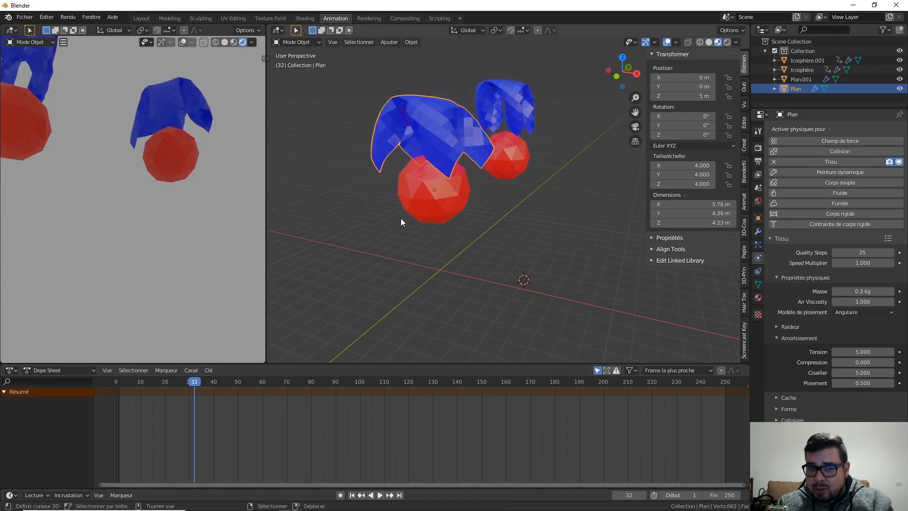
Step: Examine both cloths from other angles, replay the simulation and scrub through it to frame 88
middle_drag(538, 126, 501, 151)
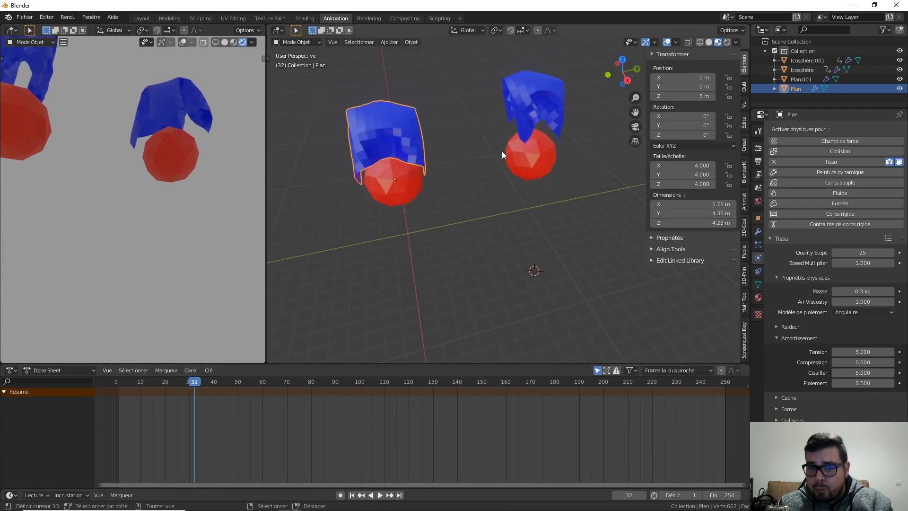
middle_drag(542, 113, 298, 258)
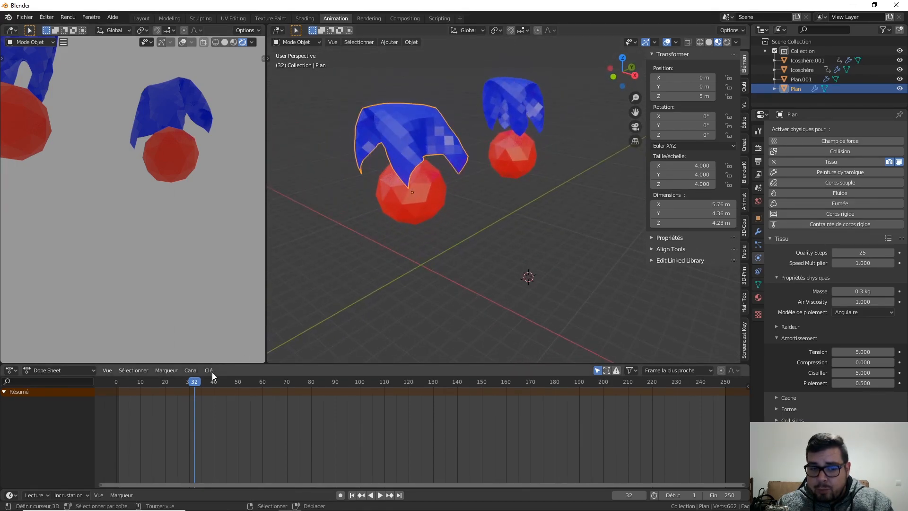
key(space)
drag(236, 384, 121, 410)
drag(698, 404, 331, 398)
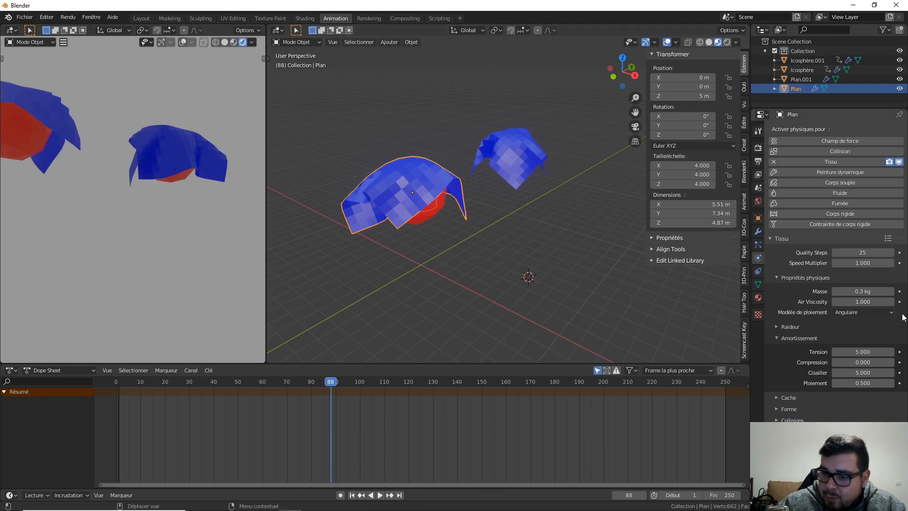
Step: Reset the compression damping of both planes to 5 and return the simulation to frame 1
click(867, 363)
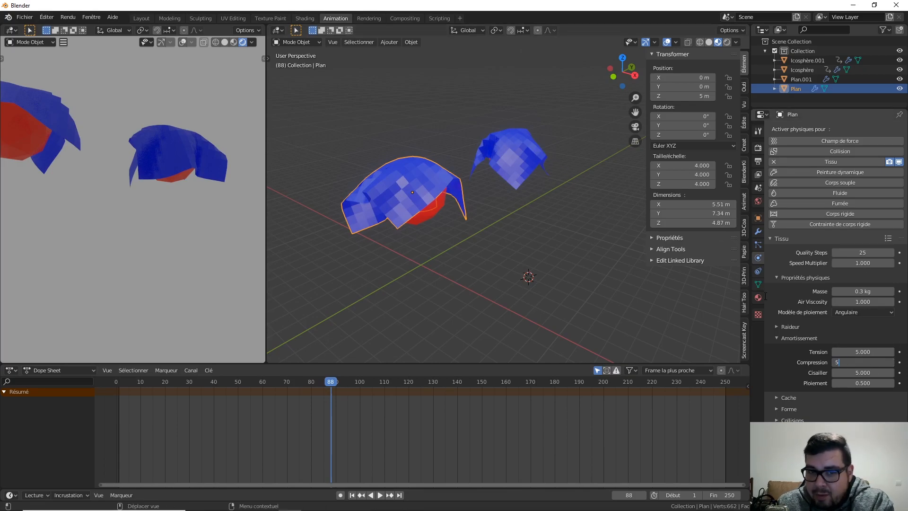
click(529, 151)
click(876, 362)
key(Return)
drag(332, 393, 120, 371)
Step: Set the shear damping to 5 on the back plane and to 0 on the front plane
click(867, 372)
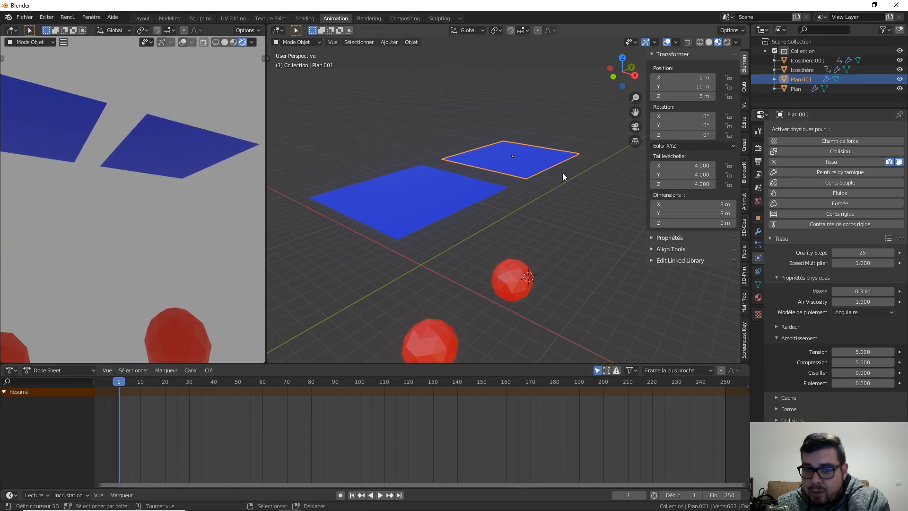
click(867, 373)
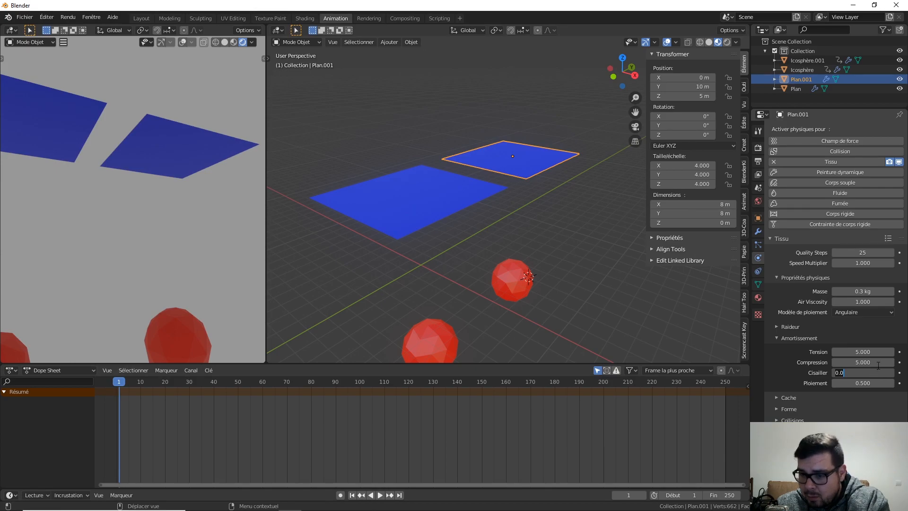
drag(446, 199, 456, 202)
click(864, 373)
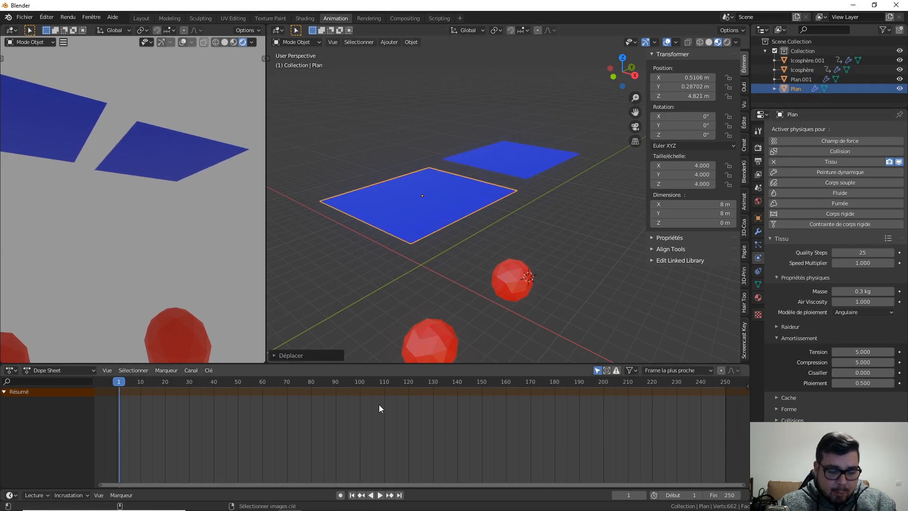
Step: Play the simulation to frame 69, rewind it and replay it to frame 103 to compare the effect of shear damping
key(space)
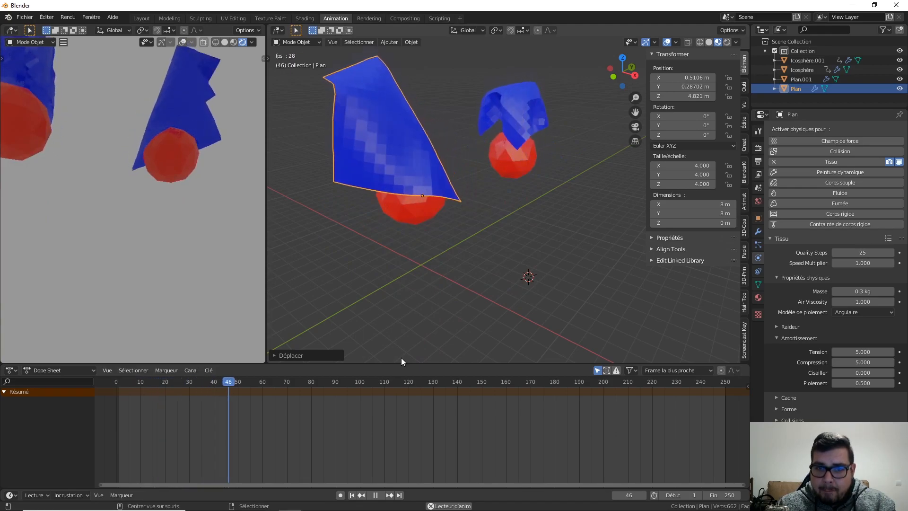
key(space)
middle_drag(424, 195, 444, 194)
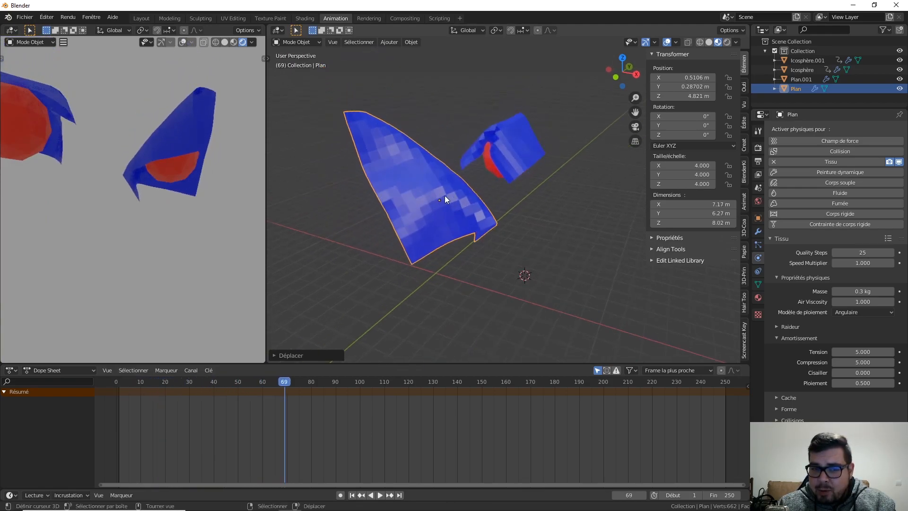
drag(279, 384, 116, 382)
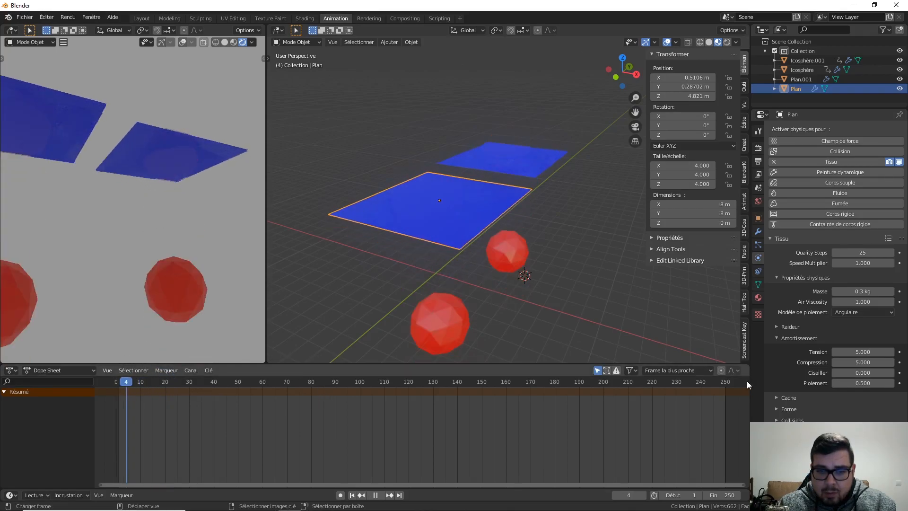
click(380, 495)
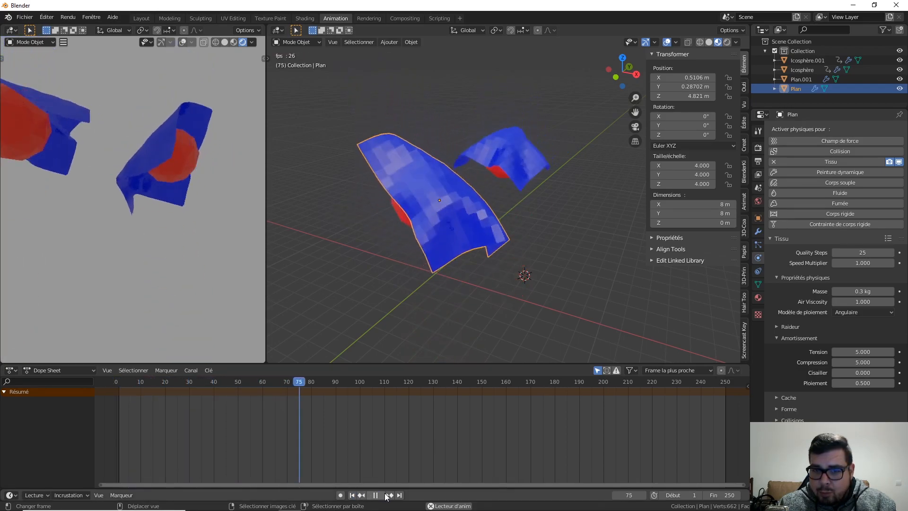
click(384, 494)
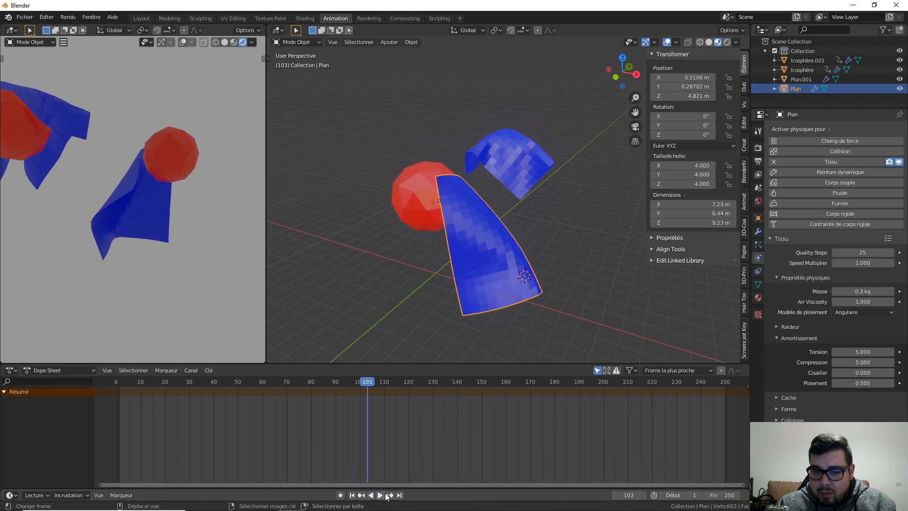
Step: Restart from the first frame with the stiffness settings expanded and play to frame 40, examining both cloths from another angle
click(353, 495)
click(790, 326)
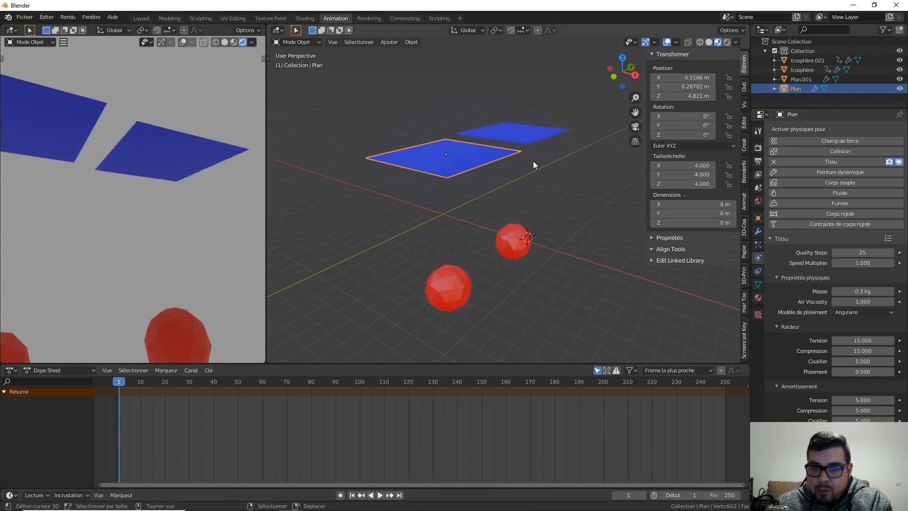
click(541, 142)
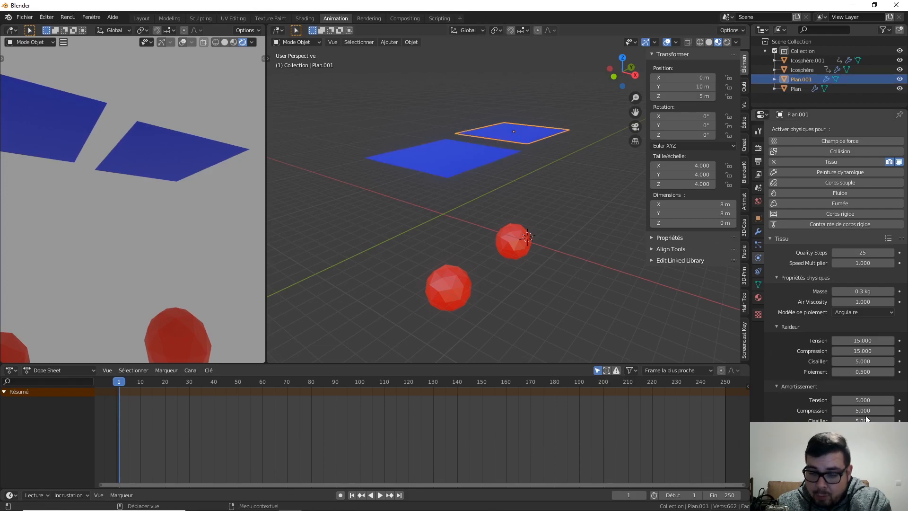
key(space)
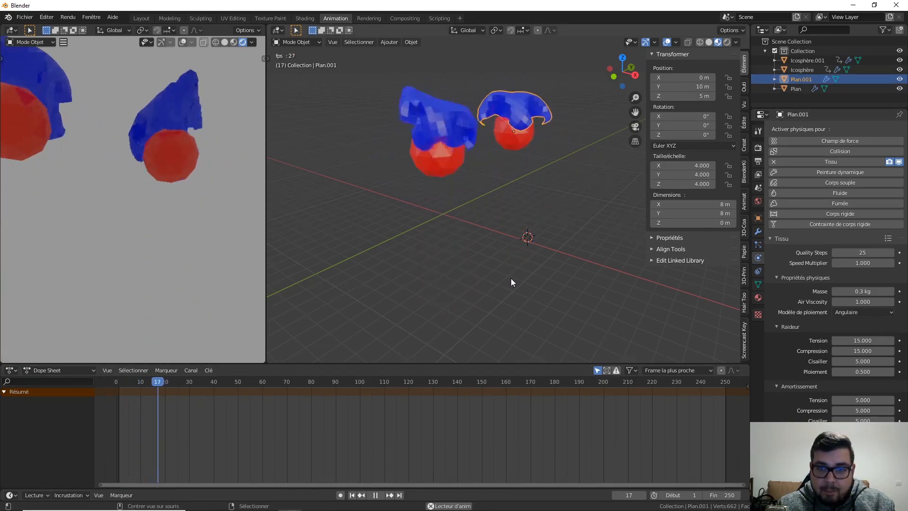
key(space)
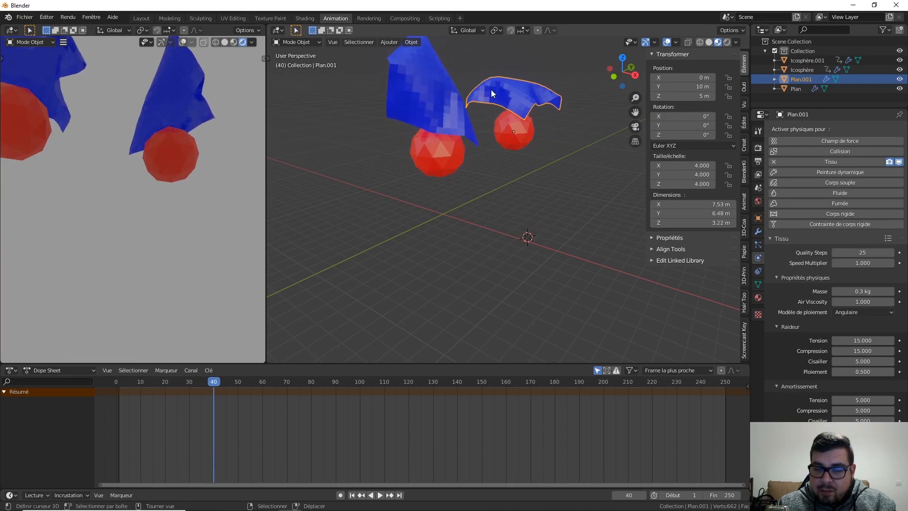
middle_drag(534, 154, 518, 104)
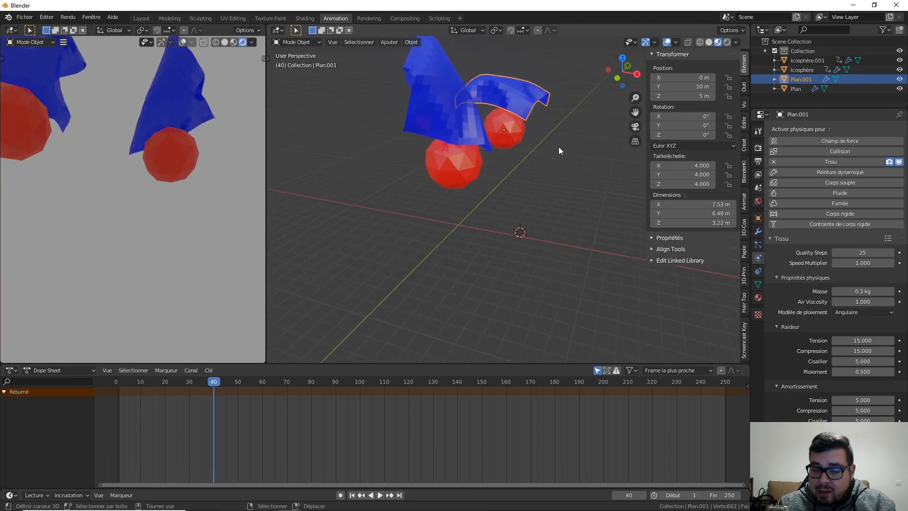
Step: Compare the stiffness and damping settings of the front and back planes, and return the simulation to the first frame
click(463, 134)
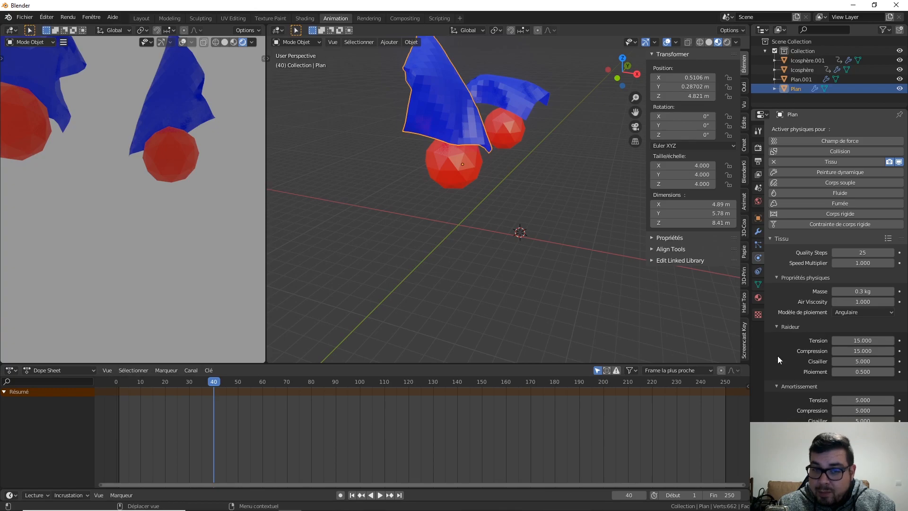
click(509, 92)
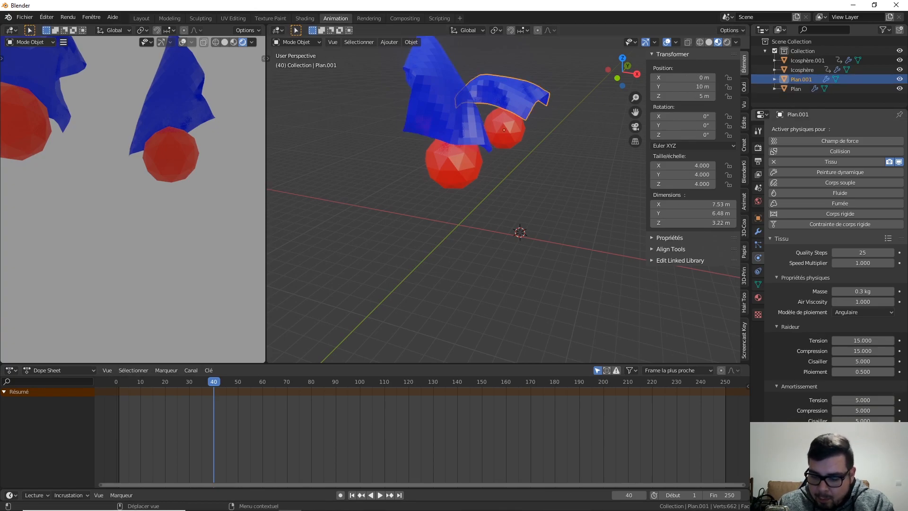
click(463, 69)
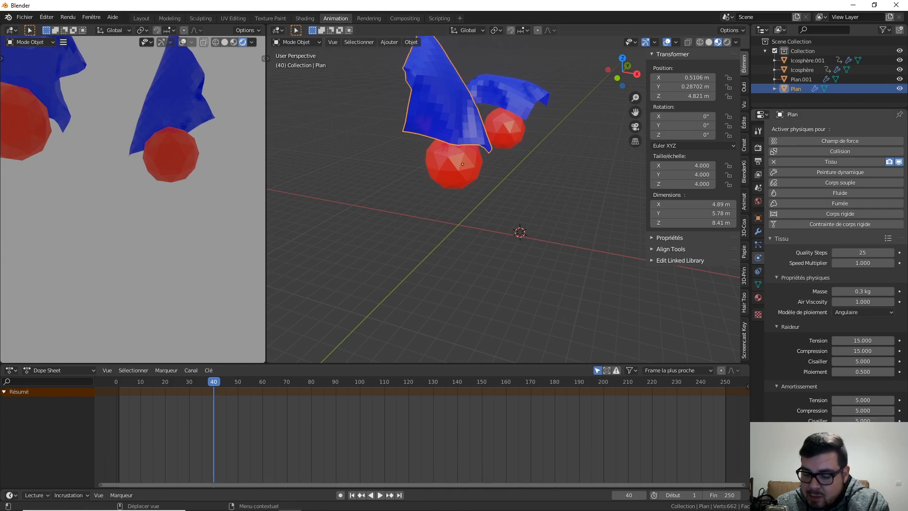
click(351, 494)
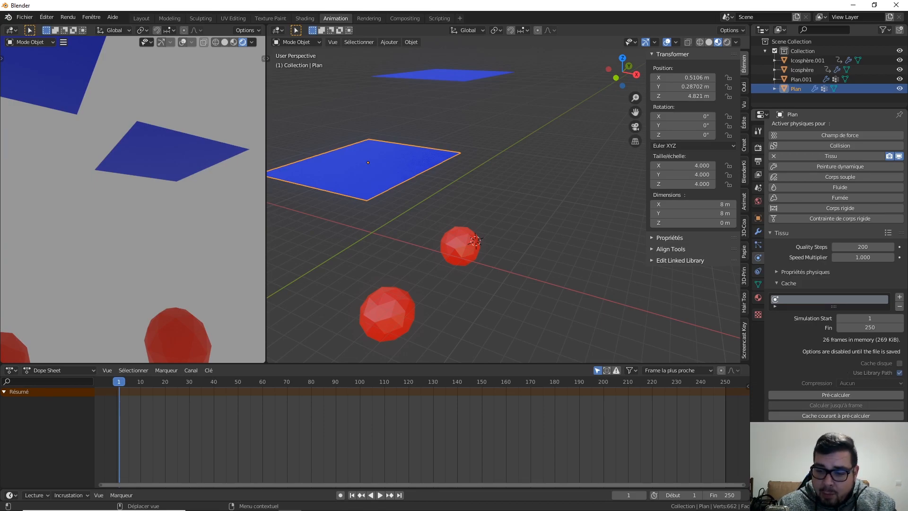
Step: Review the front plane's cloth cache, shape, property weight and field weight settings
scroll(850, 402, down, 4)
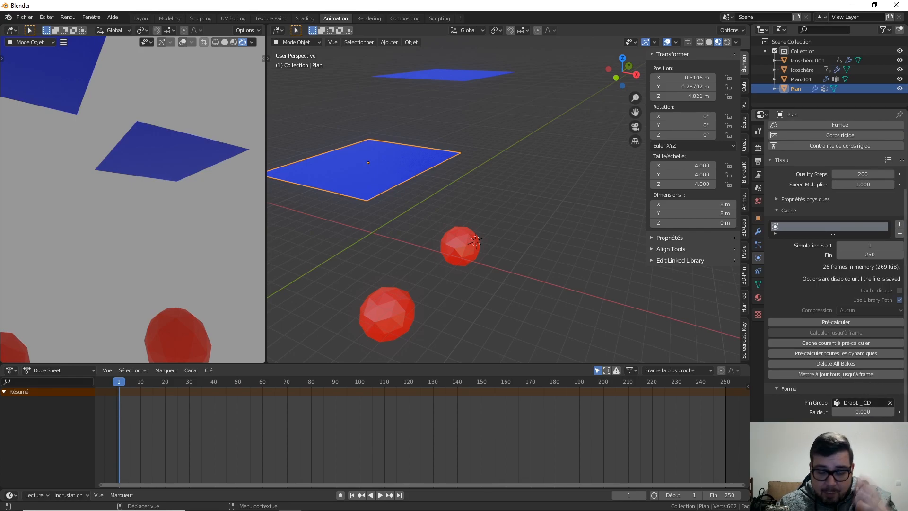
scroll(774, 392, up, 4)
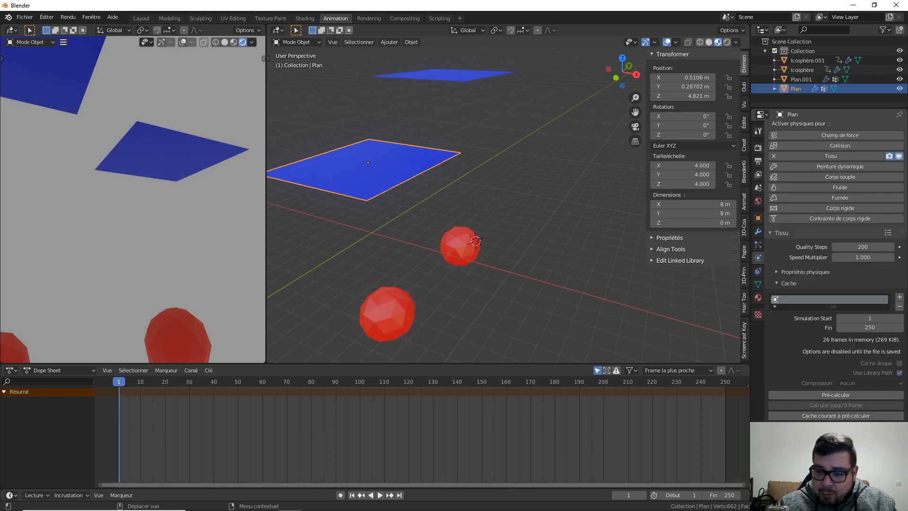
click(777, 283)
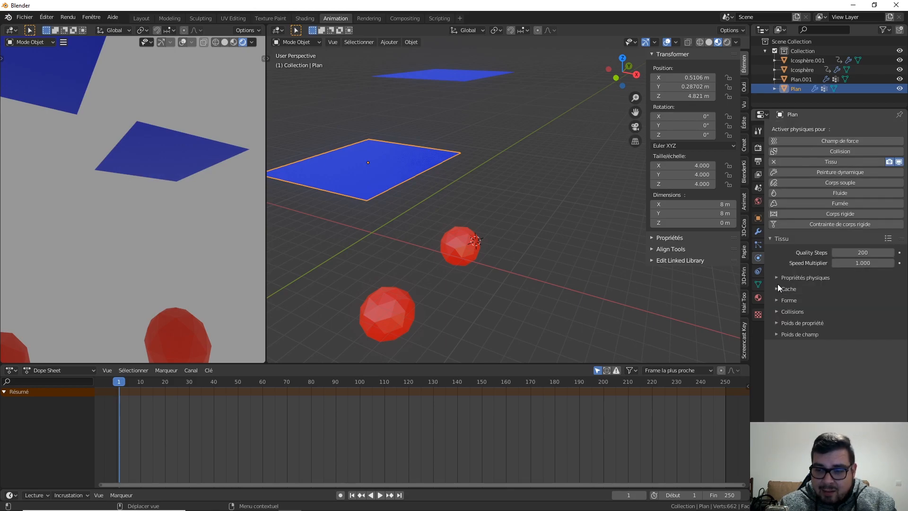
click(778, 323)
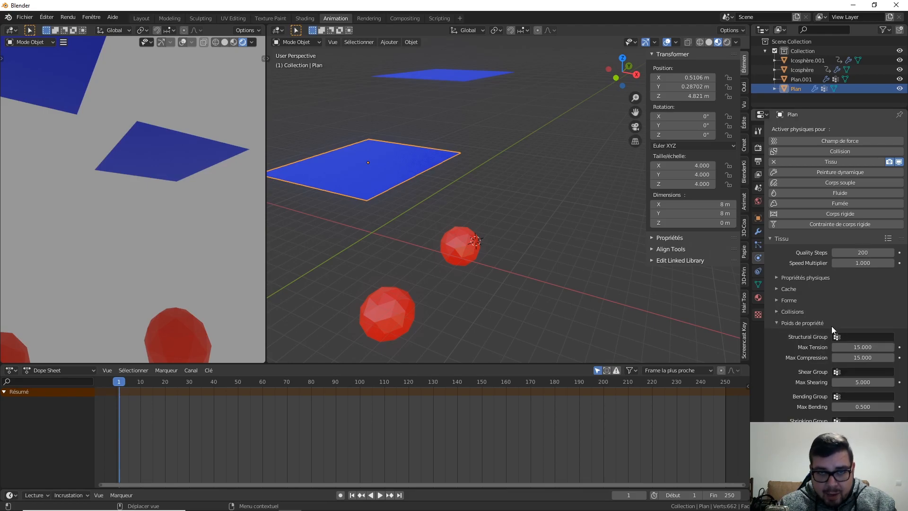
click(787, 324)
click(779, 335)
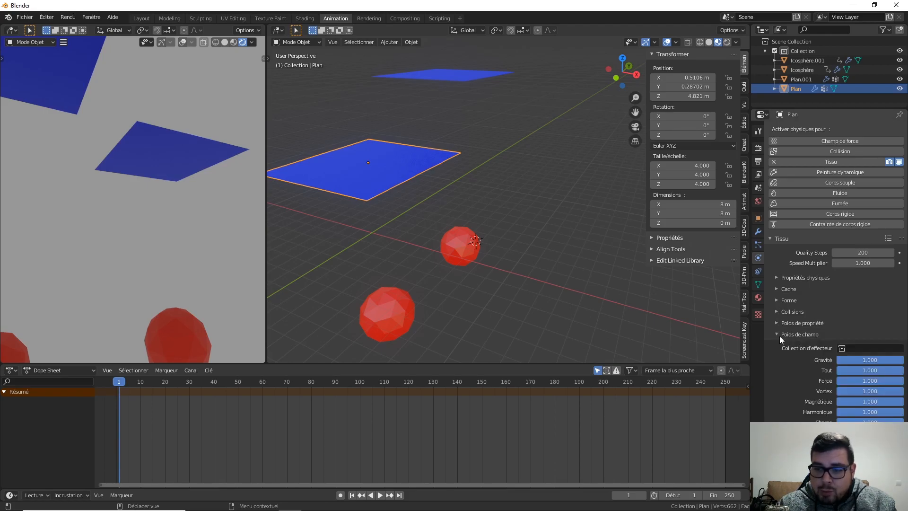
click(781, 334)
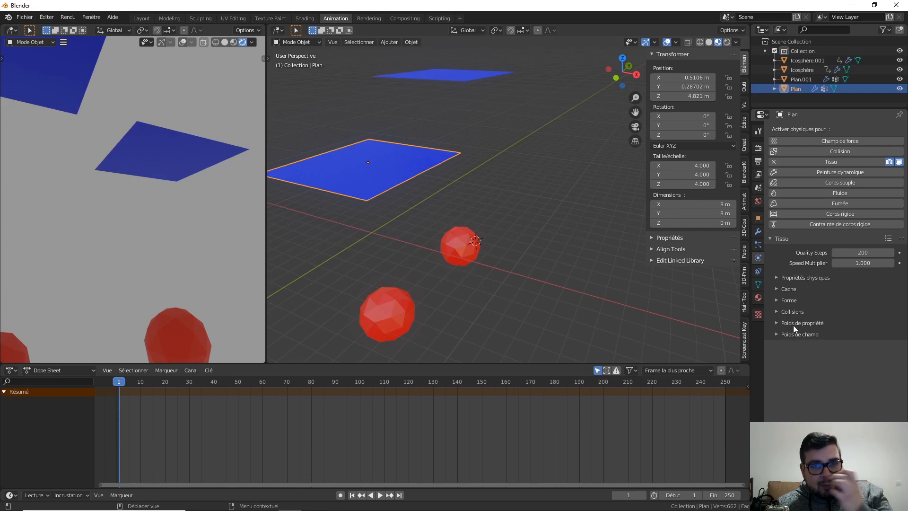